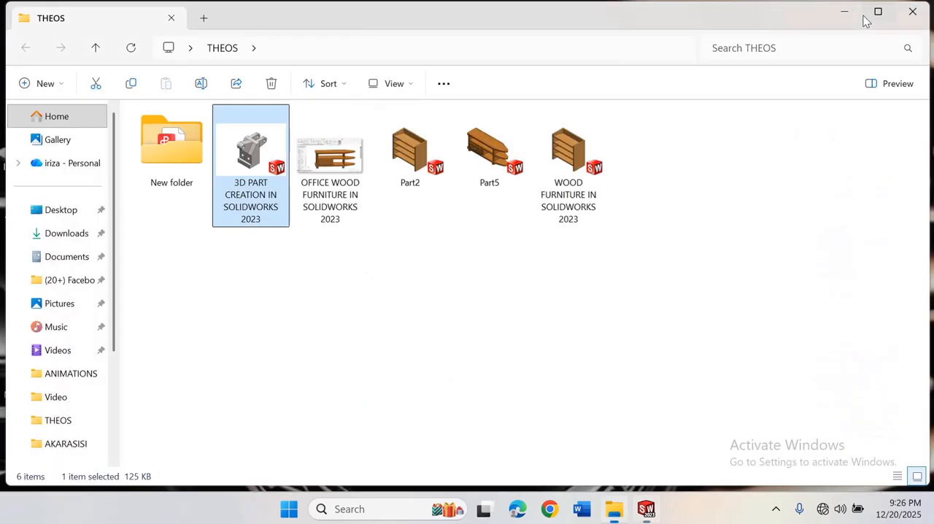
Launch SOLIDWORKS 2023 from the desktop and maximize its window
left_click(839, 12)
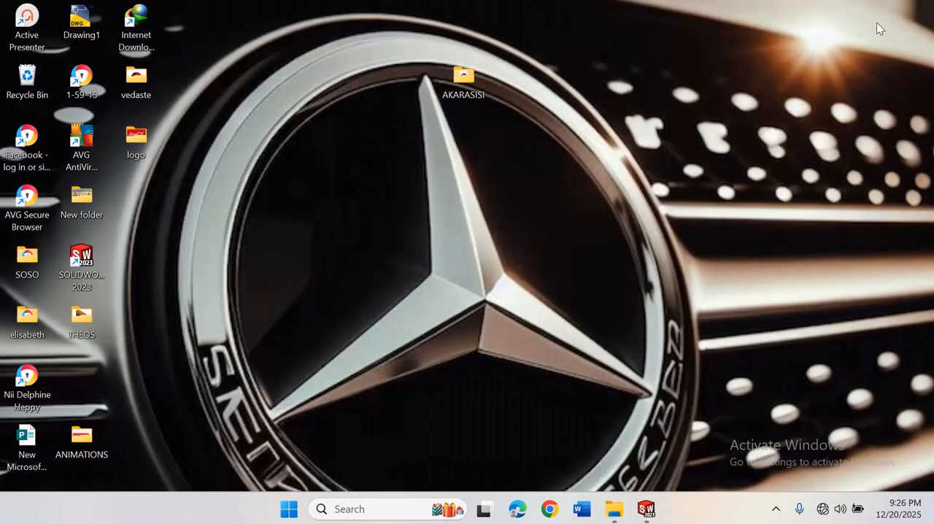
double_click(82, 259)
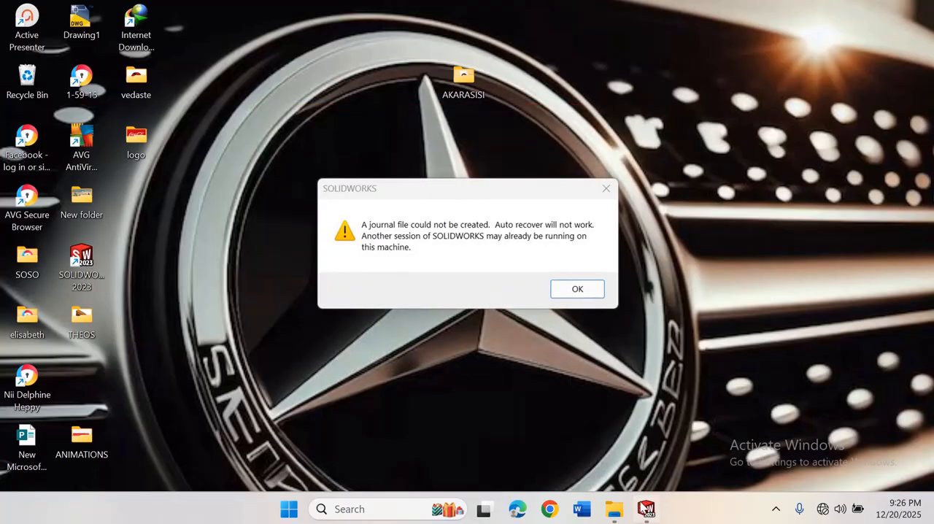
left_click(578, 290)
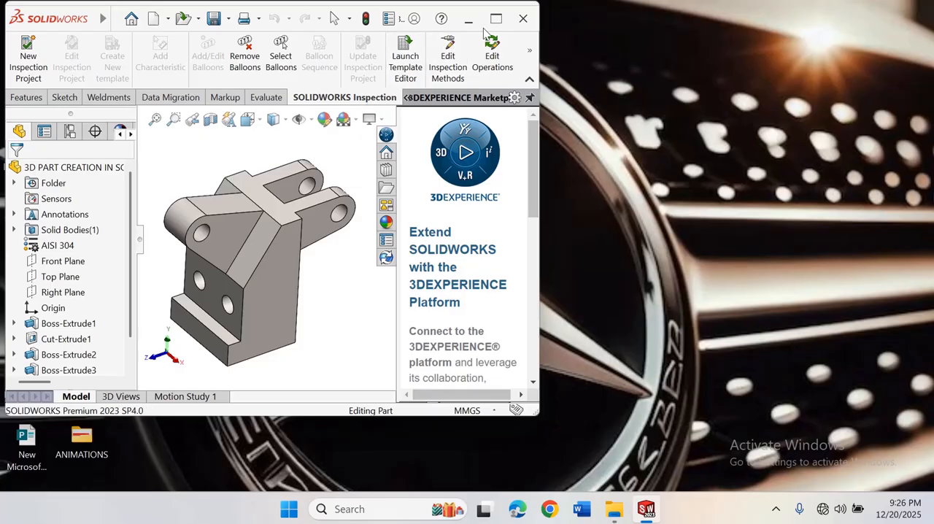
left_click(500, 18)
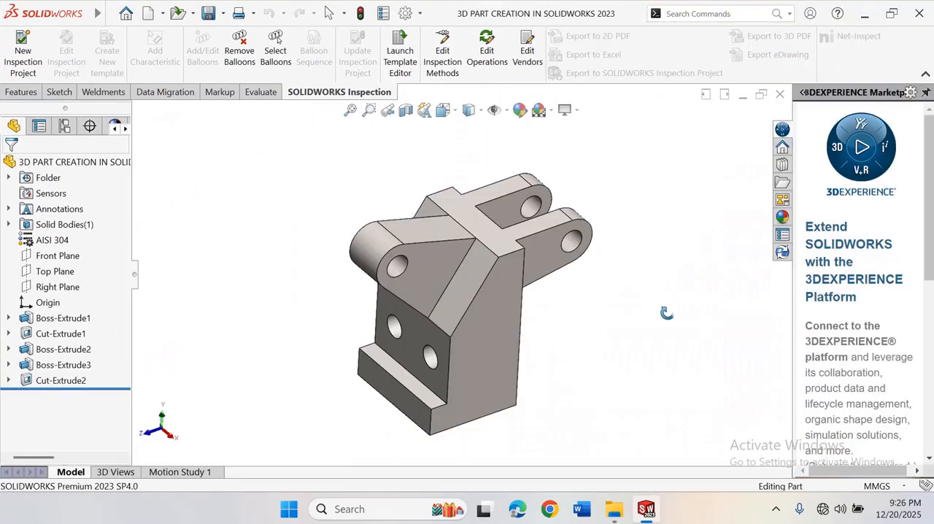
left_click(610, 254)
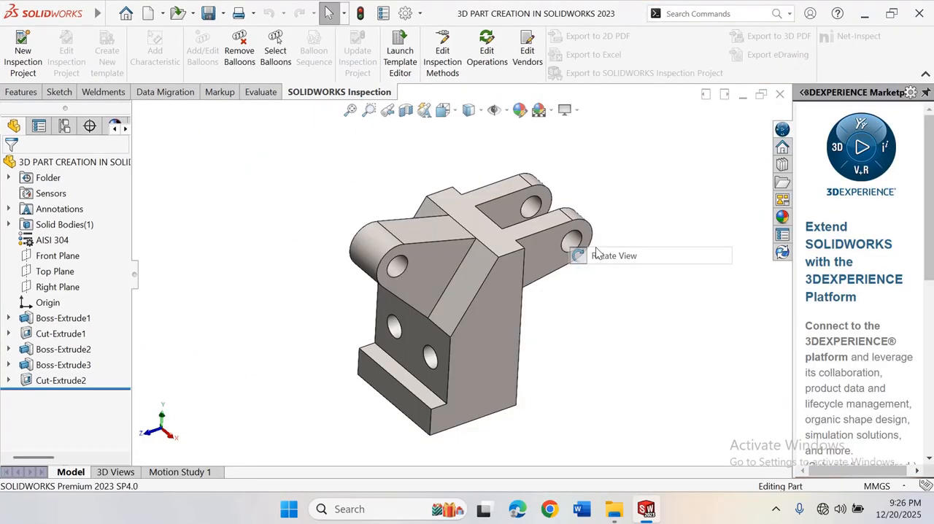
Create a new part document and apply a plain white background scene to it
left_click(112, 15)
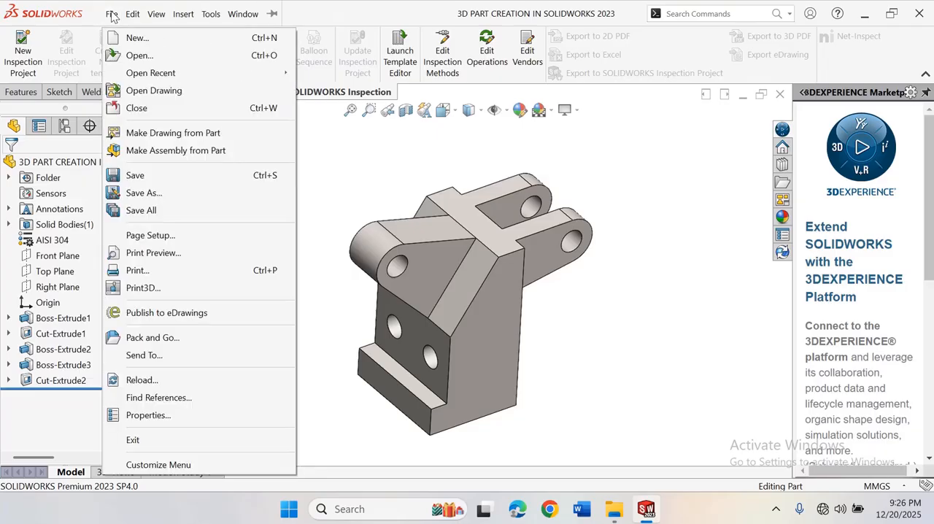
left_click(112, 15)
left_click(111, 14)
left_click(111, 16)
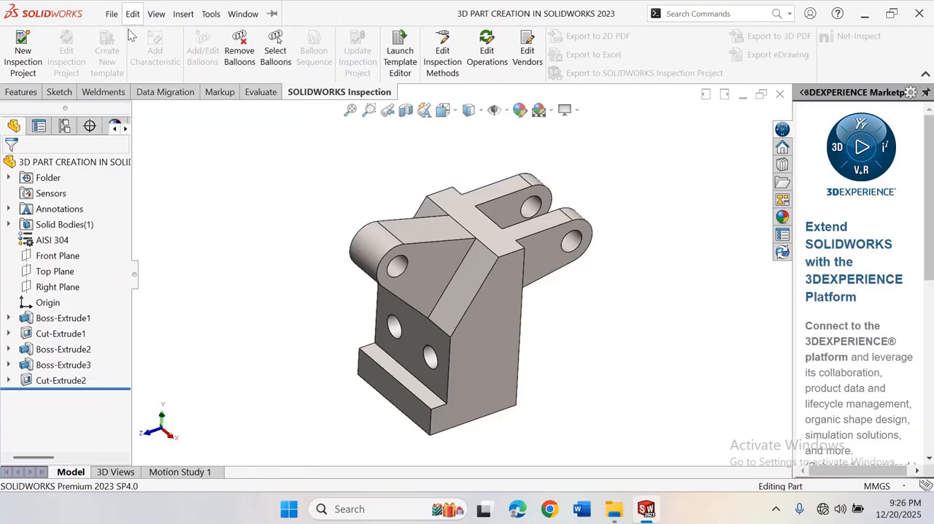
left_click(111, 15)
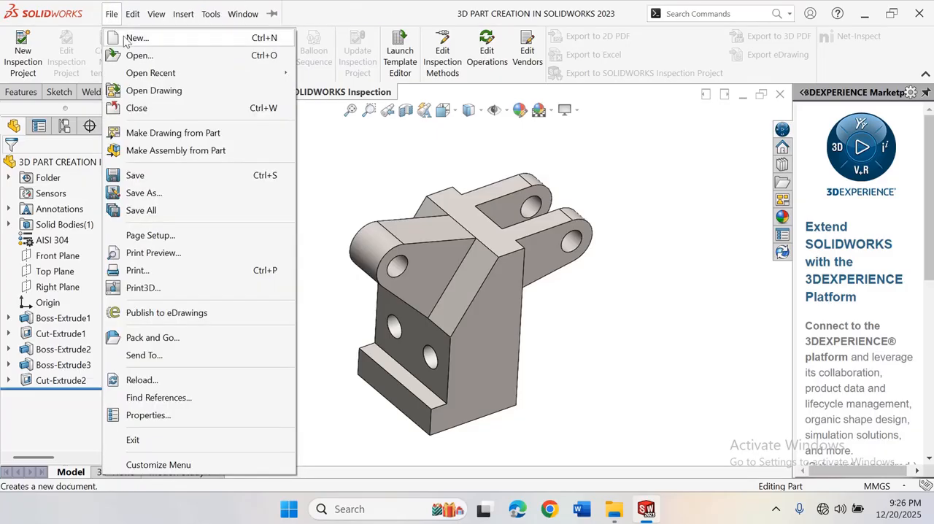
left_click(125, 35)
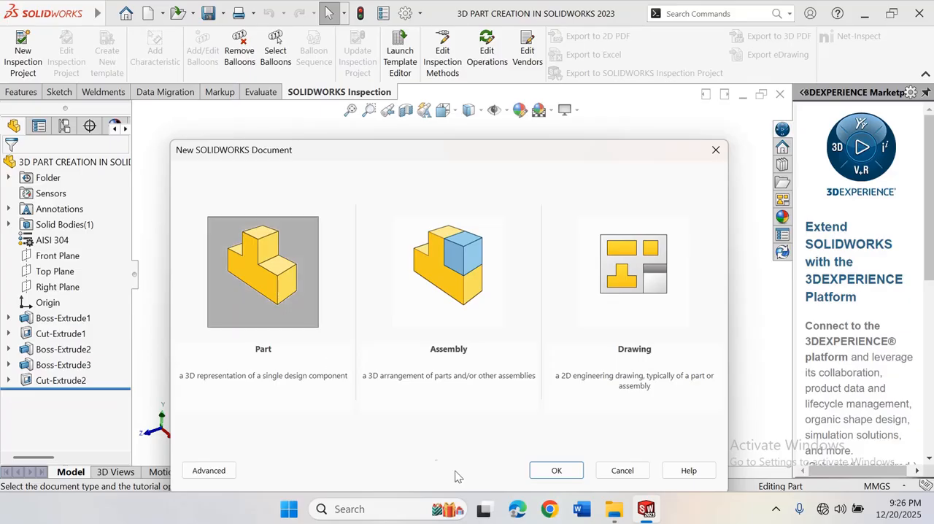
left_click(552, 476)
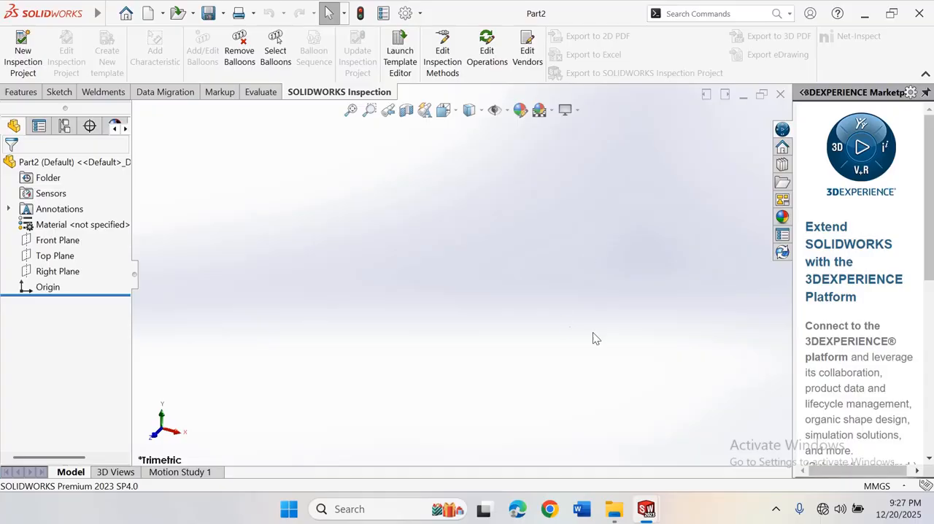
left_click(541, 110)
left_click(561, 148)
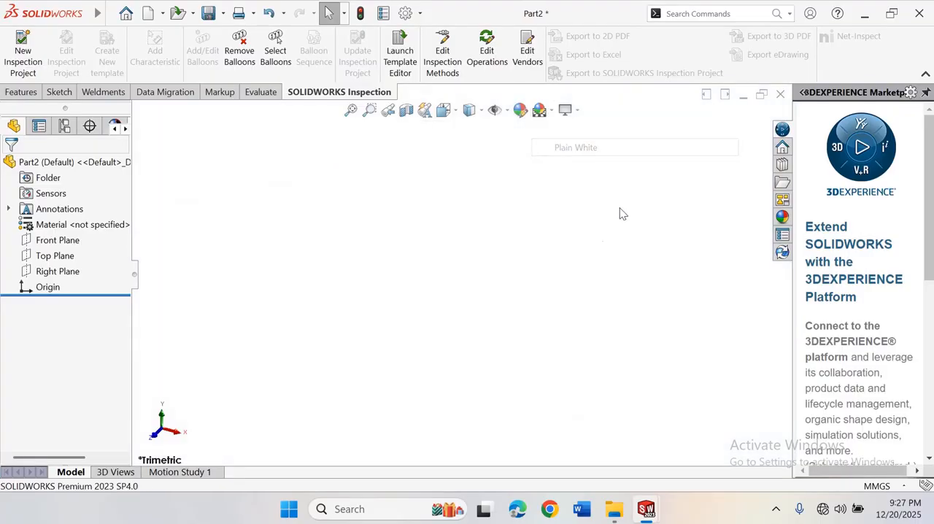
On the Right Plane, sketch from the origin a horizontal base line about 75 mm long, a rise of about 12 mm and a ledge about 22 mm long
left_click(59, 271)
left_click(68, 250)
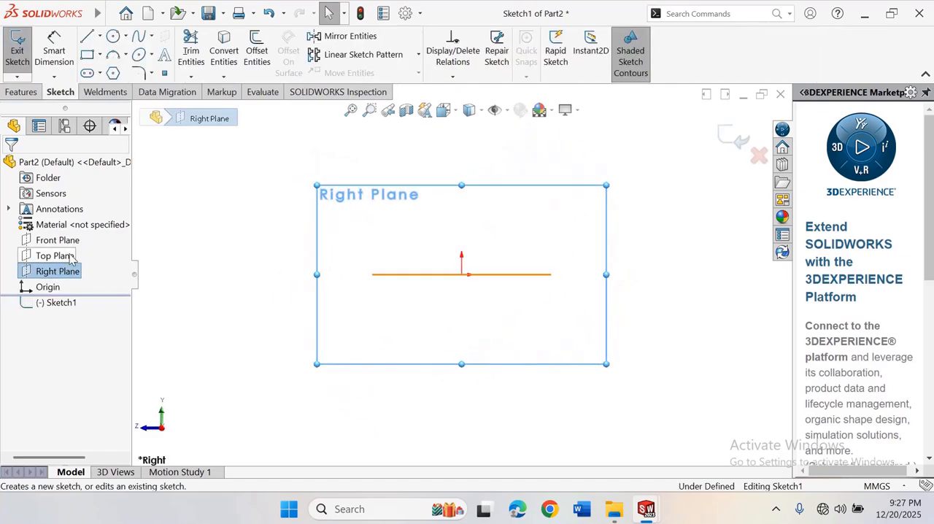
left_click(100, 38)
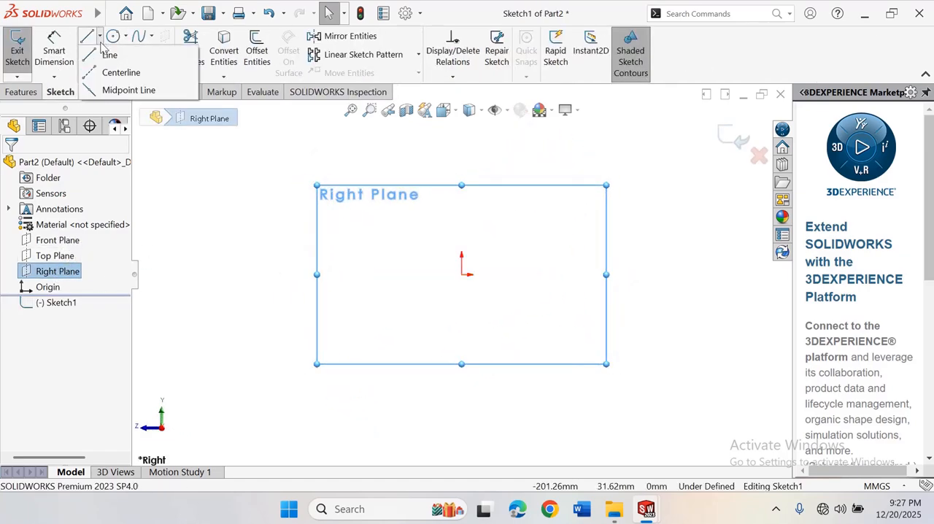
left_click(109, 55)
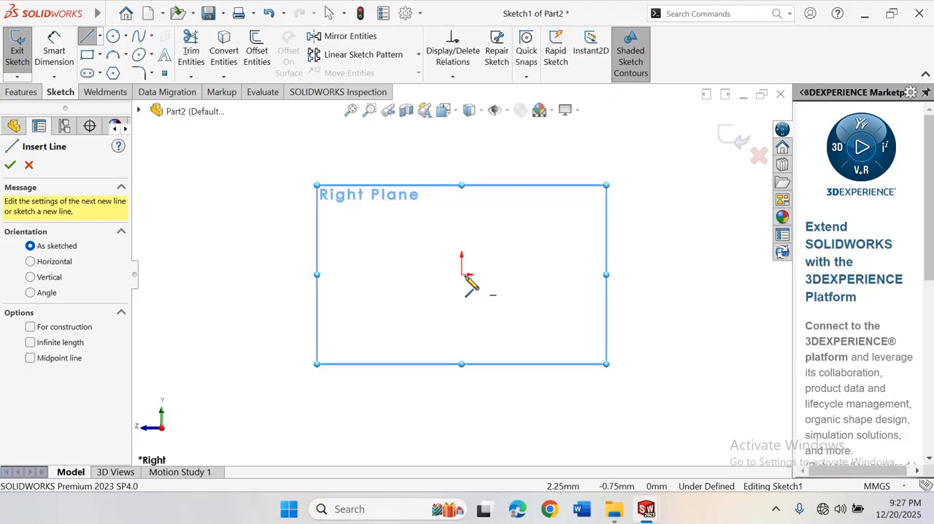
scroll(466, 272, "up", 3)
scroll(468, 260, "down", 3)
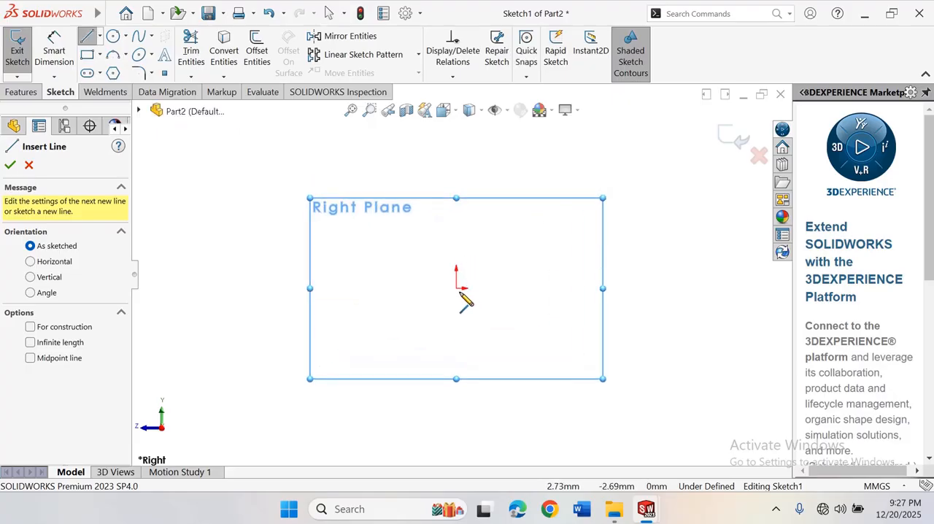
left_click(456, 288)
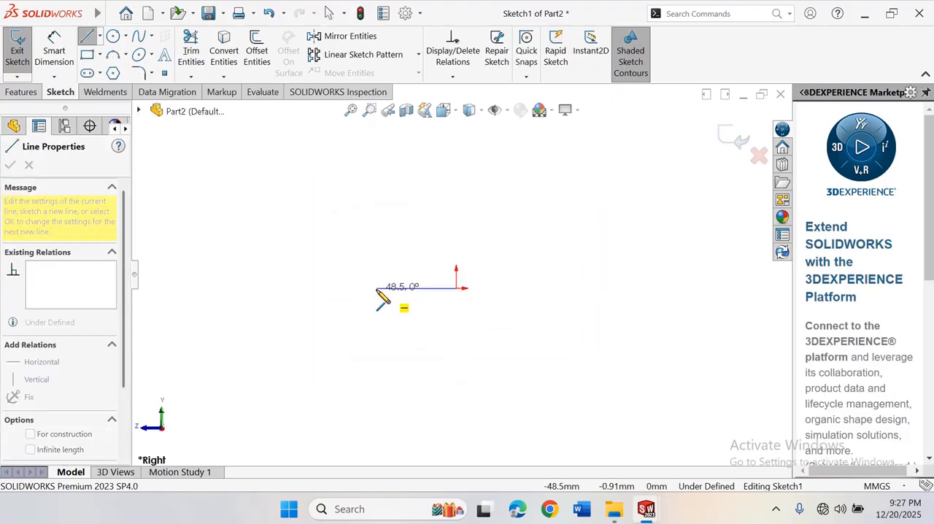
left_click(332, 287)
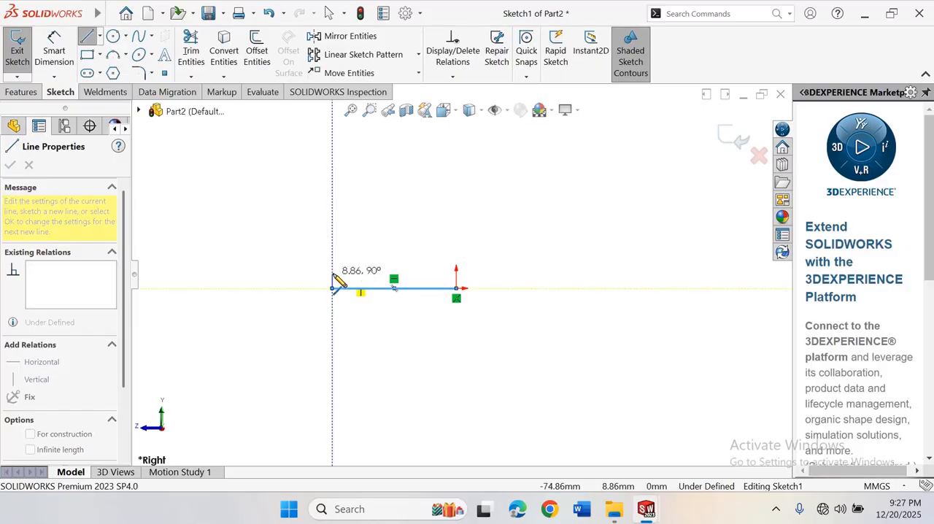
left_click(332, 268)
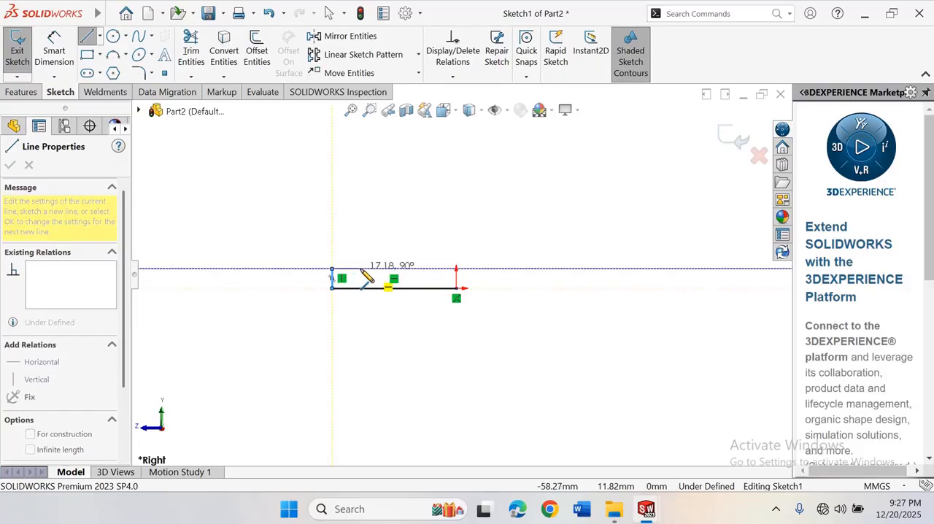
left_click(369, 268)
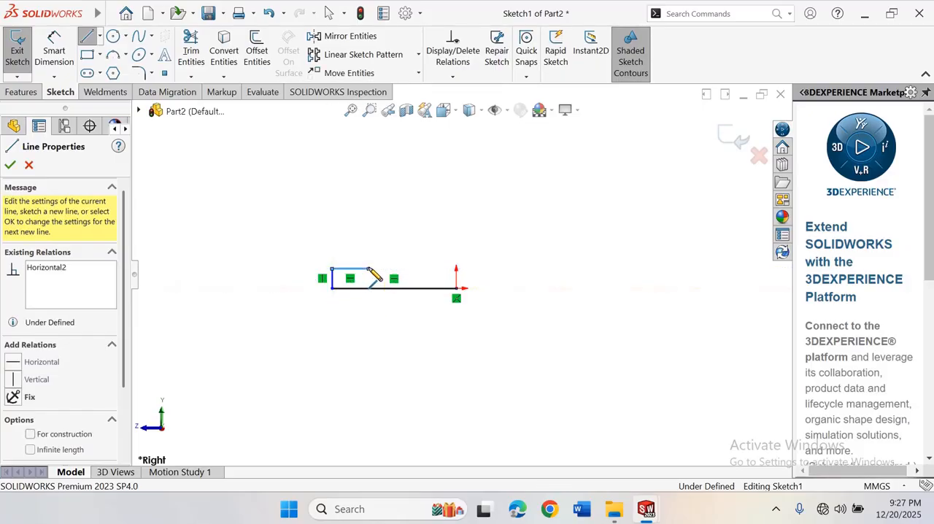
Close the profile with a vertical line about 48 mm, a diagonal about 36 mm, a horizontal top line and a vertical back to the origin
left_click(370, 188)
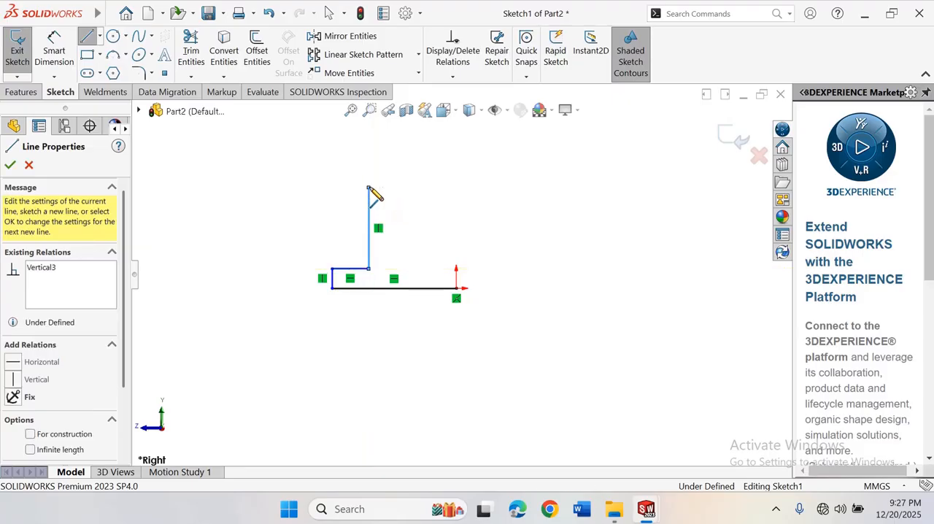
left_click(409, 142)
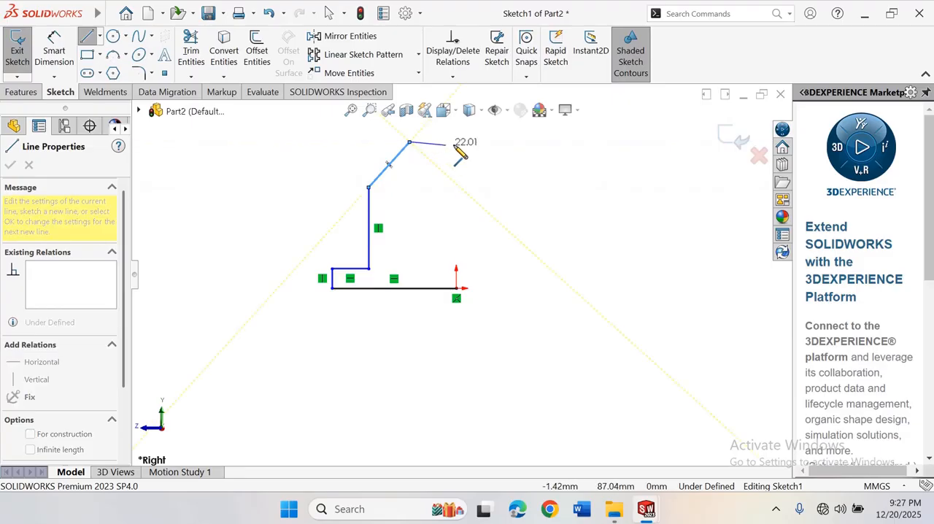
left_click(457, 143)
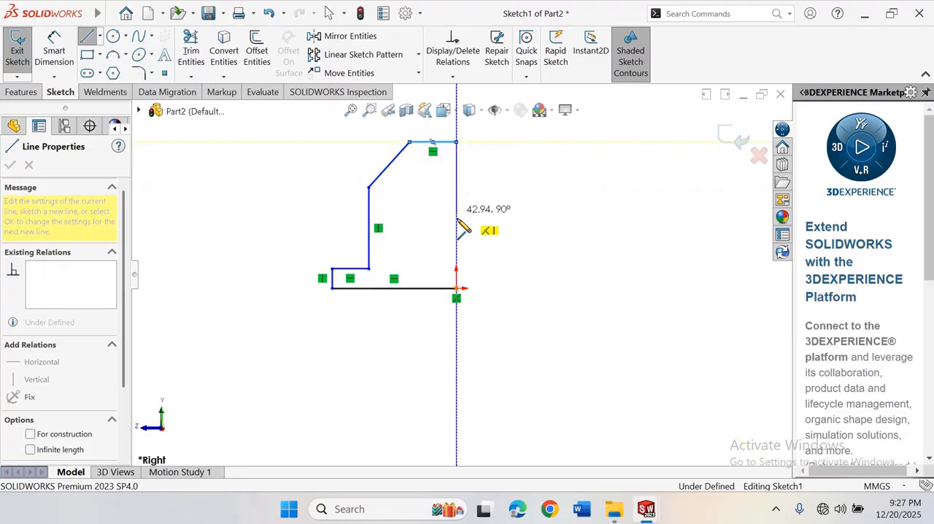
left_click(456, 289)
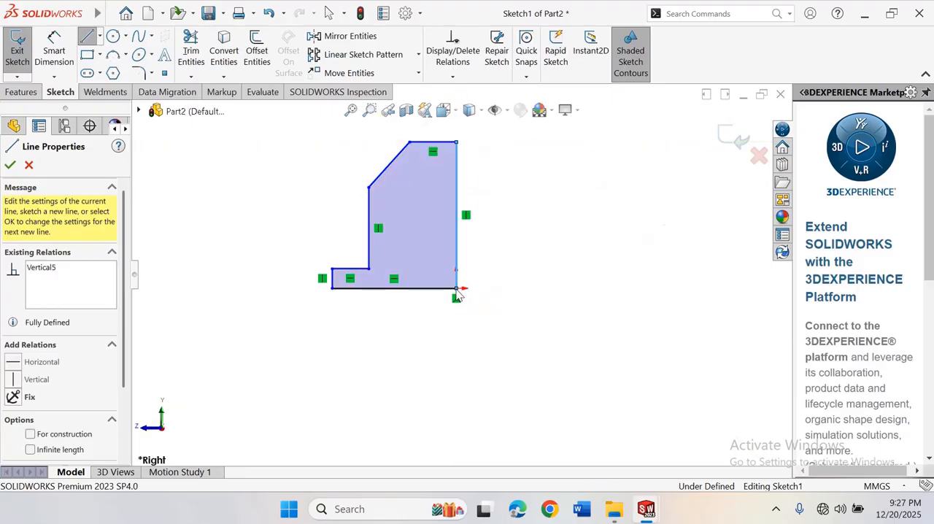
right_click(458, 291)
left_click(488, 296)
Dimension the profile's horizontal base line to 60 mm with Smart Dimension
scroll(412, 216, "up", 4)
scroll(413, 214, "down", 4)
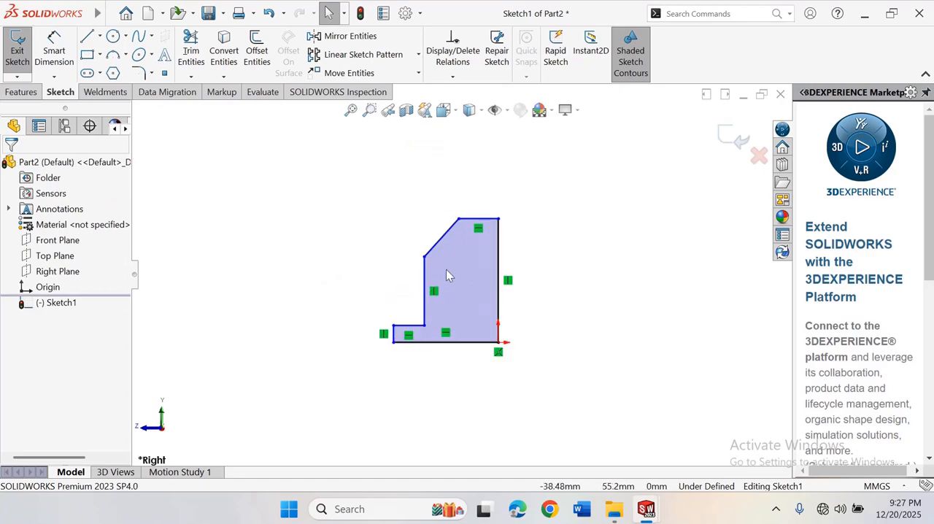
right_click_drag(604, 281, 606, 223)
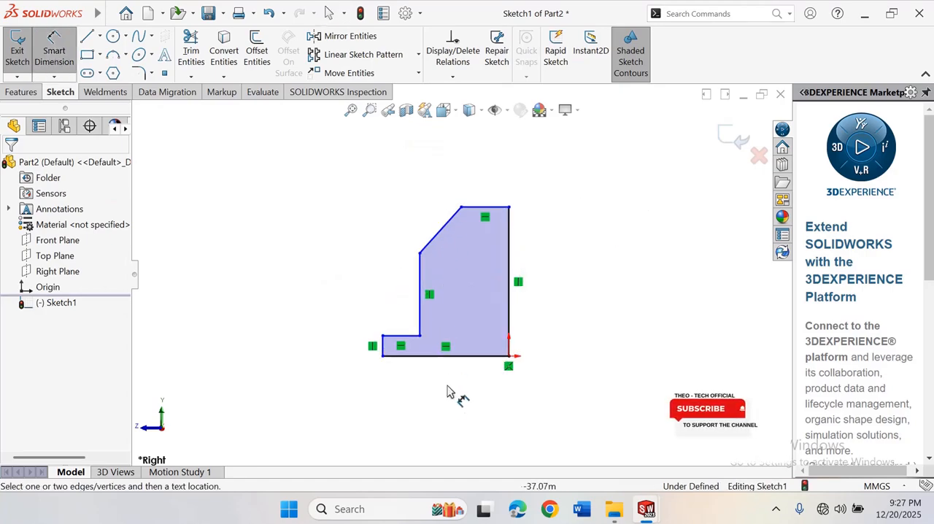
left_click(460, 363)
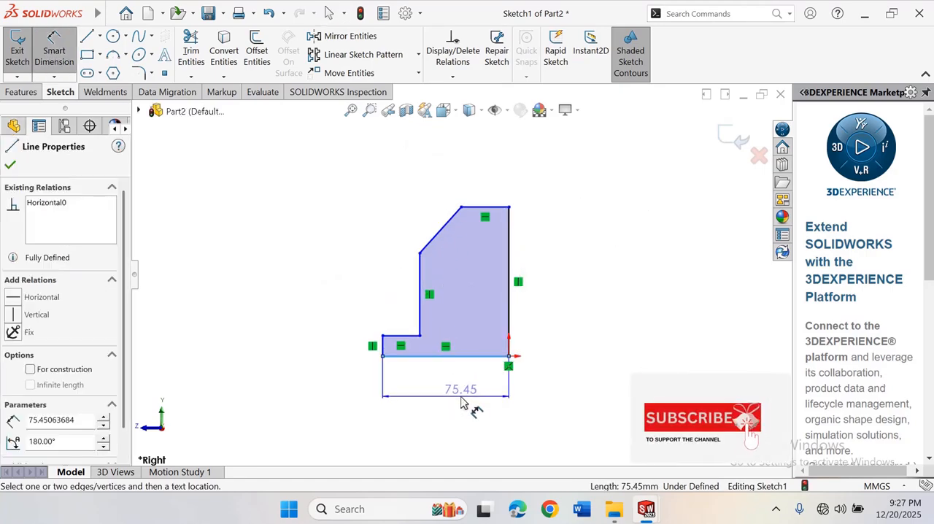
left_click(446, 406)
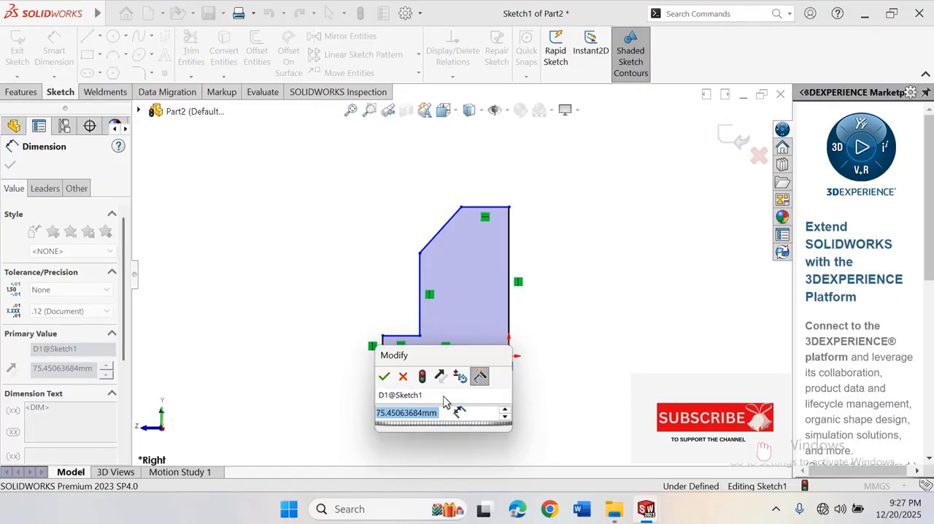
type("60")
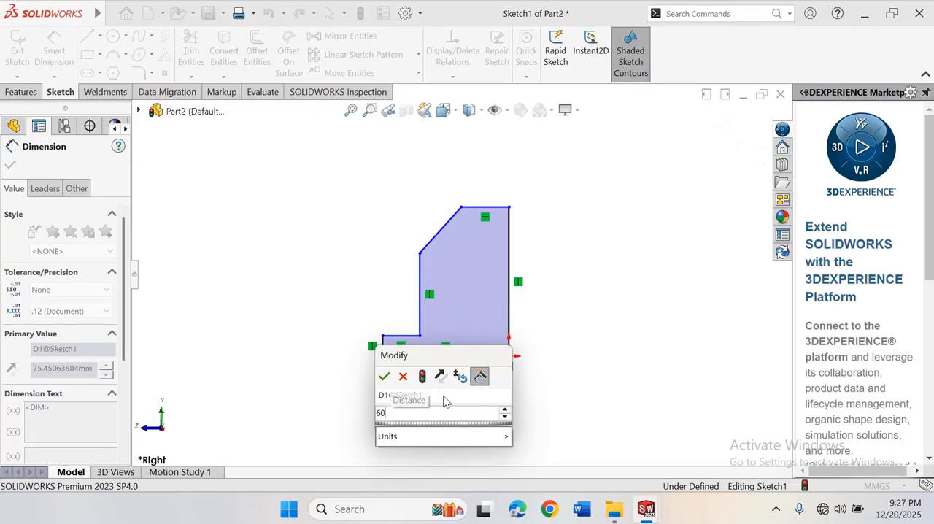
key("Return")
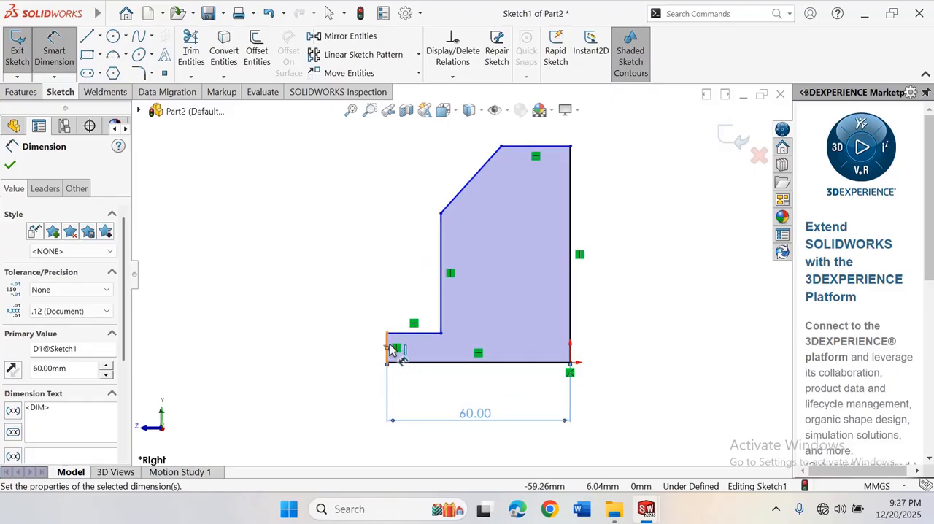
Dimension the short vertical edge at the toe of the profile to 10 mm
left_click(388, 348)
left_click(357, 344)
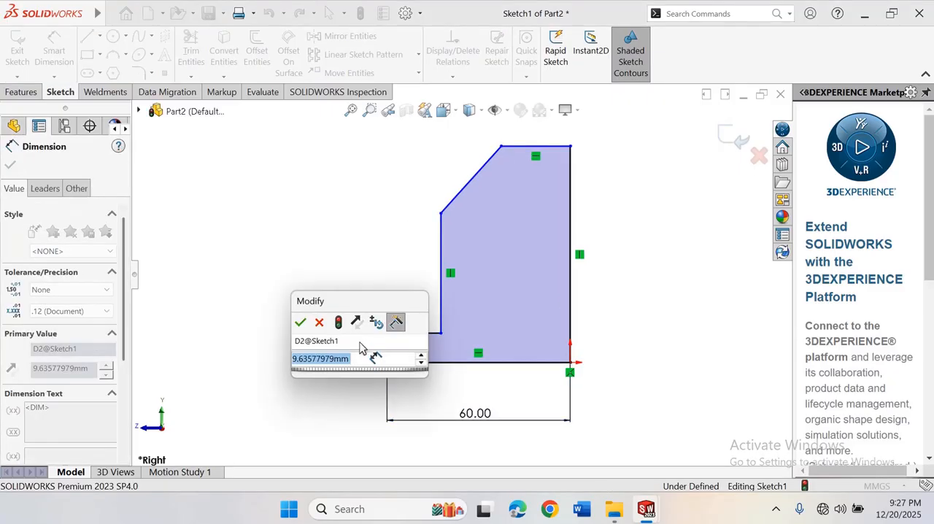
type("10")
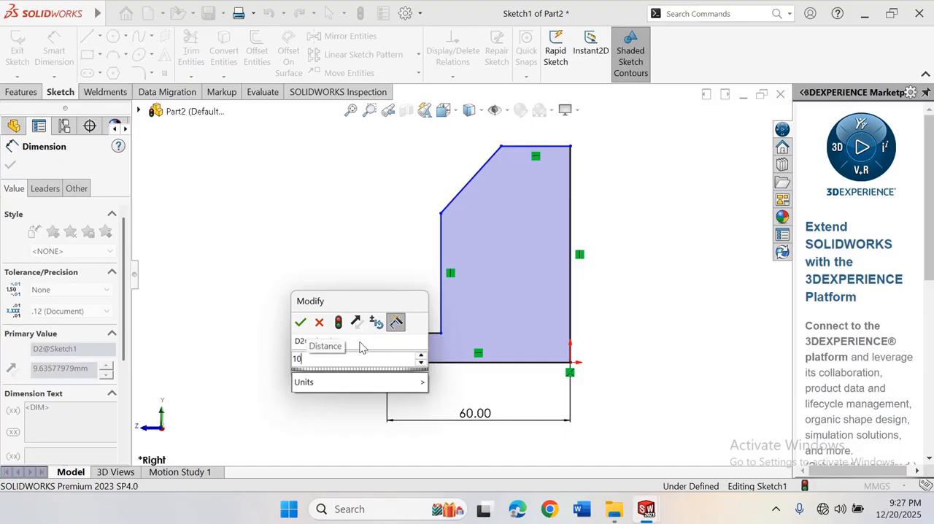
key("Return")
left_click(372, 244)
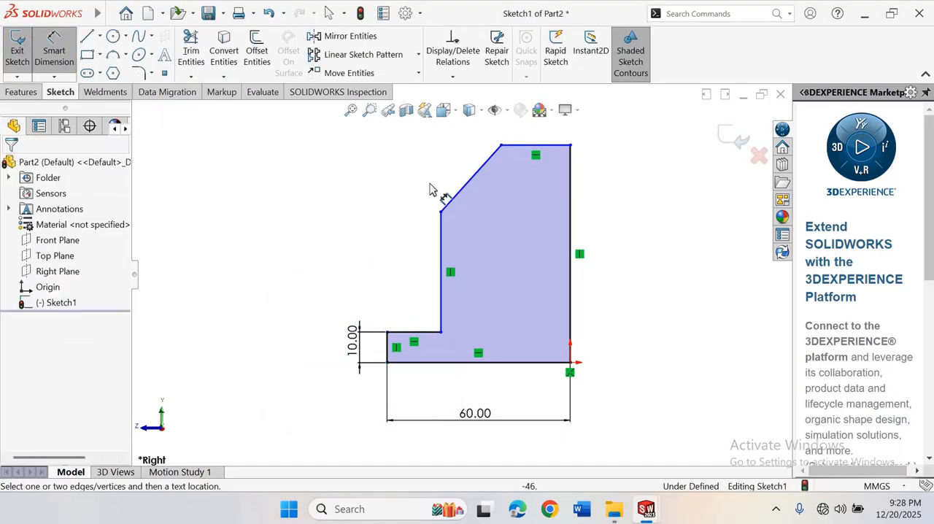
Dimension the short horizontal ledge above the toe of the profile to 15 mm
scroll(464, 274, "up", 3)
scroll(464, 274, "down", 3)
scroll(465, 260, "up", 3)
scroll(461, 228, "down", 1)
scroll(462, 232, "down", 1)
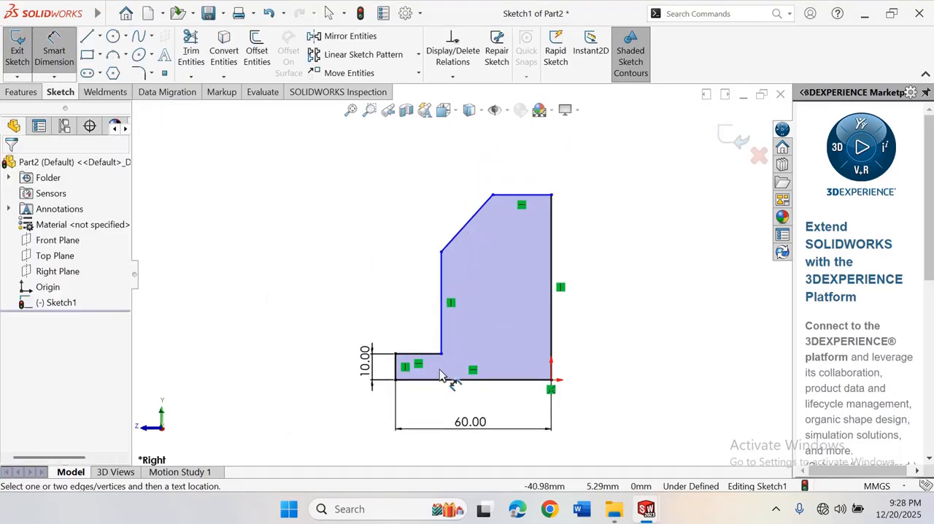
left_click(430, 355)
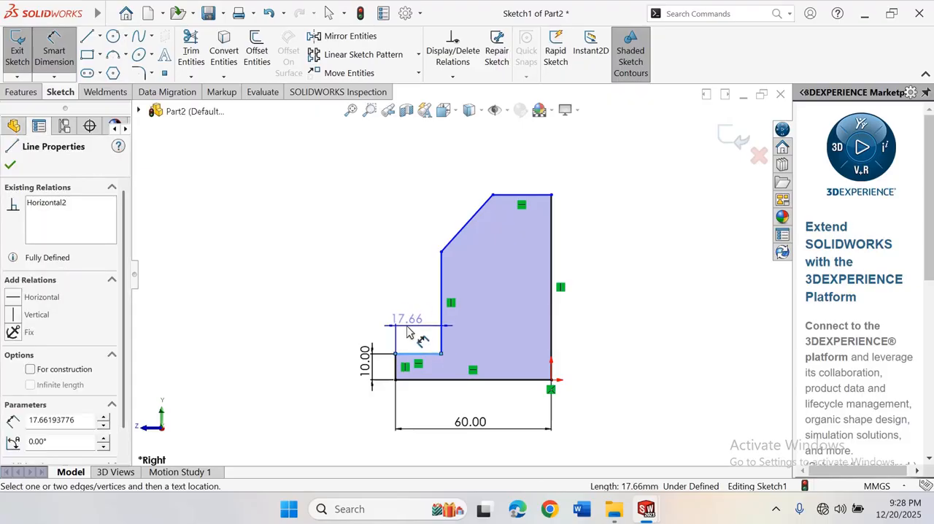
left_click(412, 332)
type("15")
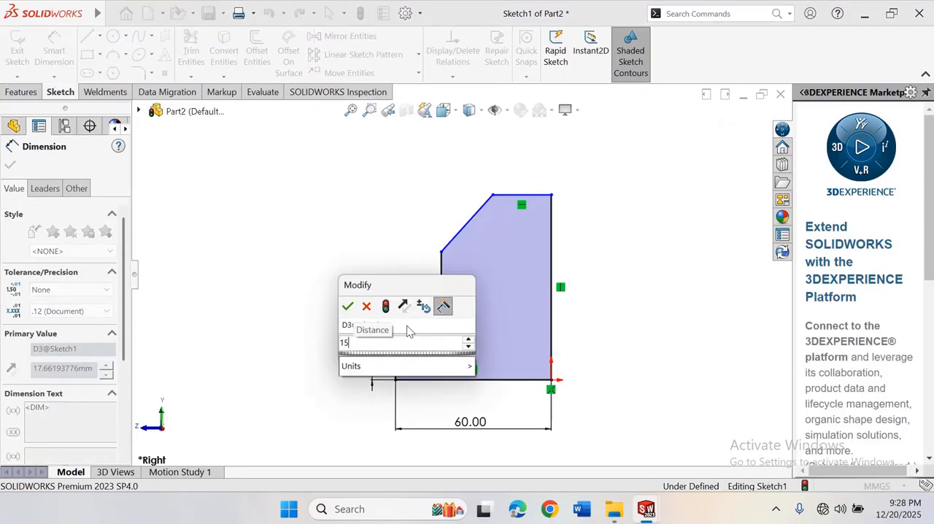
key("Return")
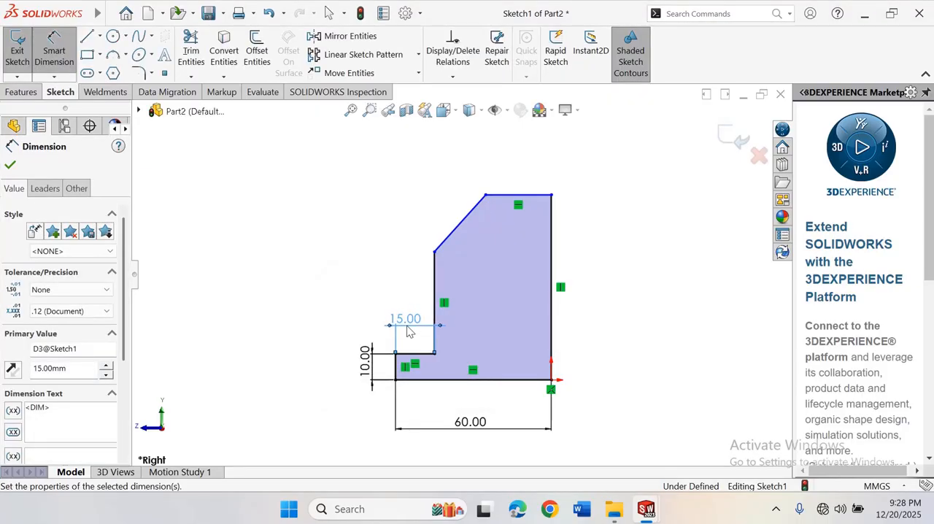
Change the length dimension of the short horizontal ledge to 12 mm
double_click(406, 324)
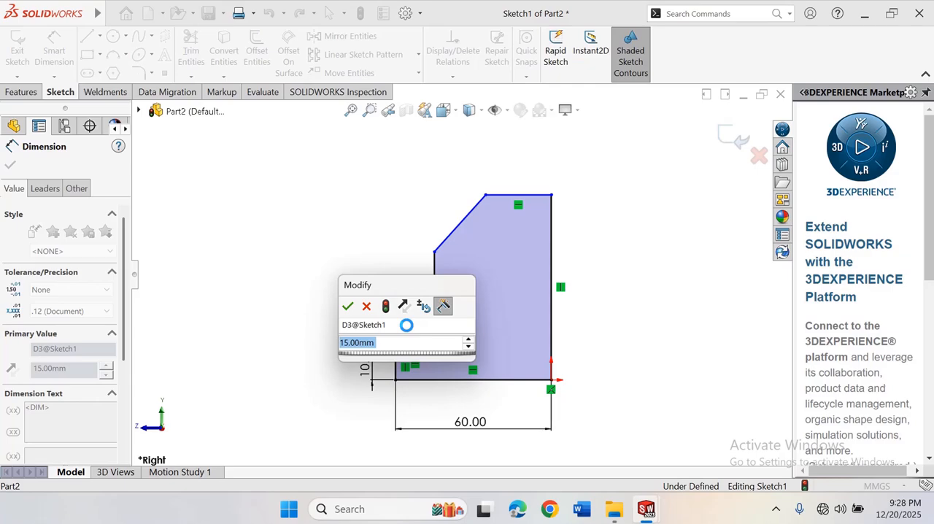
type("12")
key("Return")
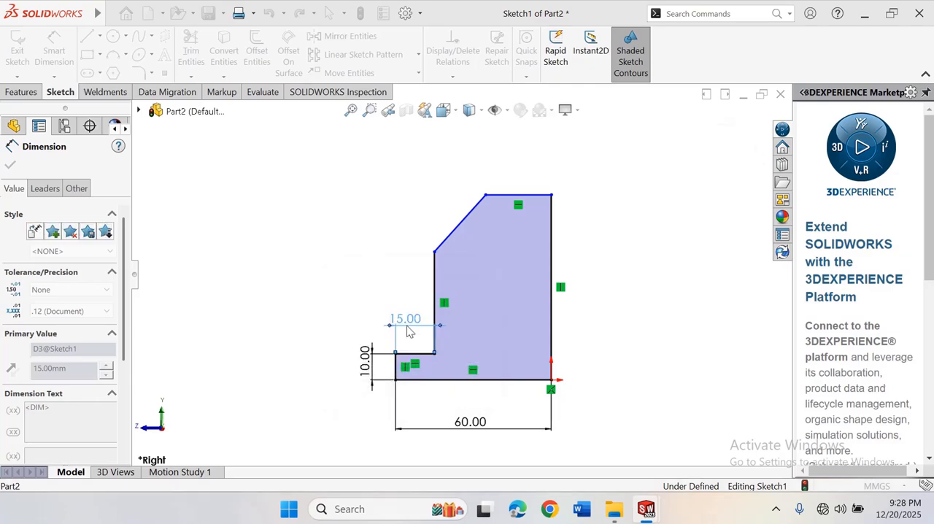
left_click(264, 206)
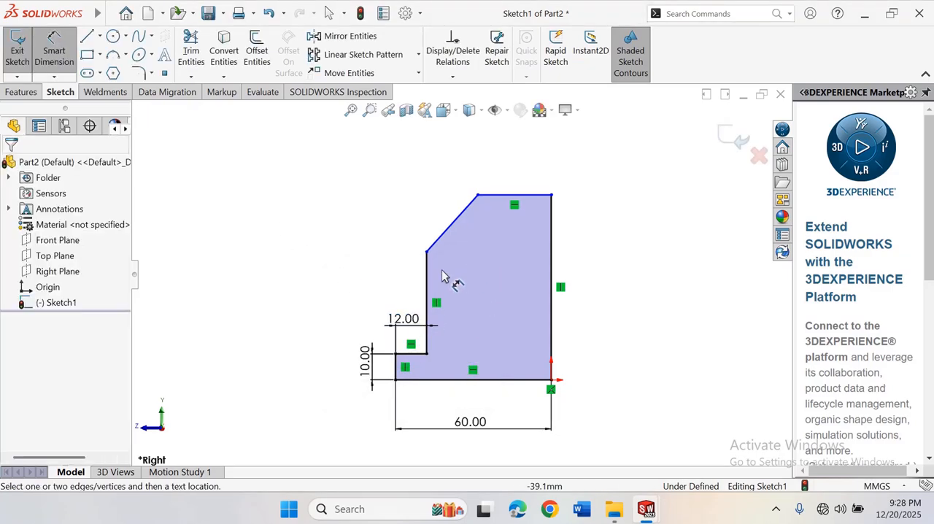
Dimension the full-height vertical back edge of the profile to 70 mm
left_click(556, 244)
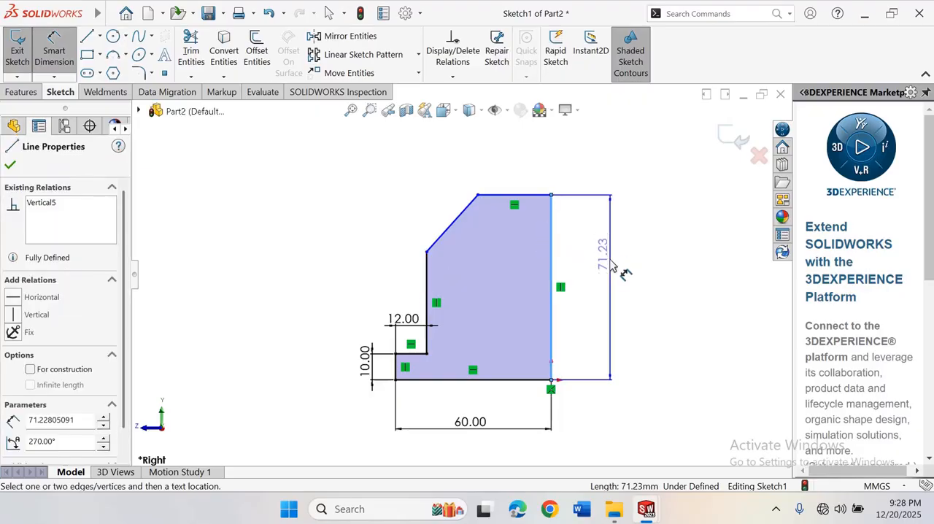
left_click(613, 274)
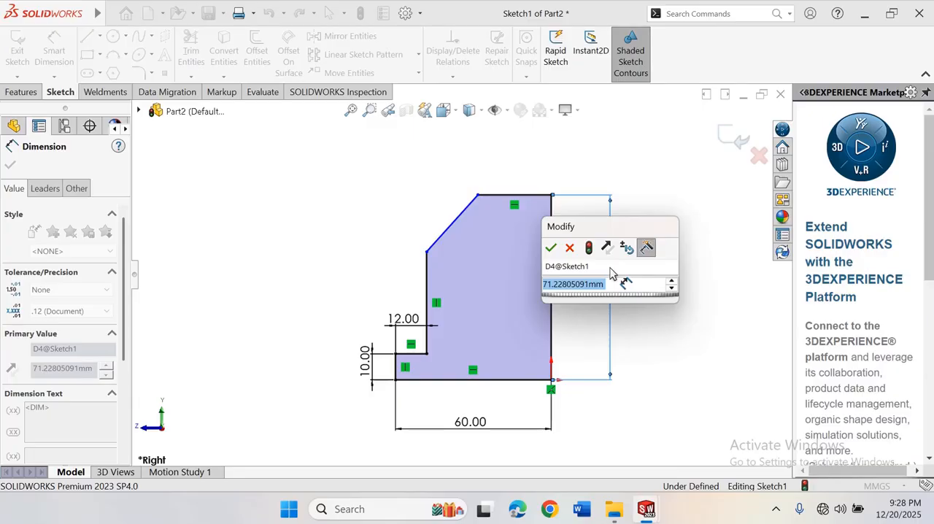
type("7")
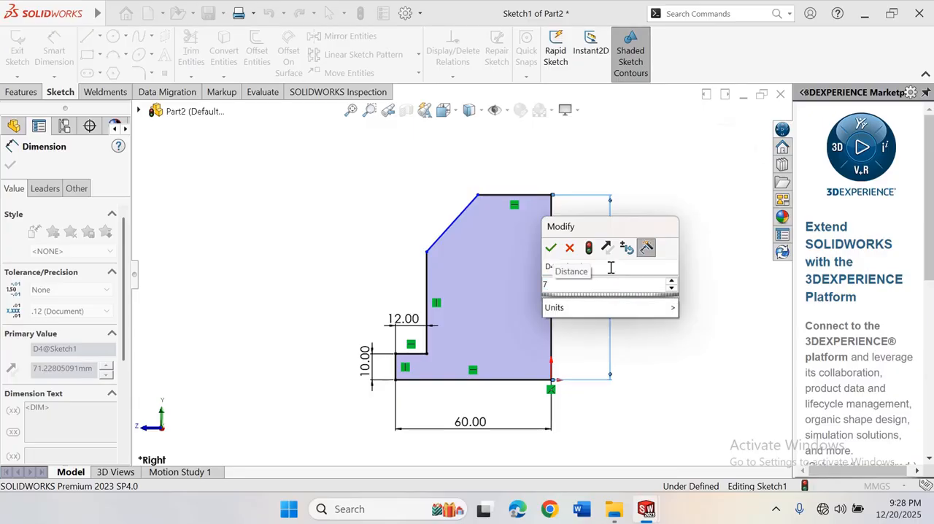
type("0")
key("Return")
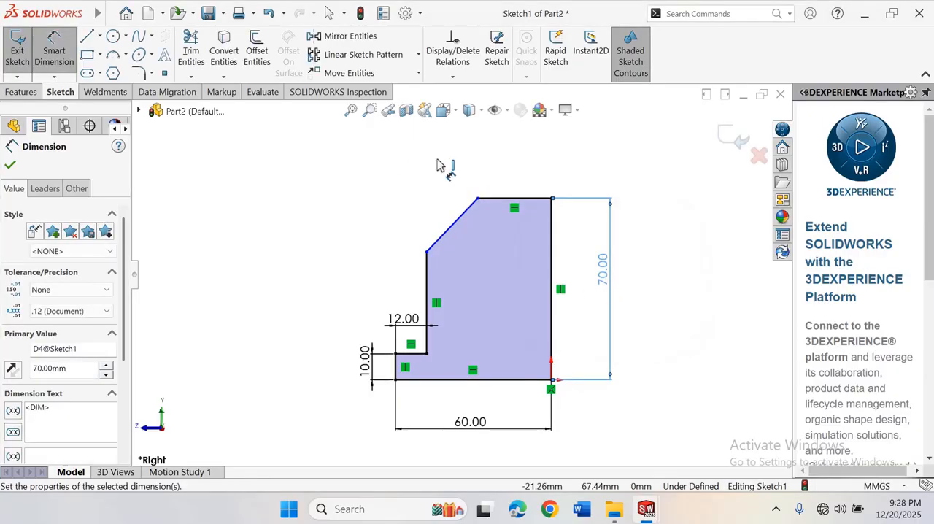
Dimension the vertical edge between the ledge and the diagonal to 40 mm
scroll(423, 248, "down", 2)
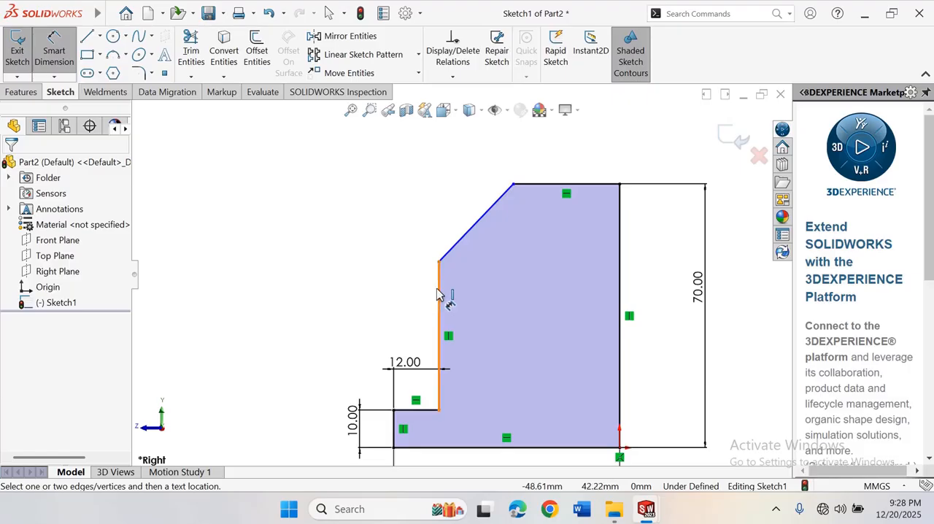
left_click(439, 287)
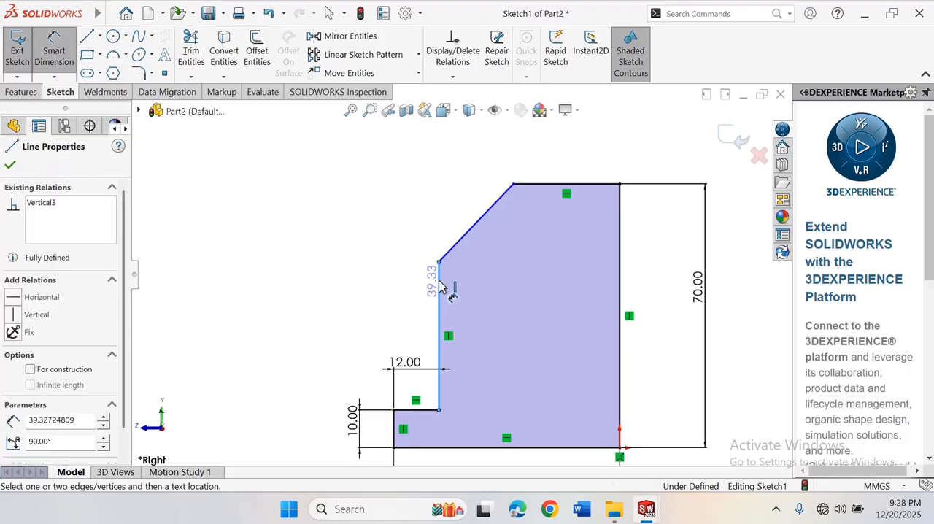
left_click(369, 303)
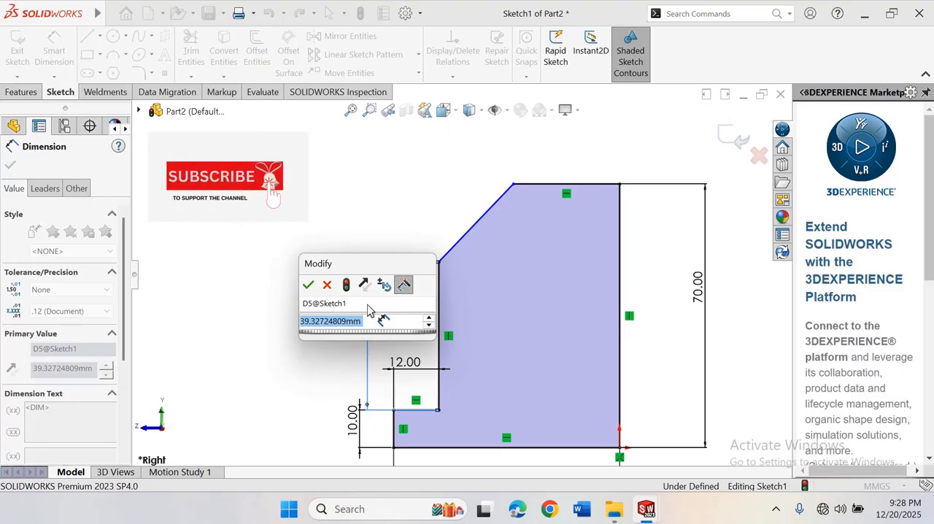
type("40")
key("Return")
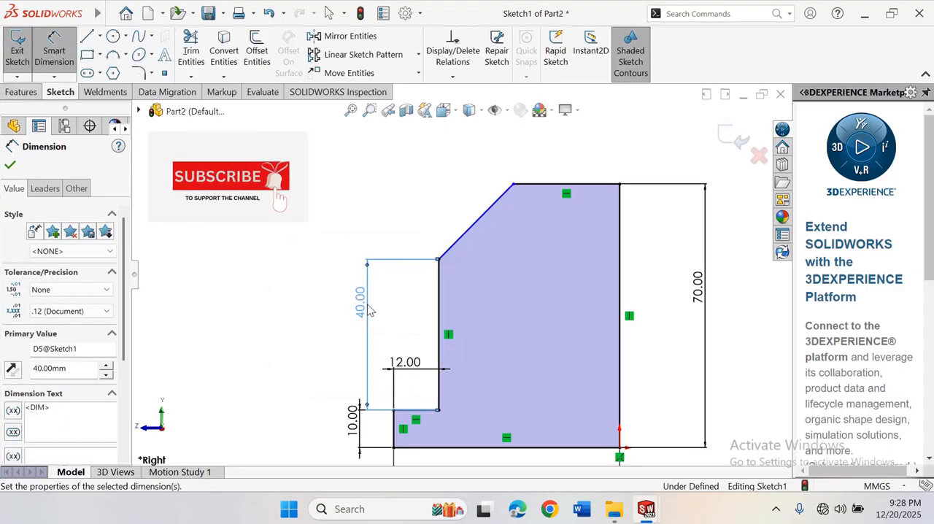
left_click(420, 185)
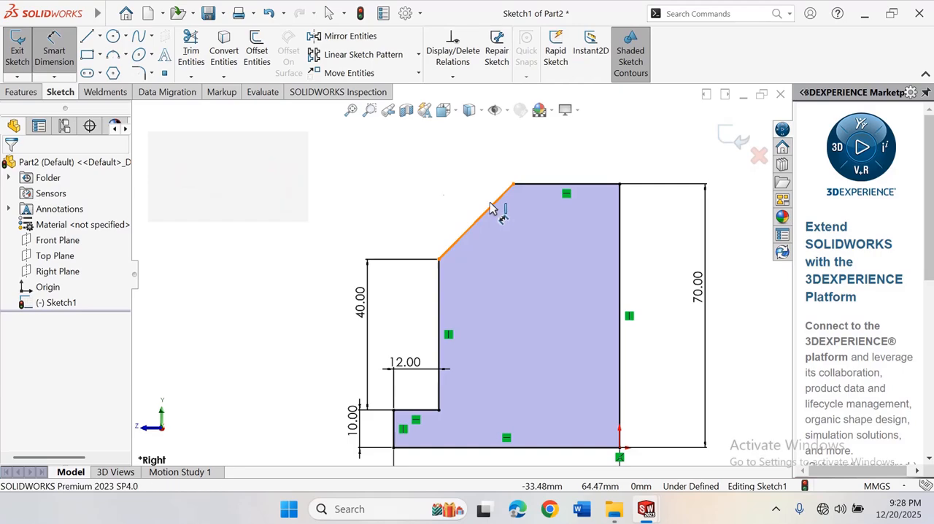
Dimension the diagonal edge's aligned length to 30 mm and leave Smart Dimension
left_click(492, 210)
left_click(425, 176)
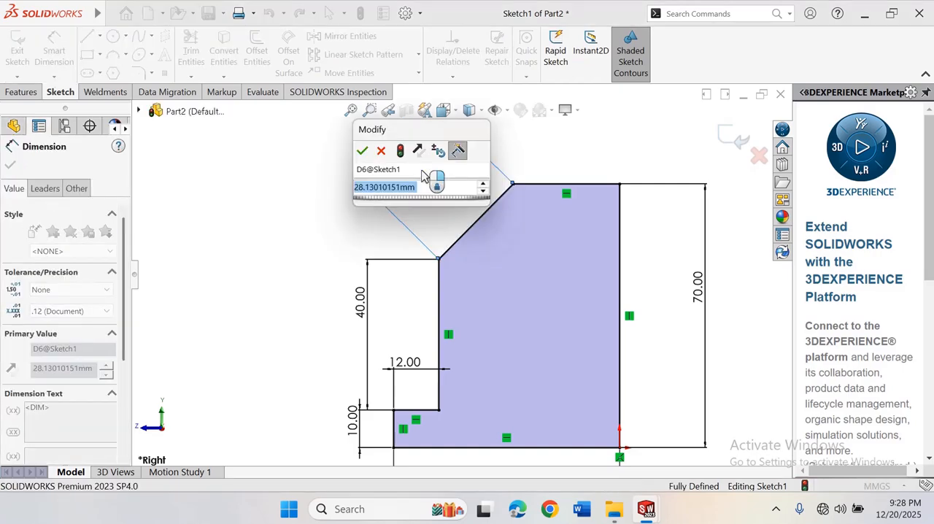
type("30")
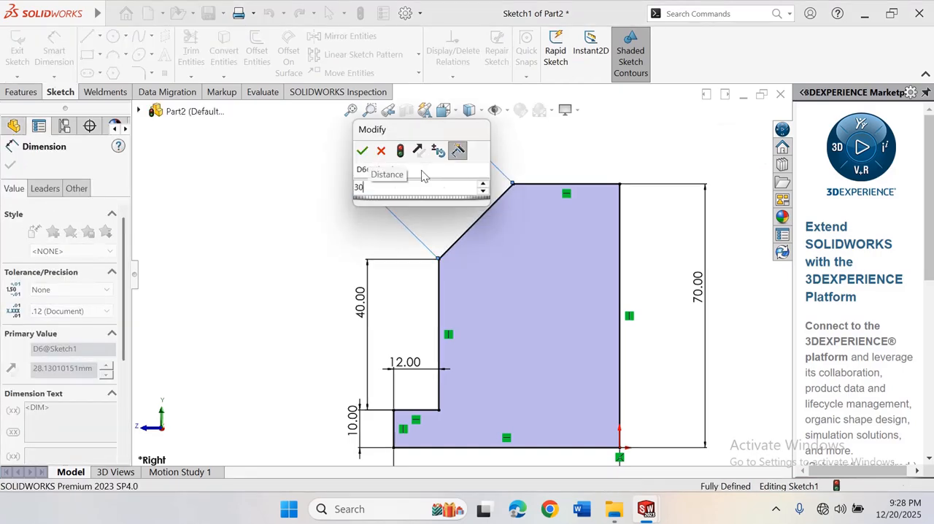
key("Return")
left_click(294, 217)
scroll(618, 252, "up", 7)
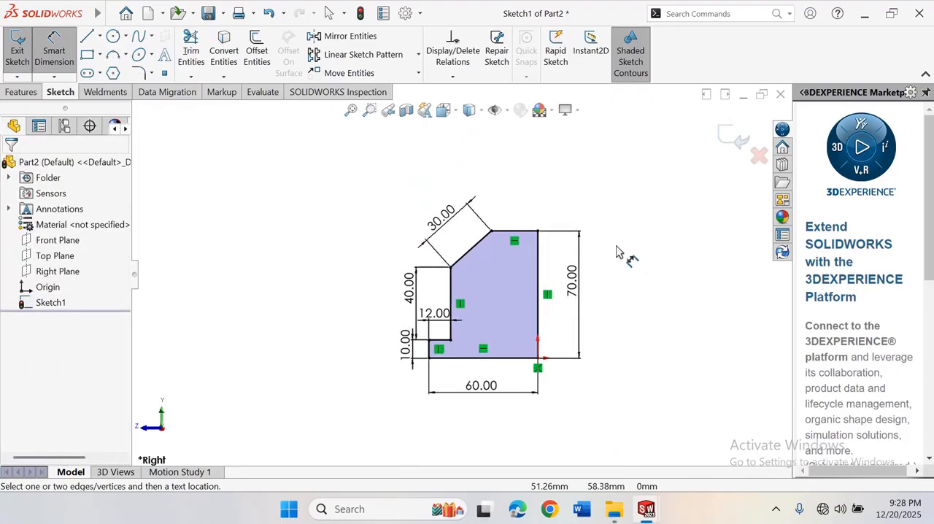
scroll(472, 320, "down", 2)
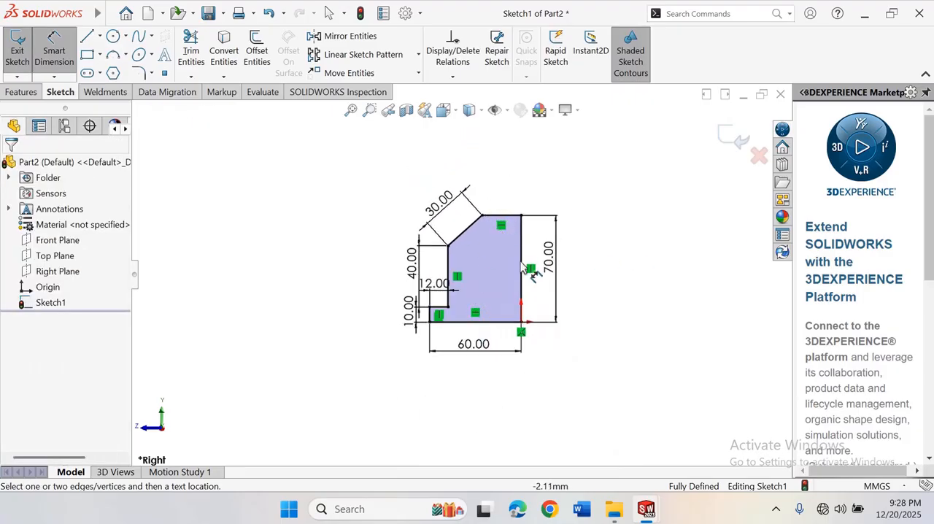
scroll(503, 241, "down", 1)
right_click(590, 156)
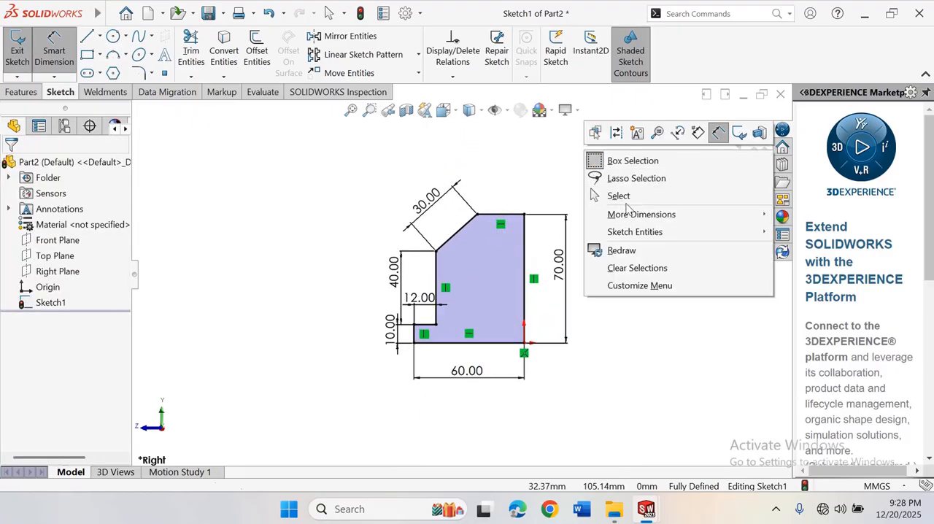
left_click(618, 195)
Extrude the stepped profile as a boss with a Mid Plane end condition and a depth of 50 mm
left_click(21, 92)
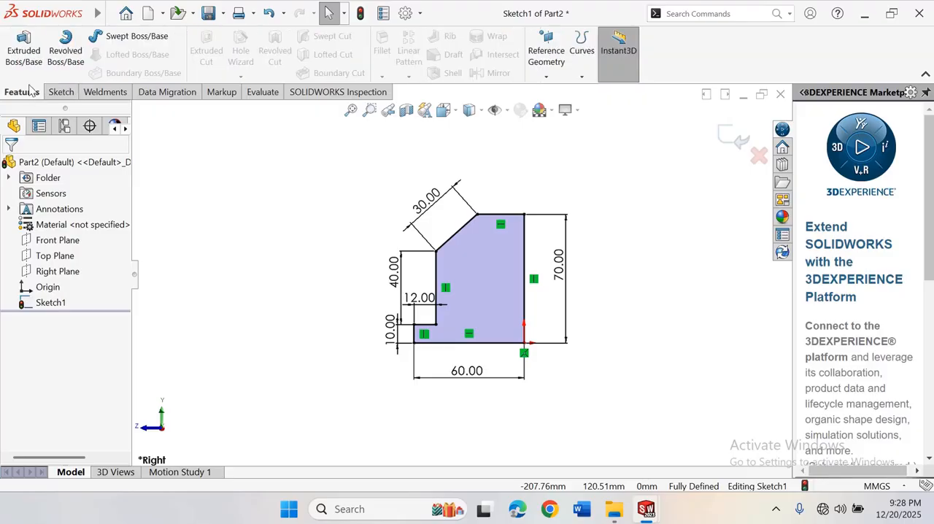
left_click(27, 64)
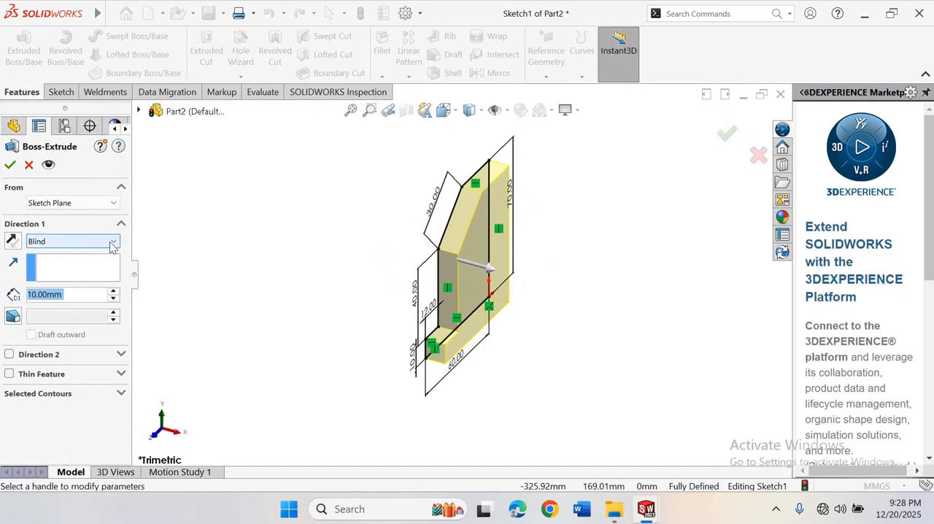
left_click(111, 247)
left_click(96, 308)
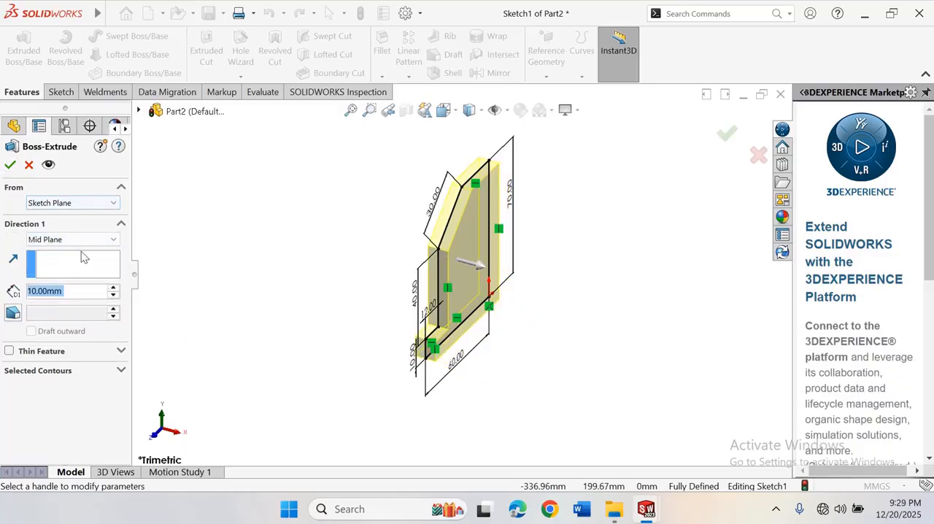
left_click(113, 287)
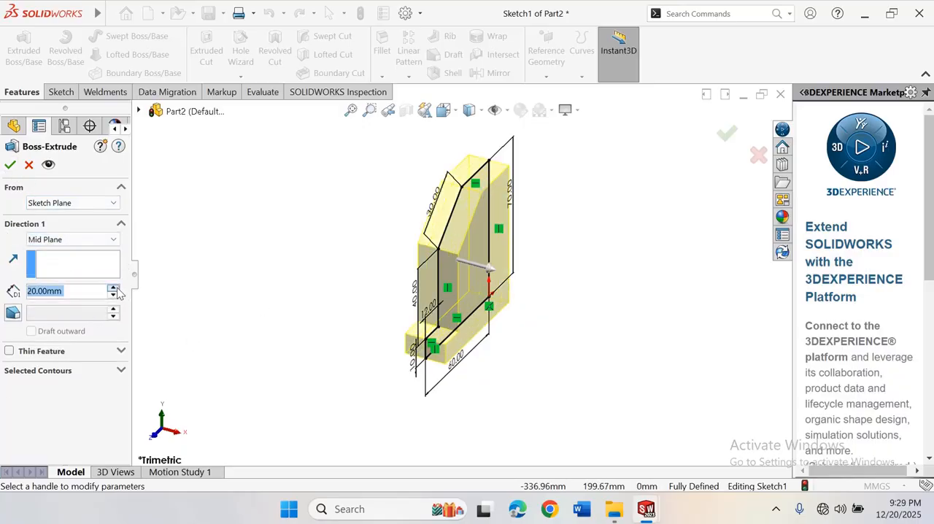
left_click(113, 287)
left_click(113, 288)
left_click(113, 287)
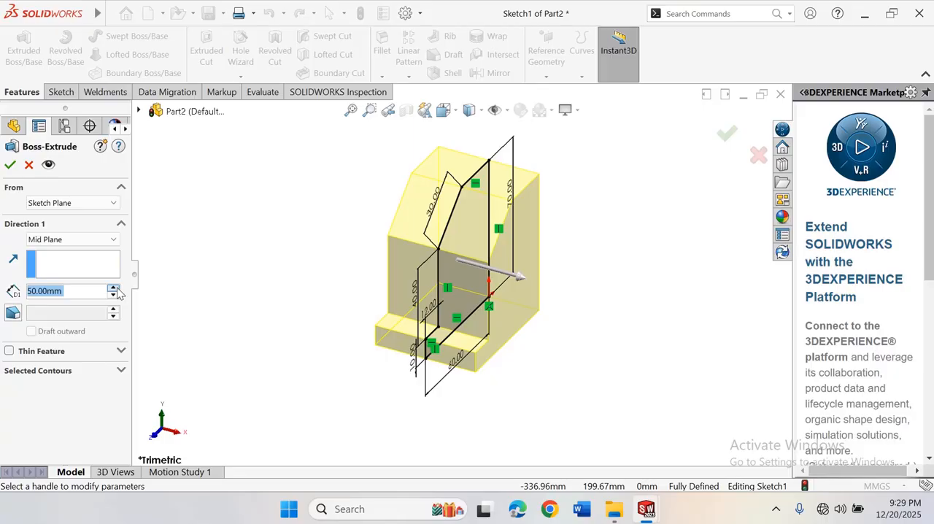
left_click(113, 287)
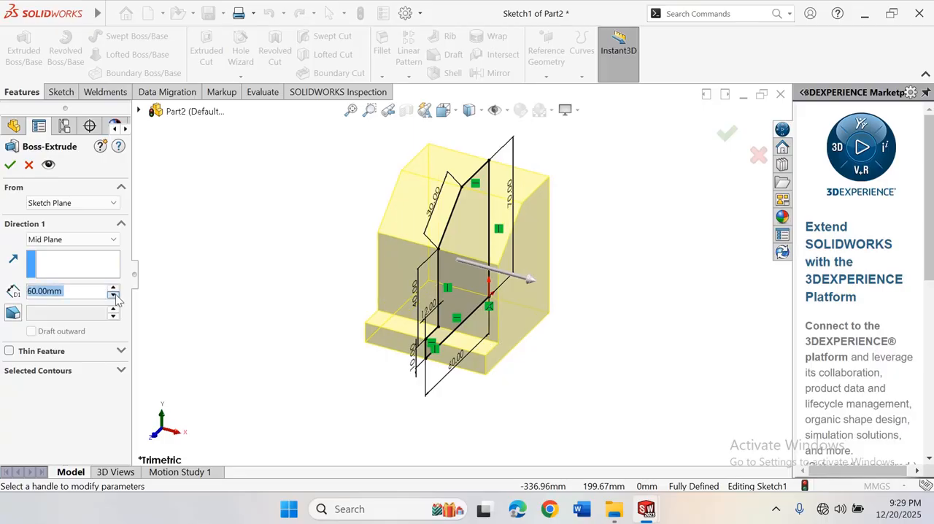
left_click(113, 295)
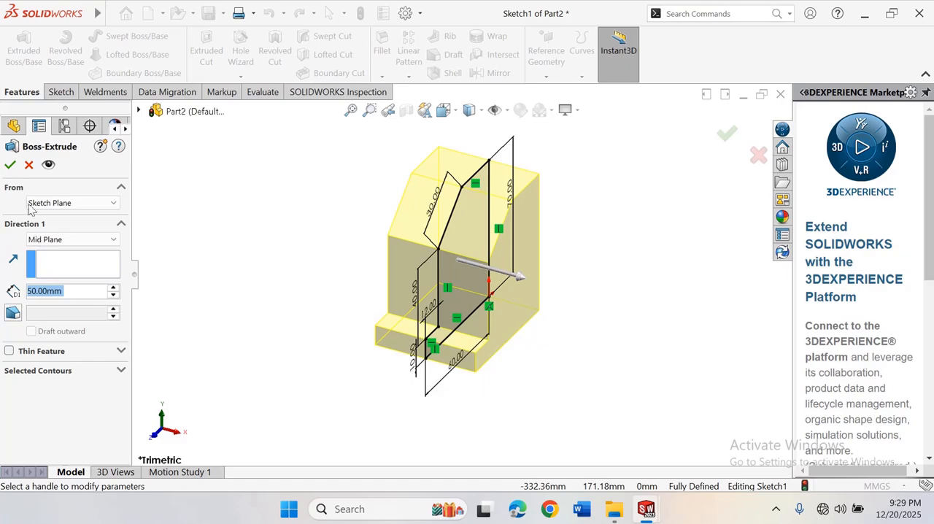
left_click(9, 167)
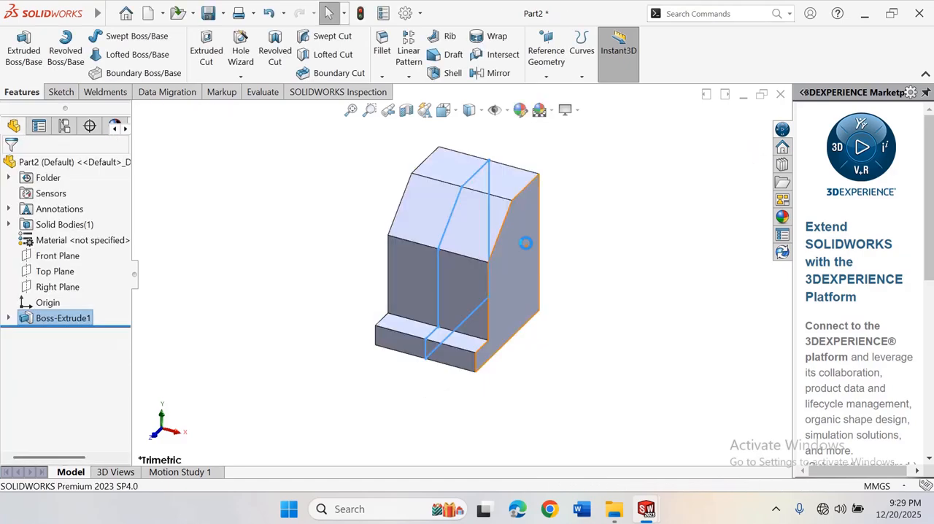
scroll(502, 223, "down", 3)
left_click(619, 227)
Start a sketch on the vertical front face above the ledge and draw a circle of about 4.9 mm radius near its right edge
scroll(610, 238, "up", 2)
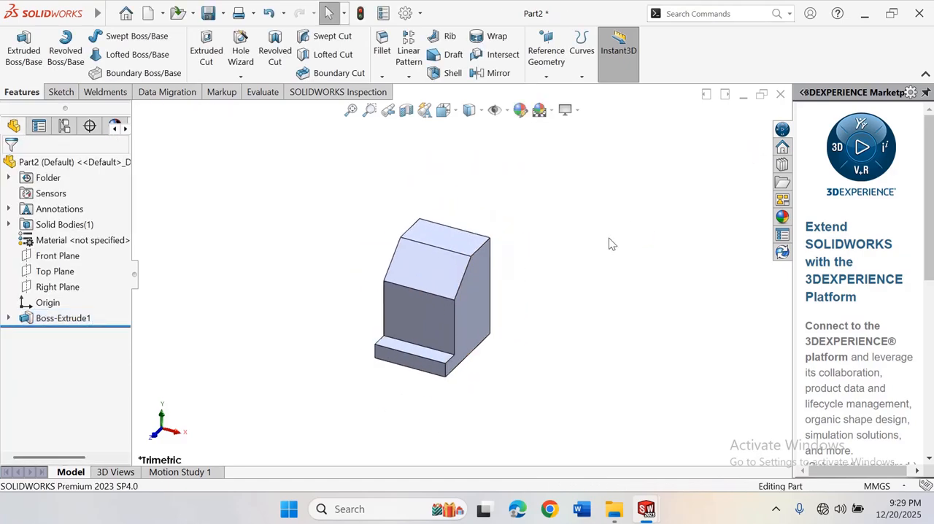
scroll(445, 296, "down", 1)
scroll(447, 303, "down", 1)
left_click(442, 339)
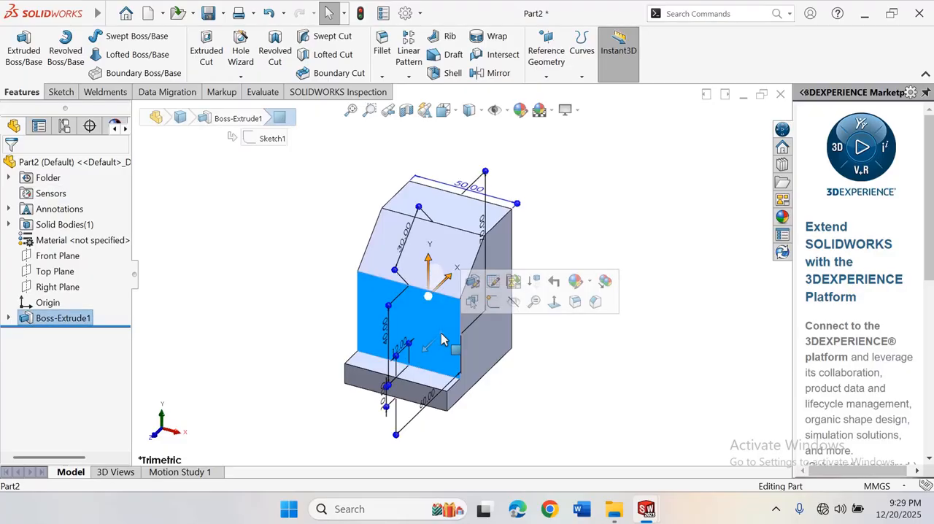
left_click(554, 301)
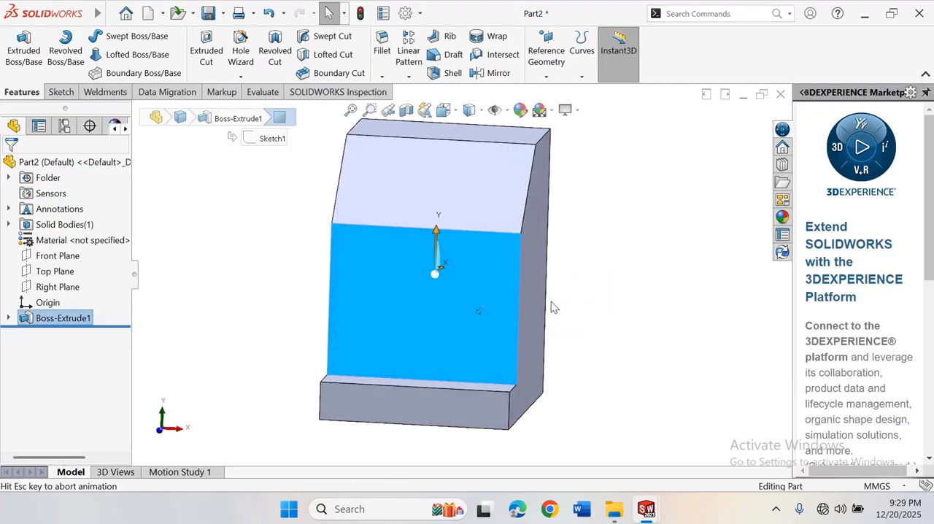
left_click(64, 96)
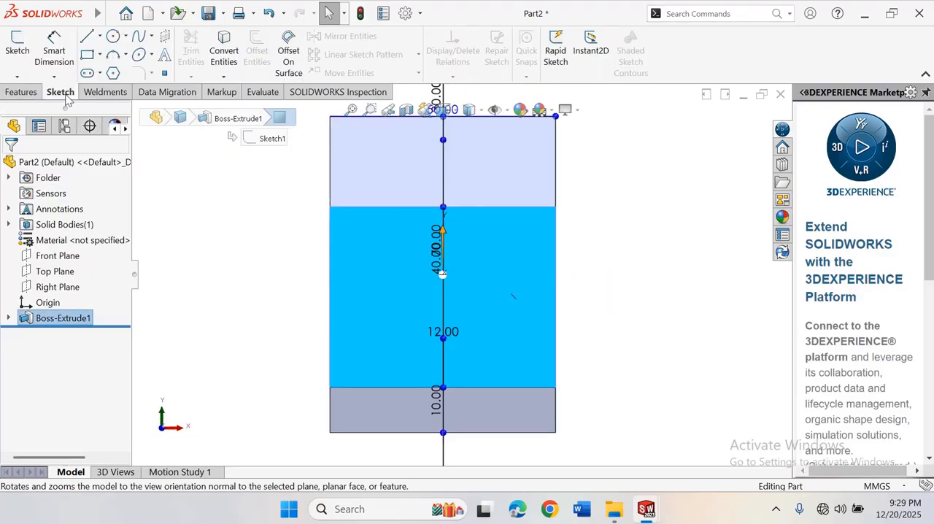
left_click(113, 37)
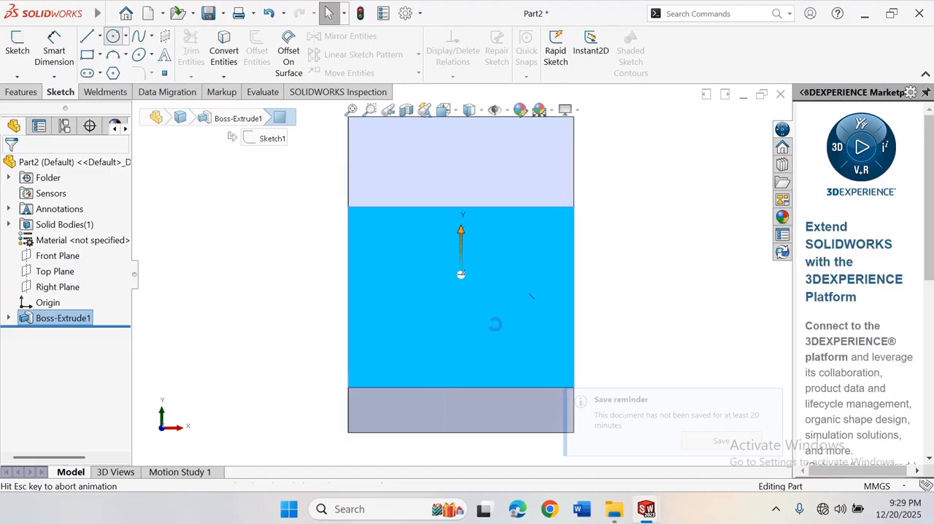
left_click(530, 299)
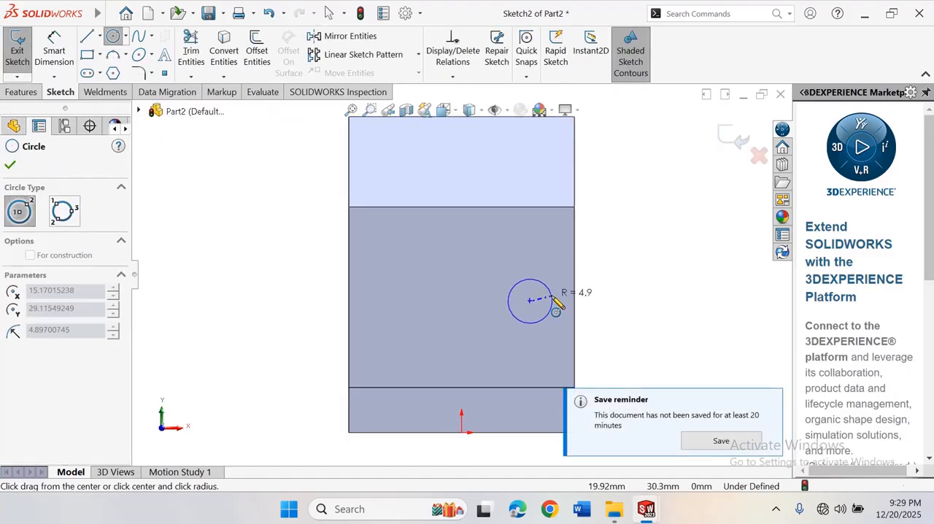
left_click(553, 299)
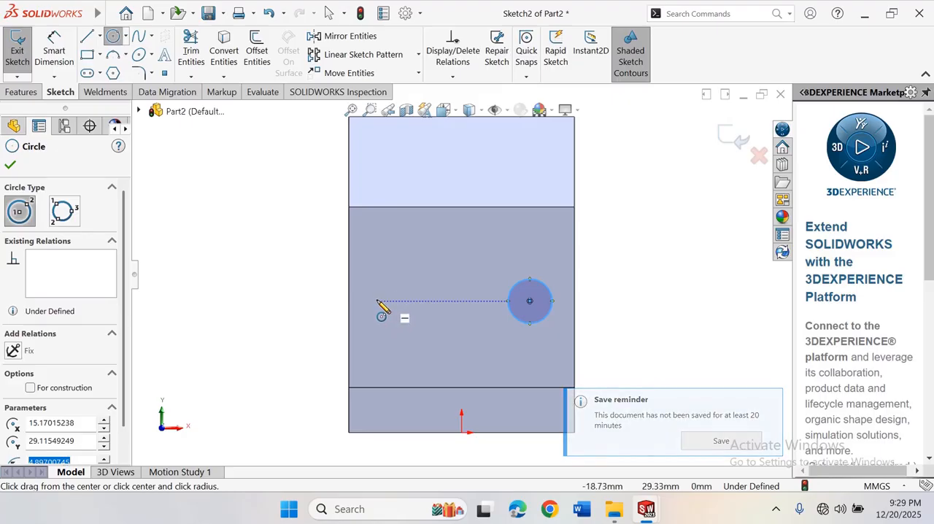
Draw a second circle of about 5.9 mm radius near the face's left edge, level with the first, and leave the Circle tool
left_click(377, 299)
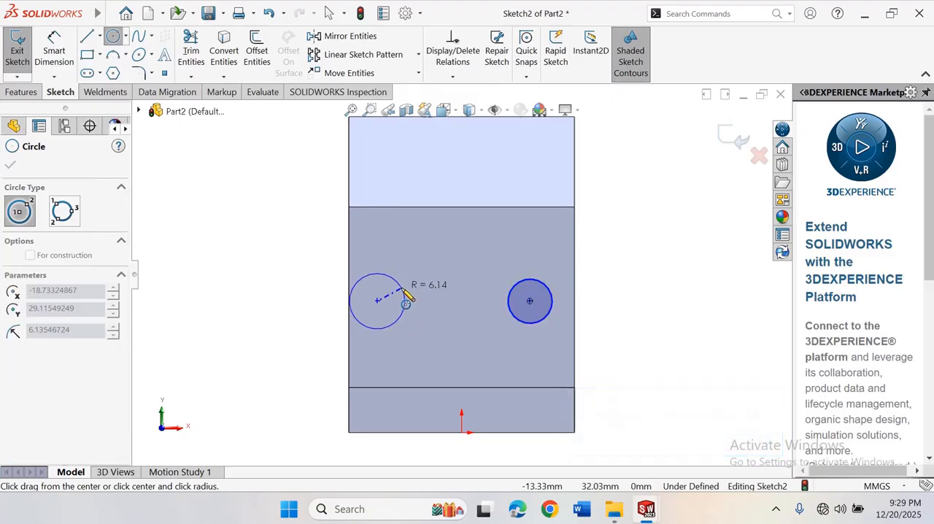
left_click(404, 299)
right_click(405, 299)
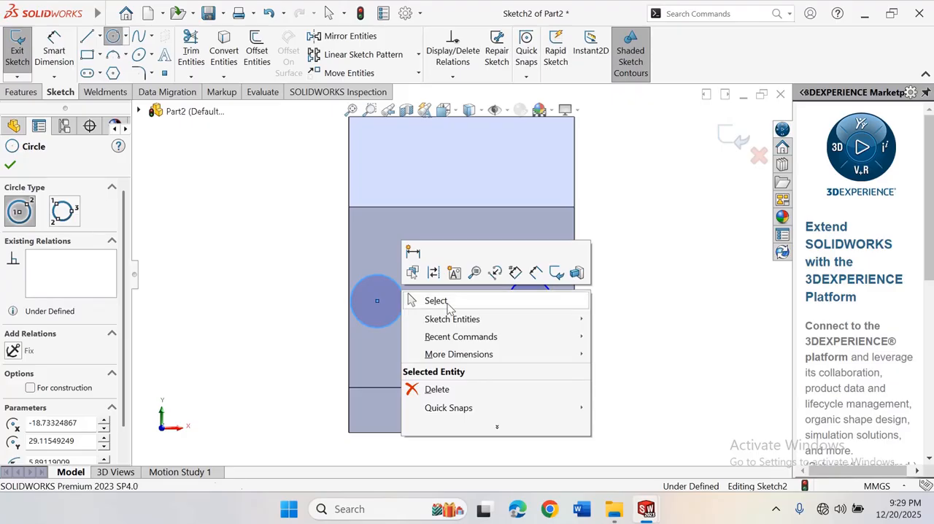
left_click(431, 300)
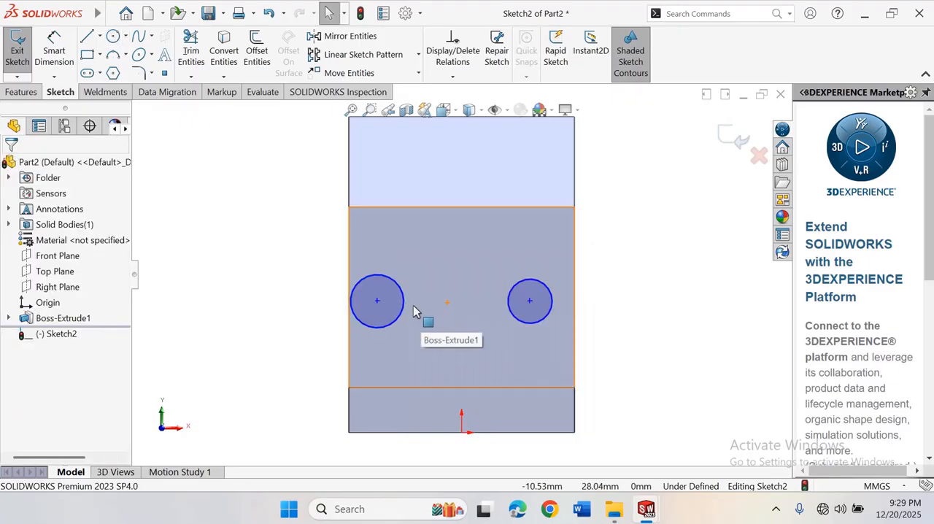
Add an Equal relation between the two circles on the front face
left_click(403, 301)
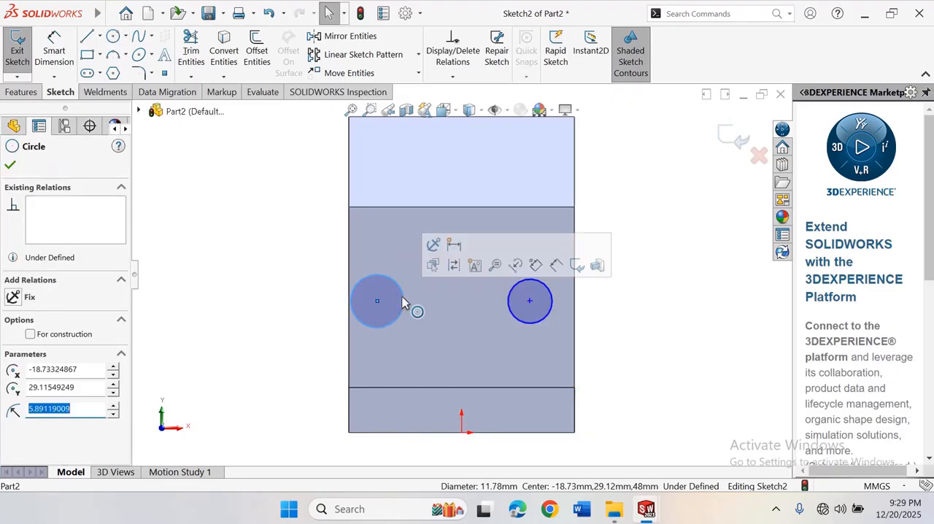
left_click(509, 303, "ctrl")
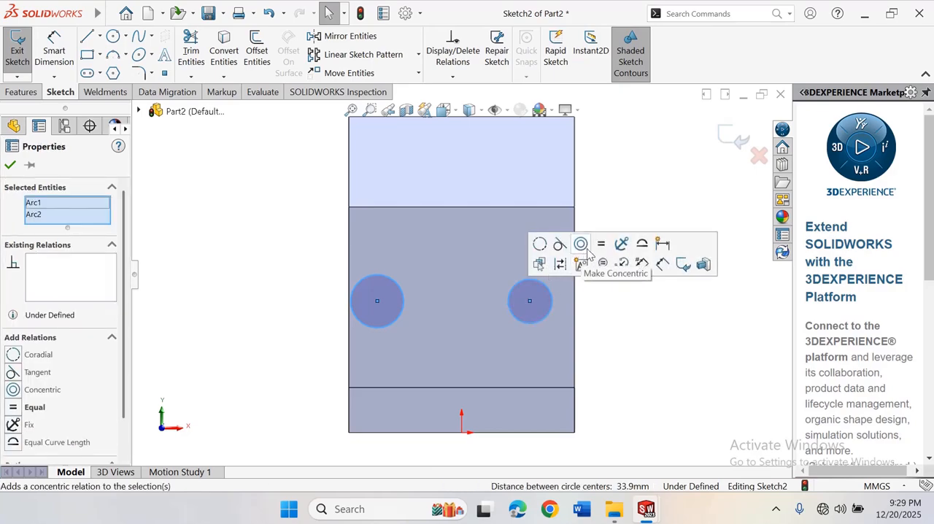
left_click(241, 250)
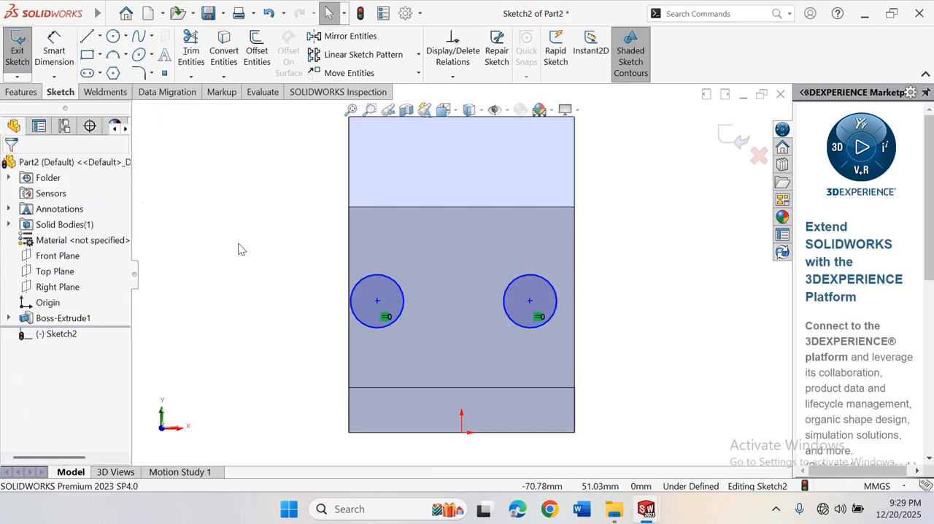
Dimension the left circle's diameter to 8 mm
right_click_drag(263, 293, 262, 232)
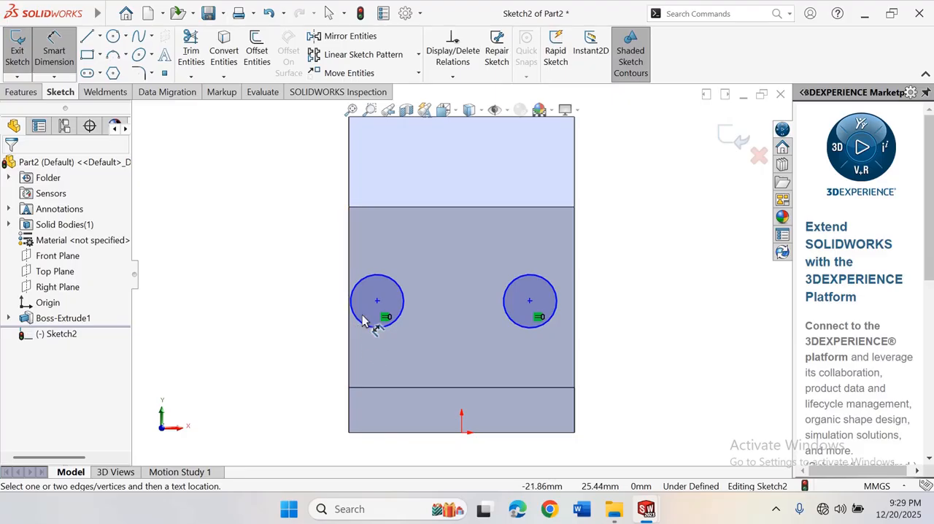
left_click(357, 292)
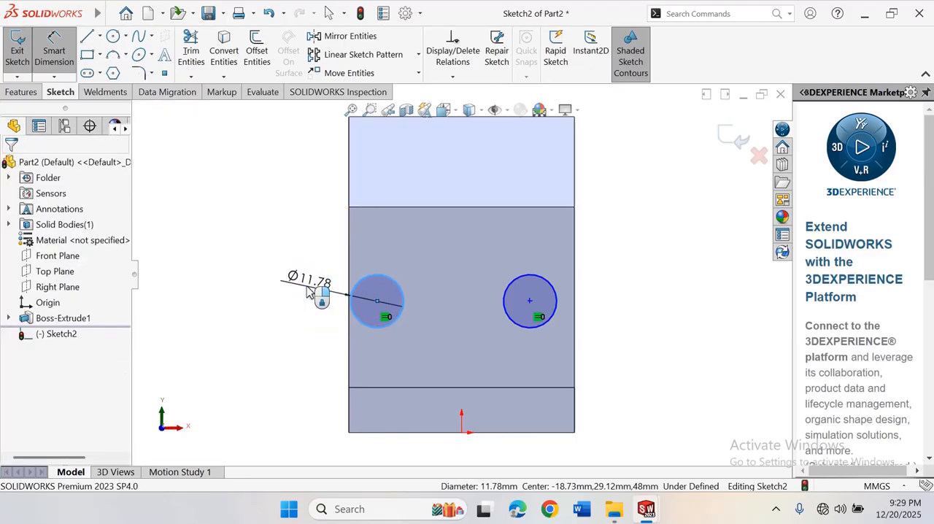
left_click(306, 292)
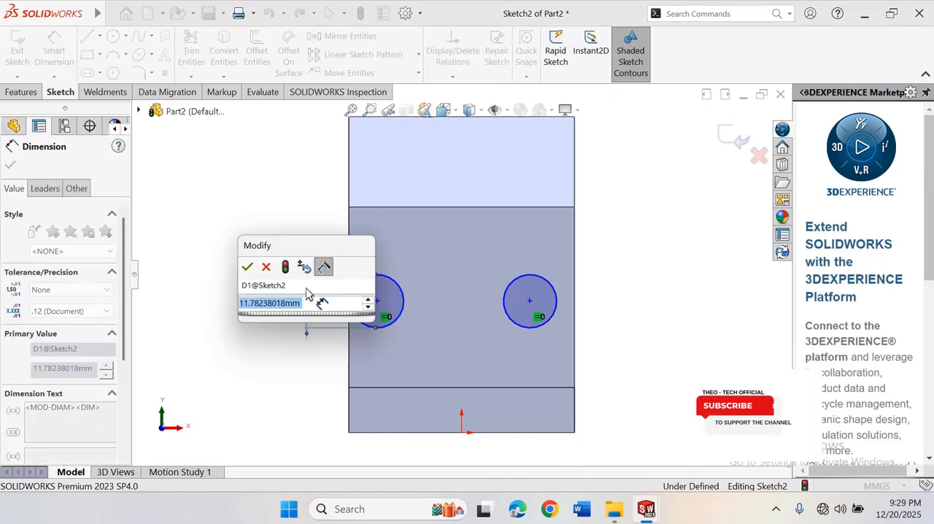
type("8")
key("Return")
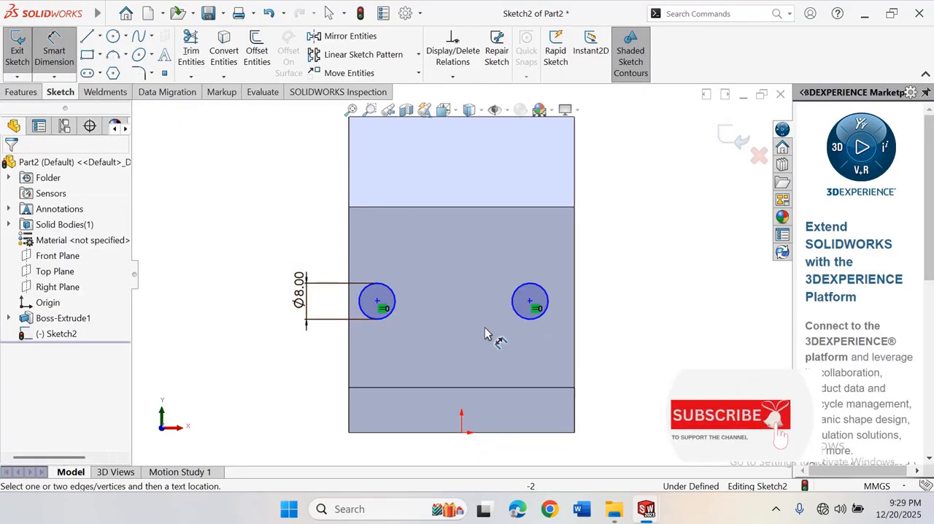
left_click(549, 300)
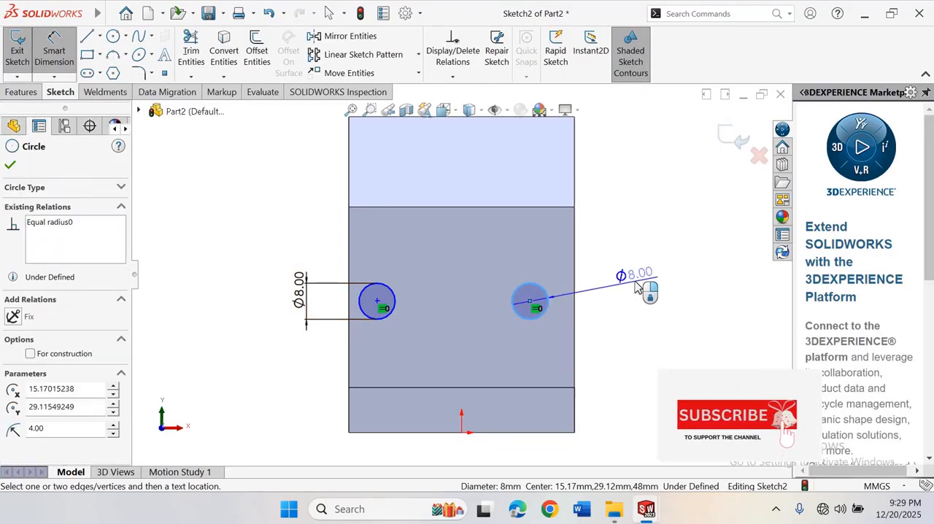
left_click(636, 287)
left_click(553, 272)
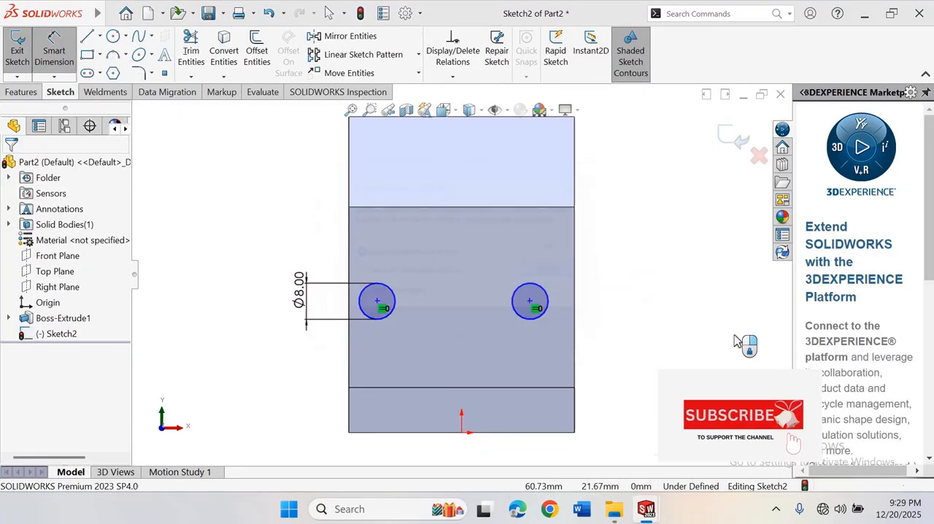
key("Escape")
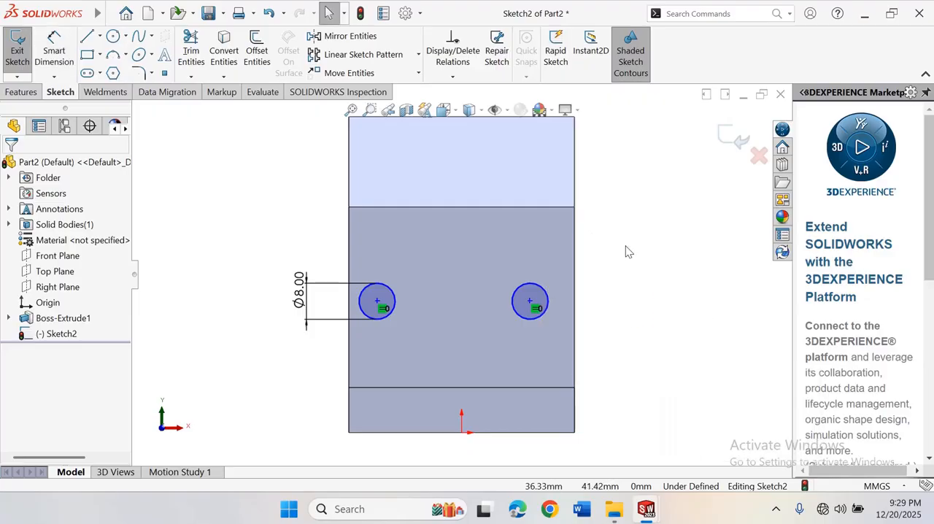
Dimension the horizontal distance from the right circle's center to the face's right edge to 10 mm
right_click_drag(642, 282, 642, 240)
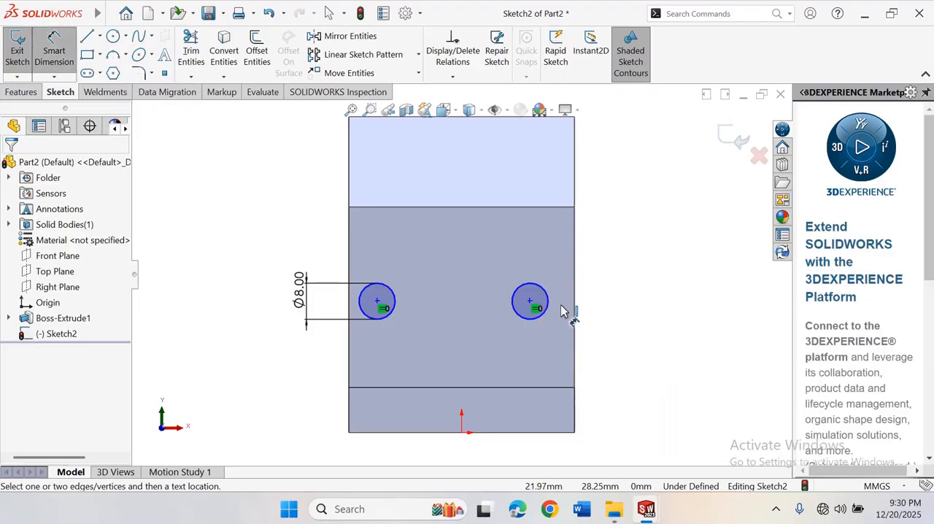
left_click(531, 302)
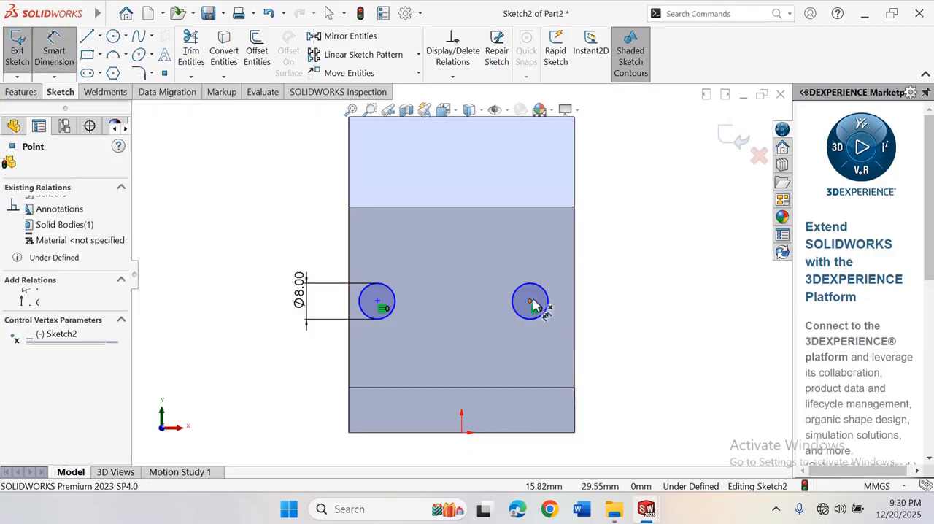
left_click(576, 321)
left_click(633, 289)
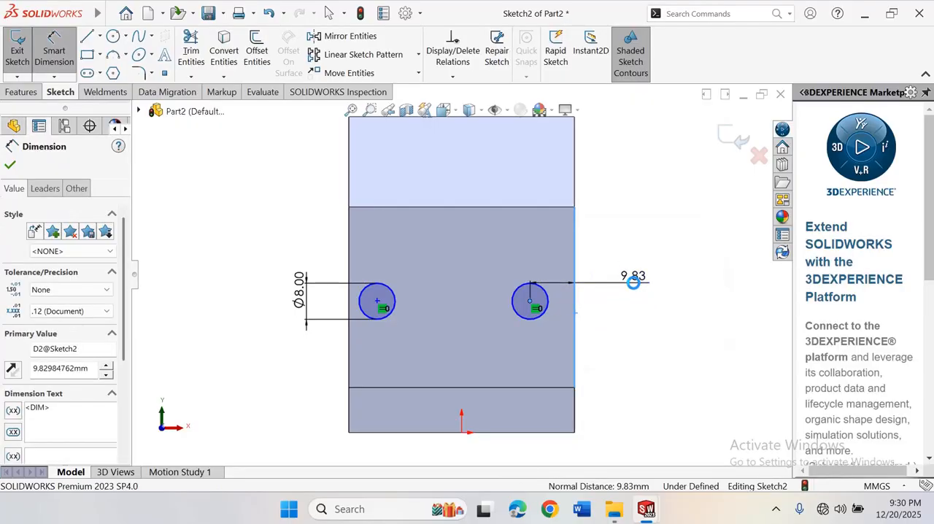
type("10")
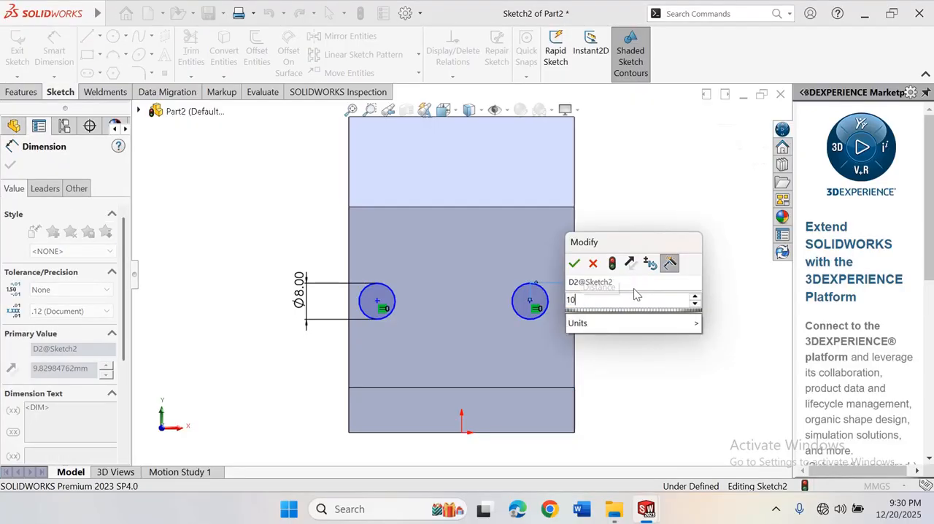
key("Return")
left_click(250, 249)
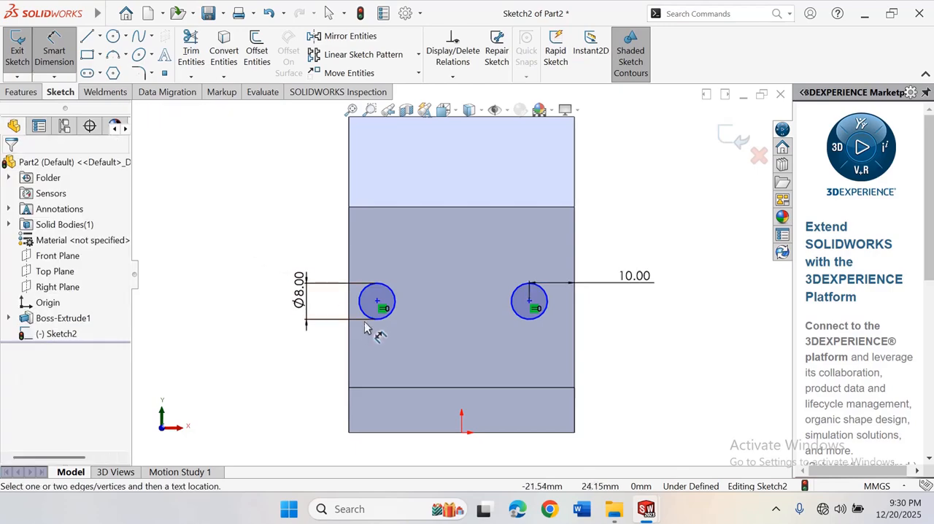
Dimension the horizontal distance from the left circle to the face's left edge to 10 mm
left_click(363, 310)
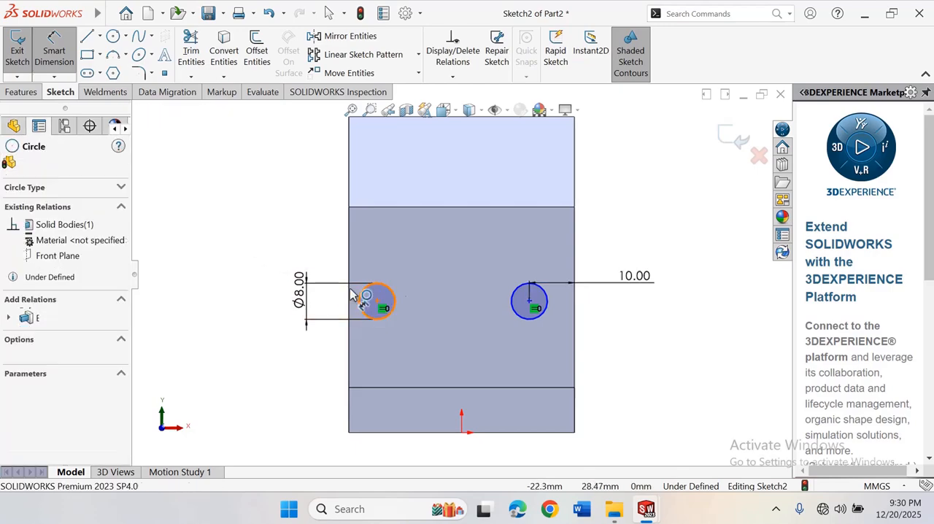
left_click(349, 259)
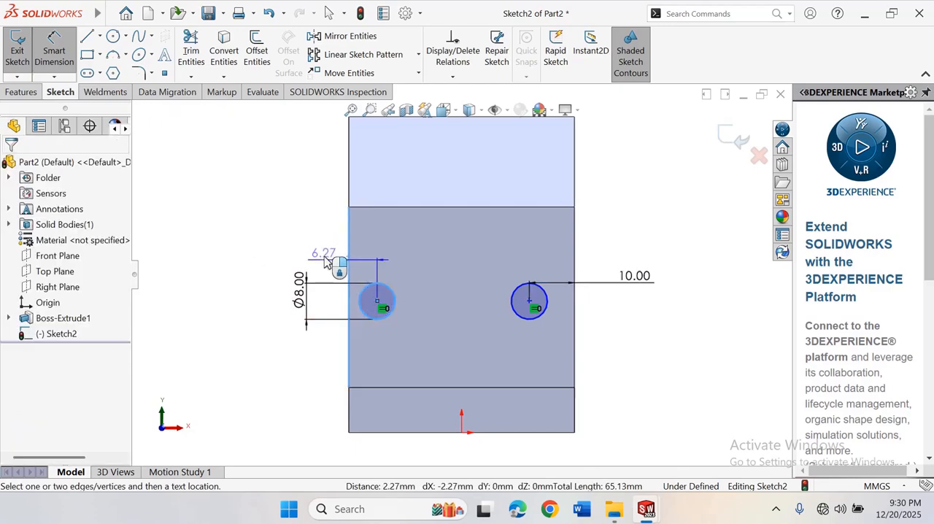
left_click(326, 258)
type("1")
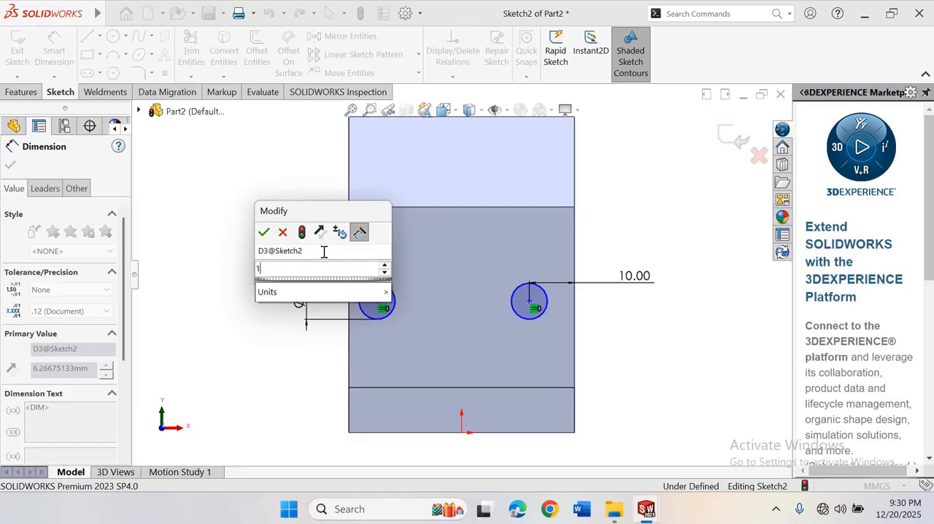
type("0")
key("Return")
left_click(248, 242)
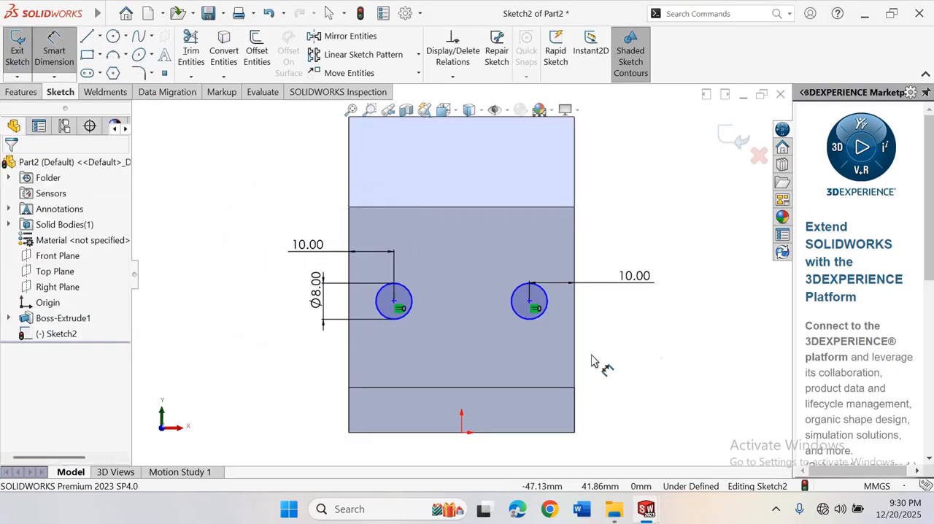
Dimension the vertical distance from the right circle to the ledge line to 20 mm
left_click(533, 326)
left_click(541, 389)
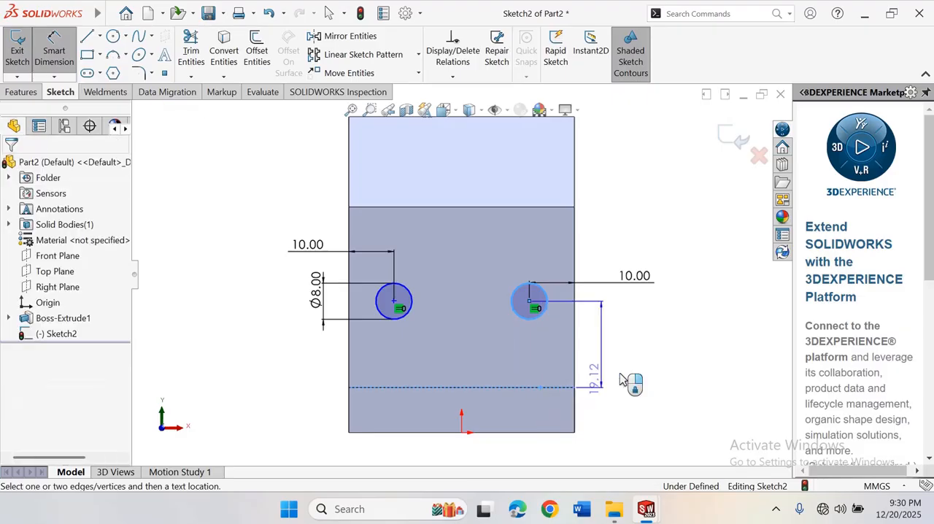
left_click(635, 367)
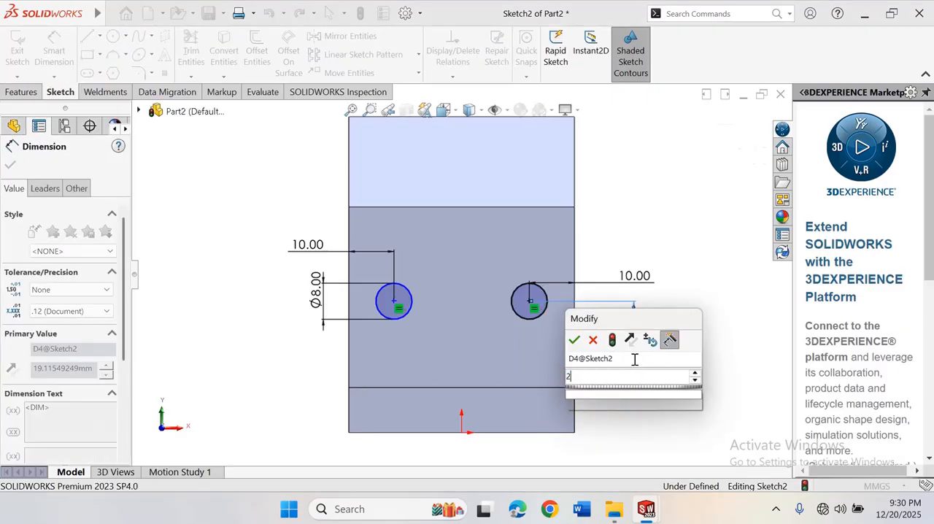
type("20")
key("Return")
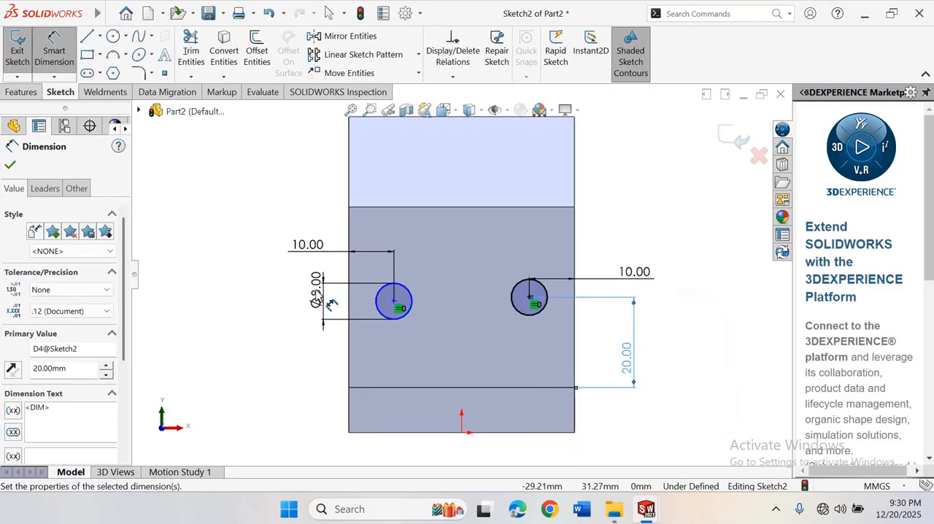
Dimension the vertical distance from the left circle to the ledge line to 20 mm
left_click(409, 318)
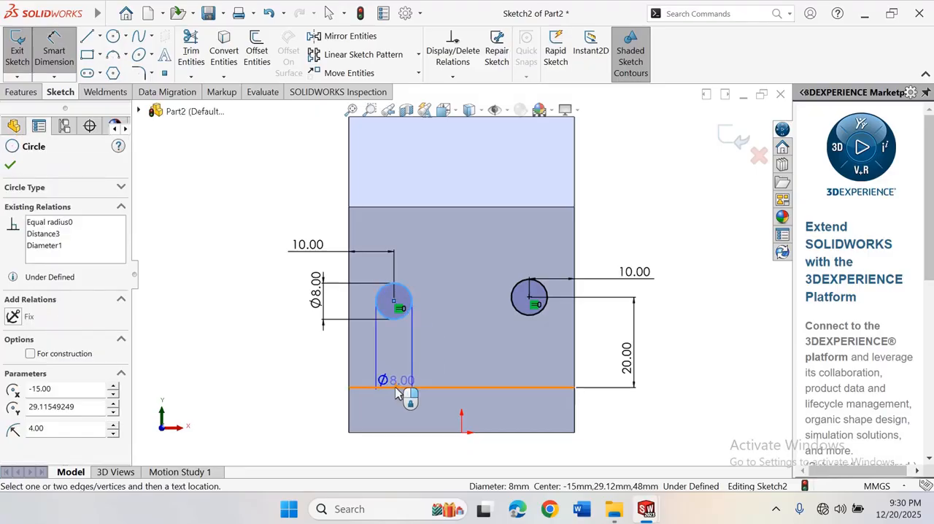
left_click(395, 389)
left_click(270, 363)
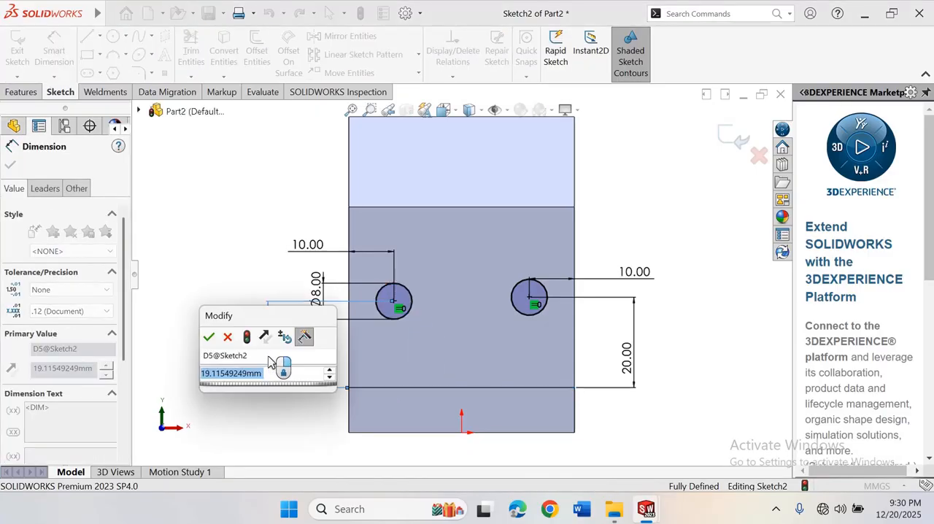
type("20")
key("Return")
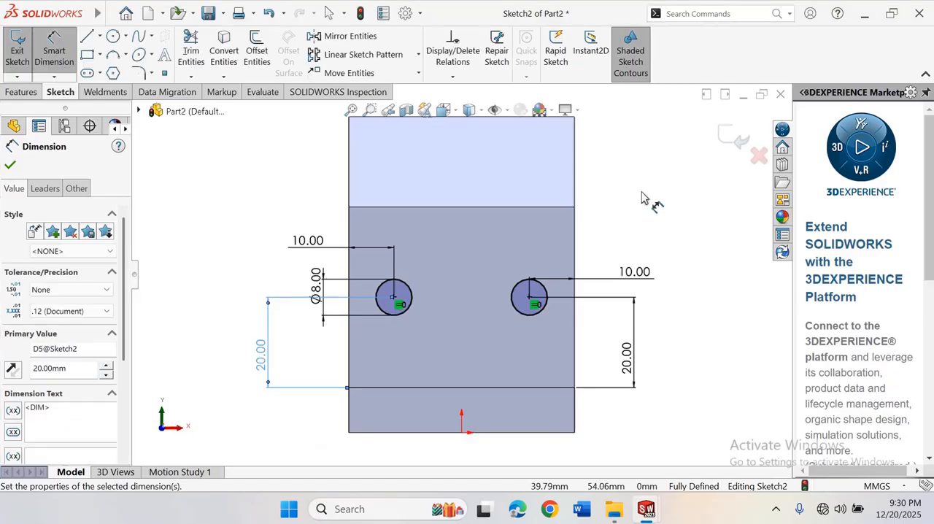
Cut the two 8 mm circles through the whole body with an Extruded Cut using the Through All end condition
left_click(642, 197)
right_click(646, 198)
left_click(669, 235)
key("f")
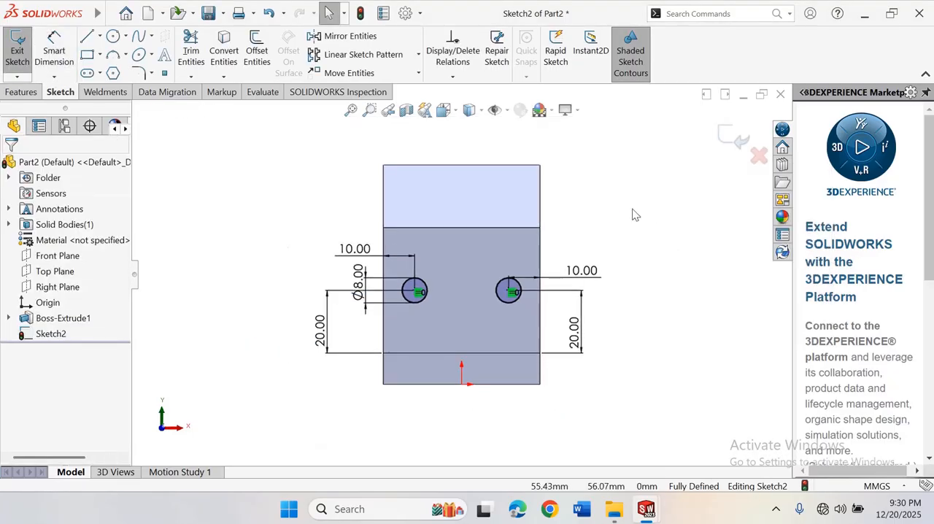
right_click(605, 184)
mouse_move(693, 244)
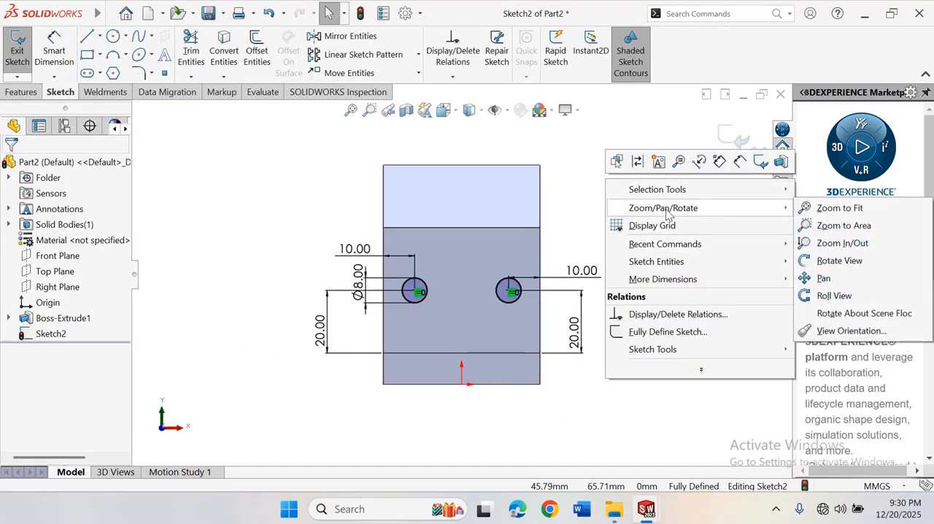
left_click(839, 260)
left_click_drag(583, 306, 541, 245)
right_click(613, 243)
left_click(628, 344)
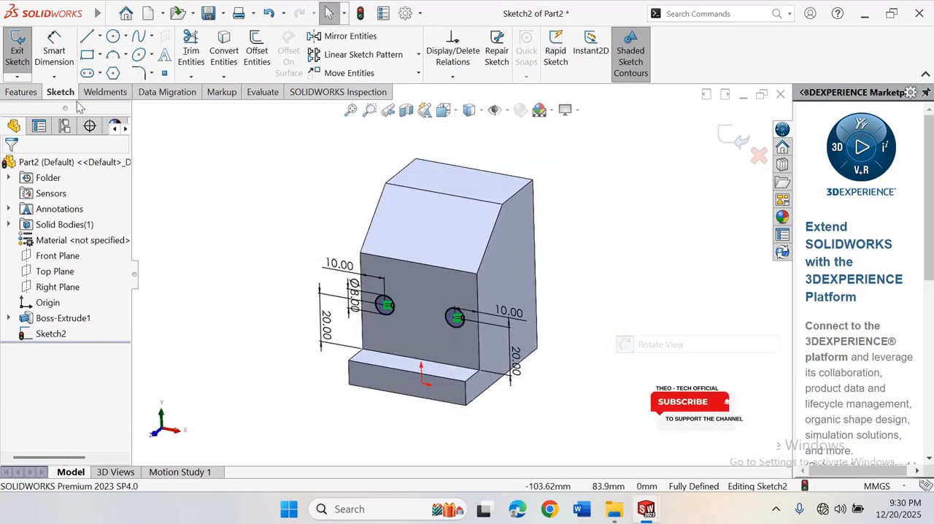
left_click(27, 94)
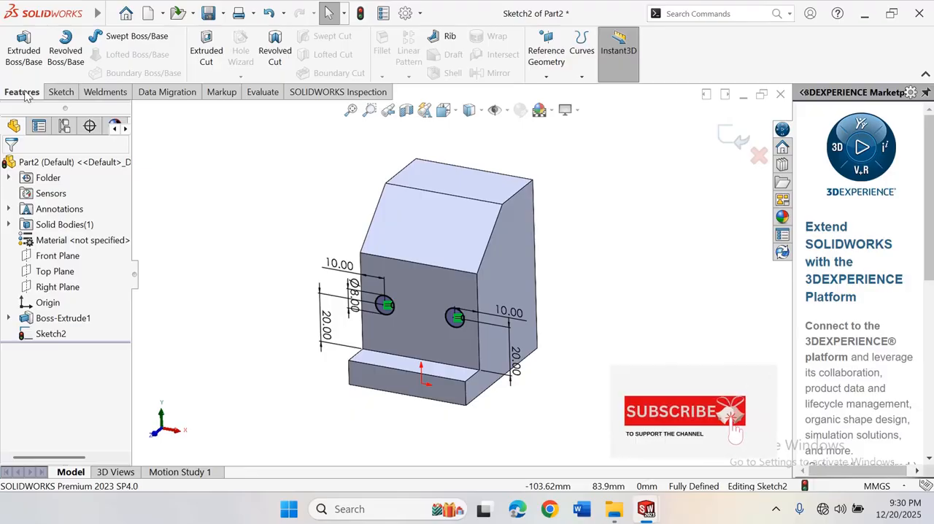
left_click(206, 51)
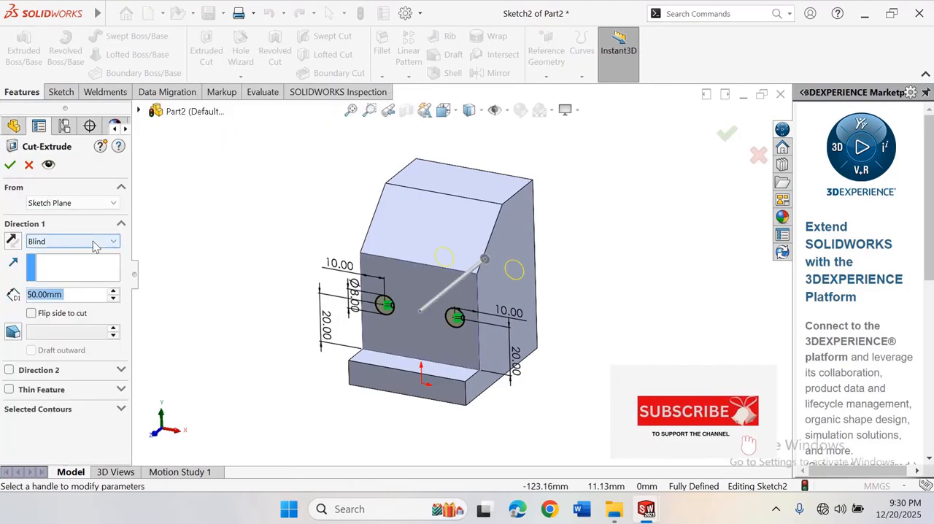
left_click(93, 247)
left_click(48, 264)
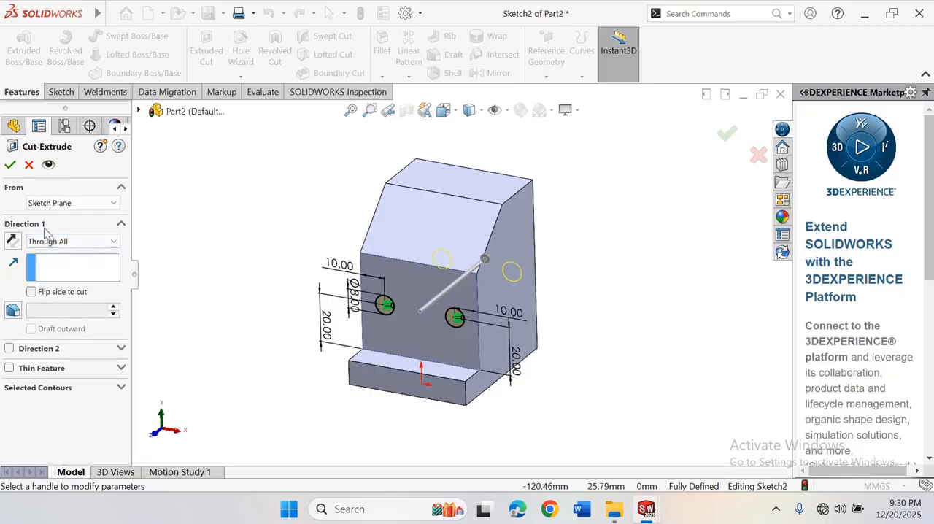
left_click(726, 133)
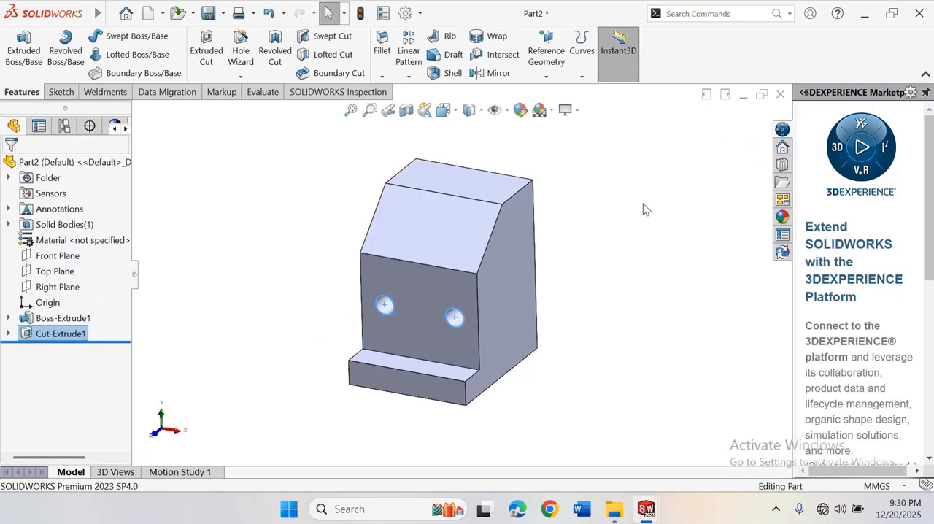
Start a new sketch on the Right Plane with the view oriented normal to it
scroll(442, 256, "up", 2)
scroll(440, 254, "down", 1)
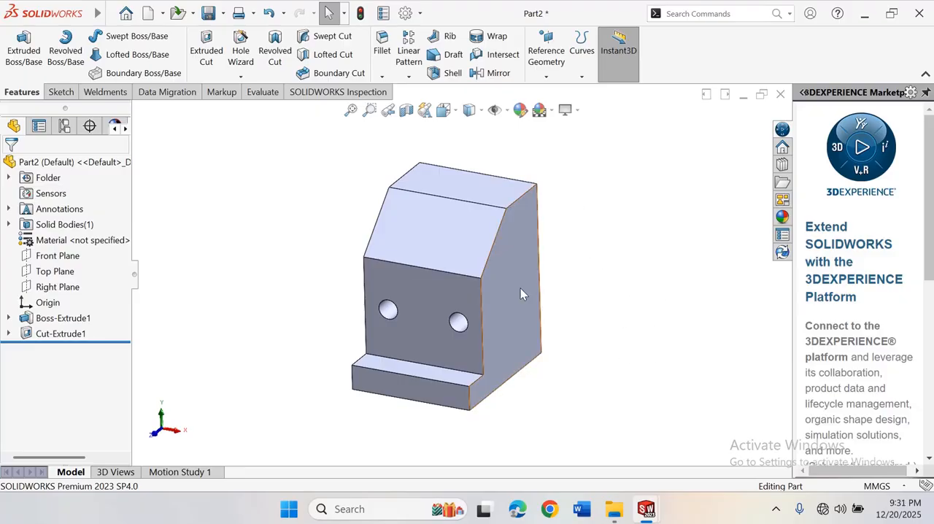
scroll(552, 213, "up", 1)
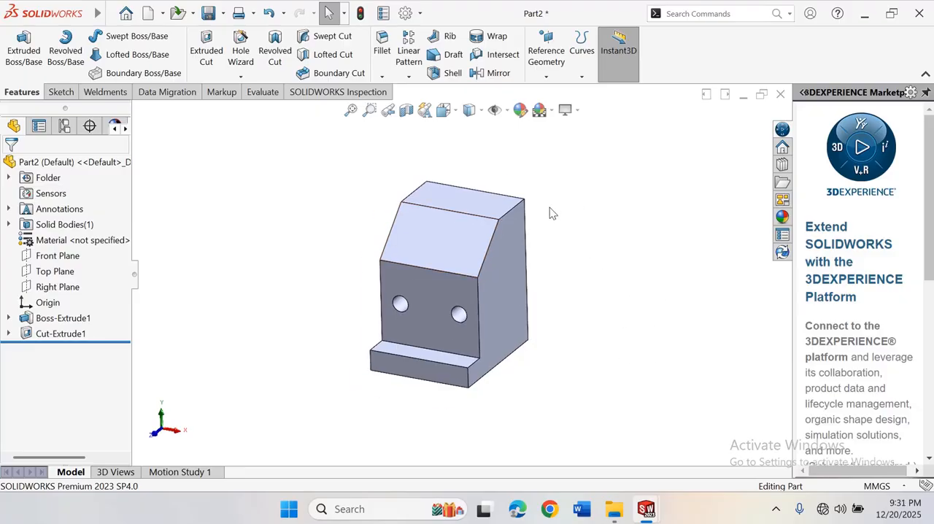
left_click(54, 292)
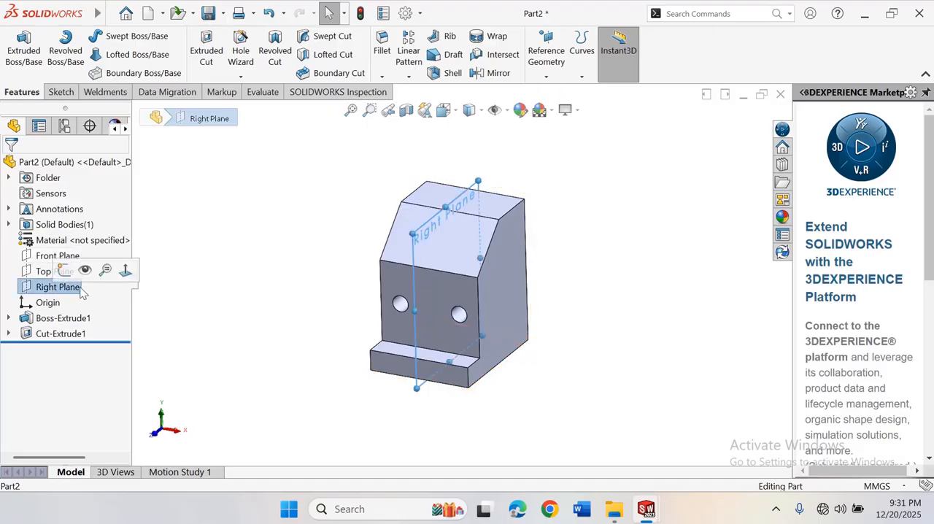
left_click(126, 270)
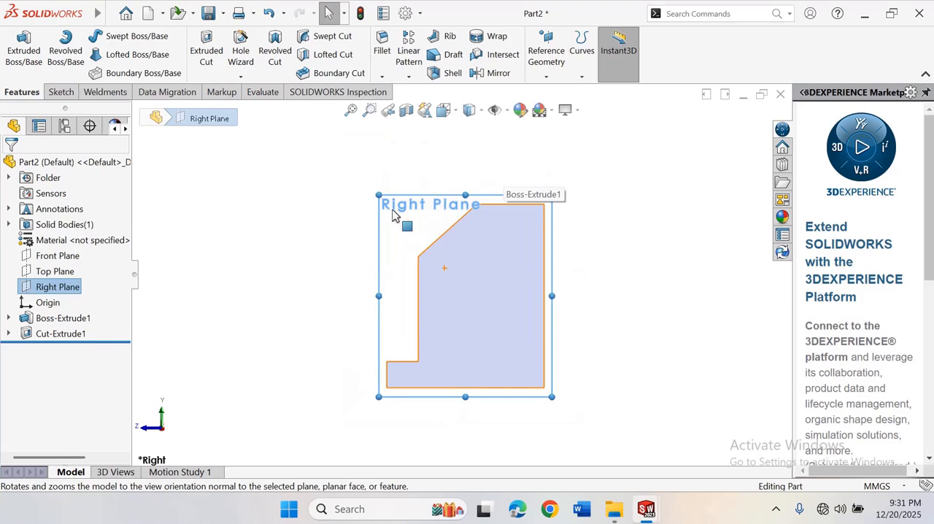
key("Escape")
left_click(55, 288)
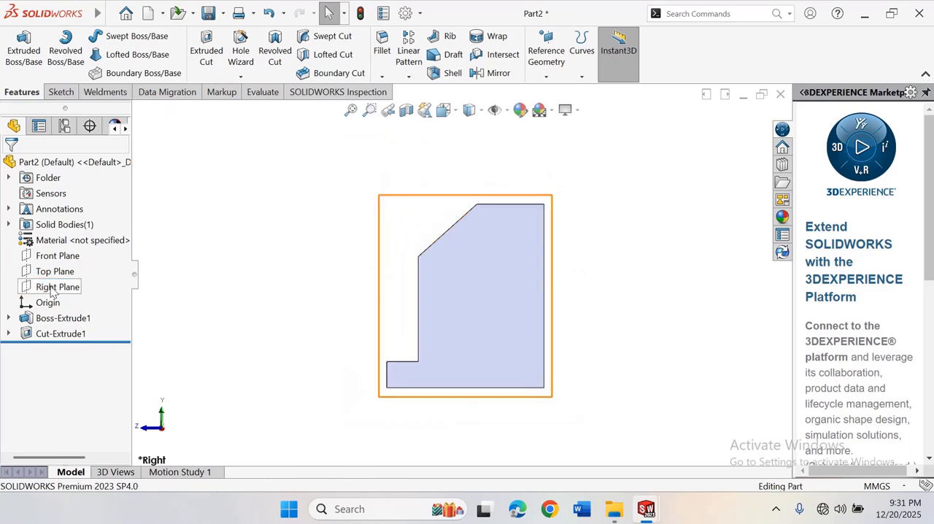
left_click(62, 268)
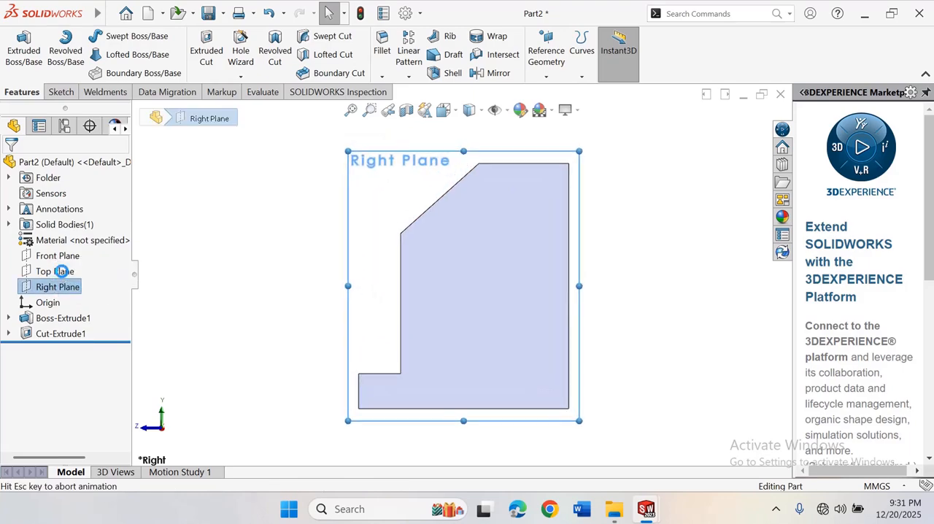
Sketch a line about 33 mm long from the sloped edge's lower corner, a tangent arc of about 11 mm radius, and a line back to its upper corner
scroll(500, 204, "up", 5)
scroll(474, 186, "down", 4)
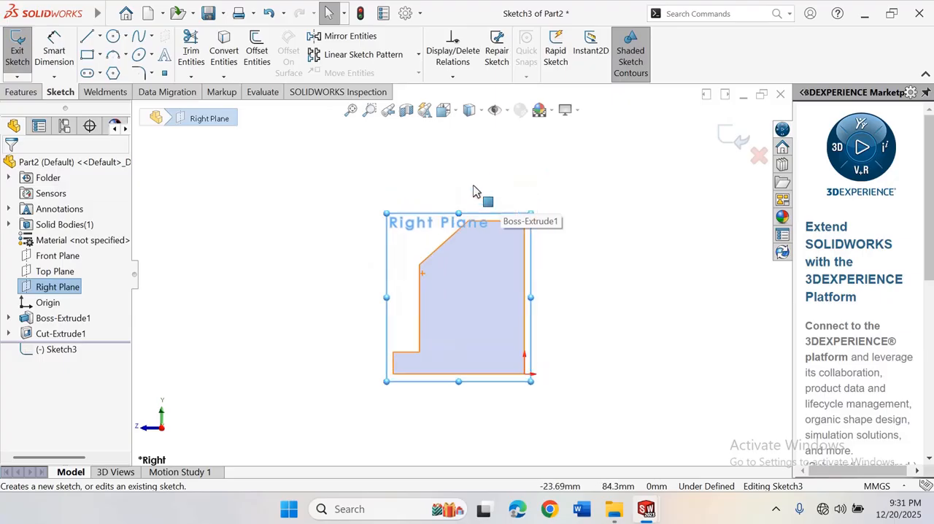
scroll(510, 202, "up", 3)
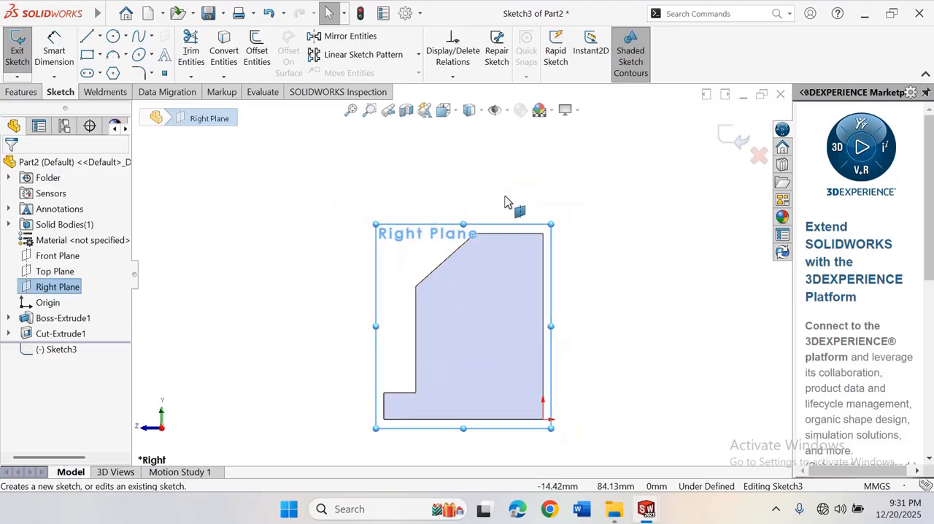
scroll(496, 229, "down", 3)
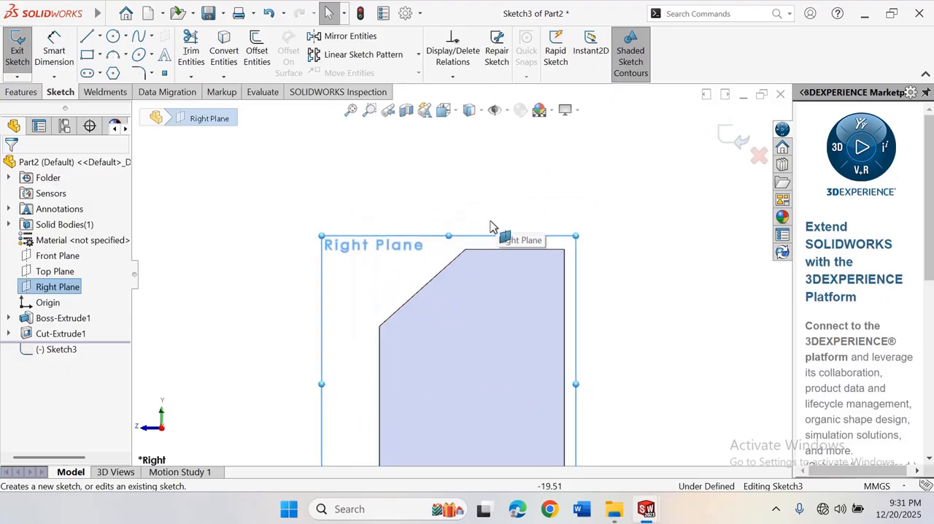
left_click(100, 37)
left_click(110, 52)
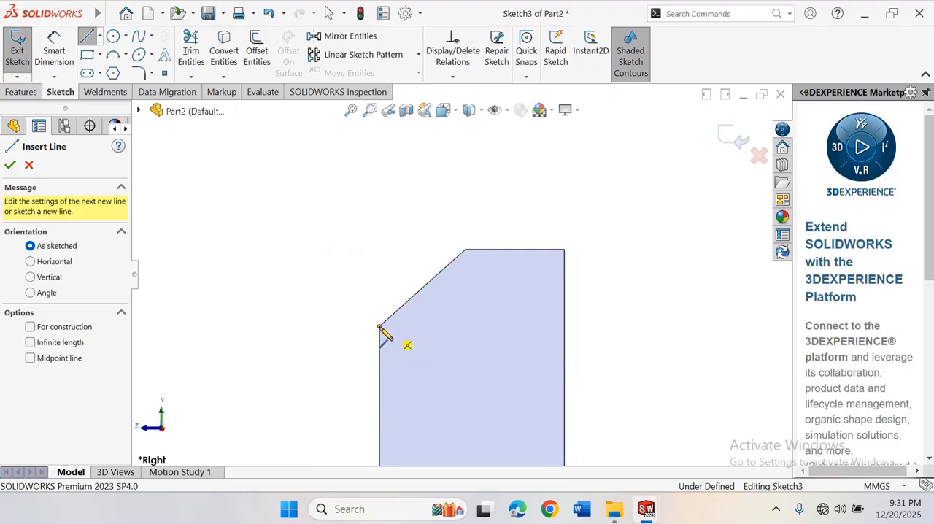
left_click(379, 326)
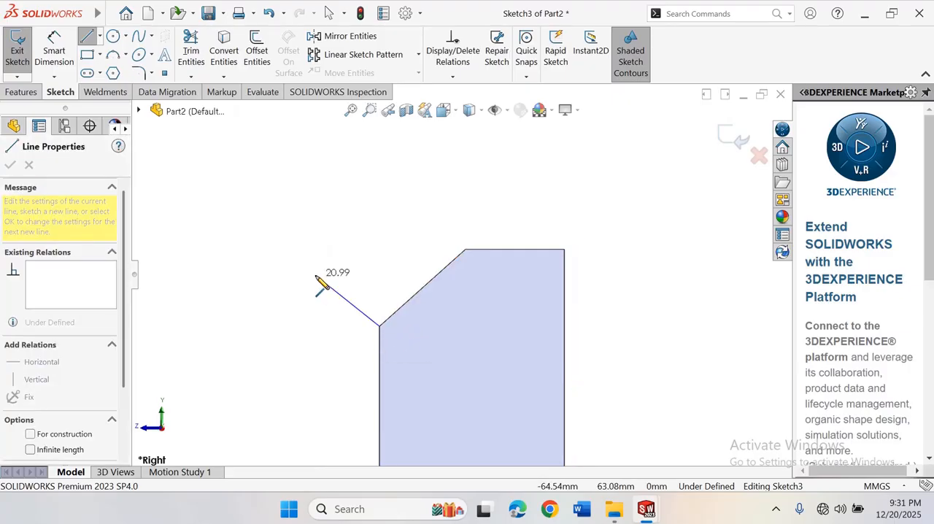
left_click(285, 240)
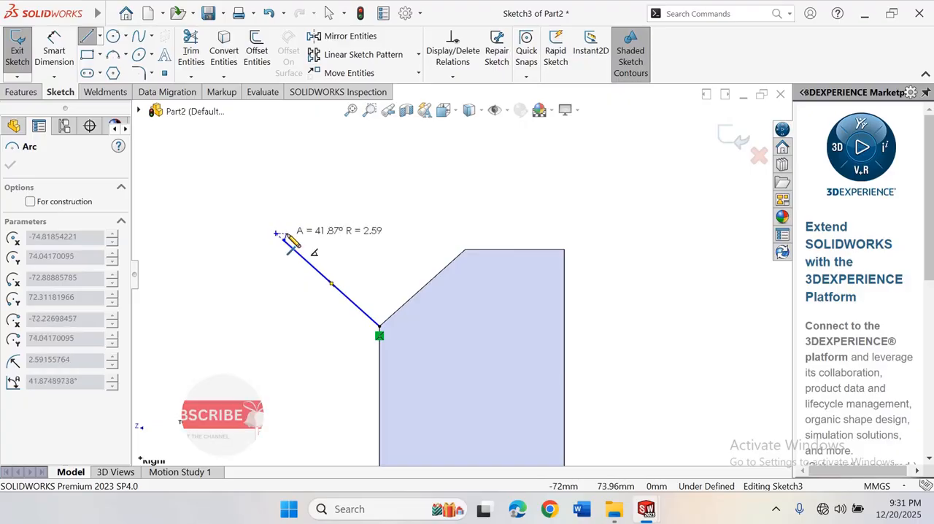
left_click(341, 176)
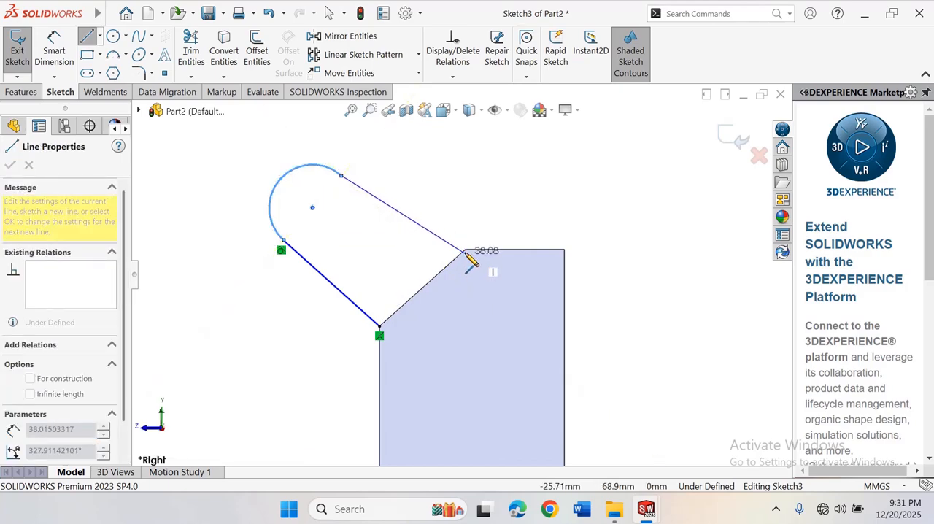
left_click(466, 251)
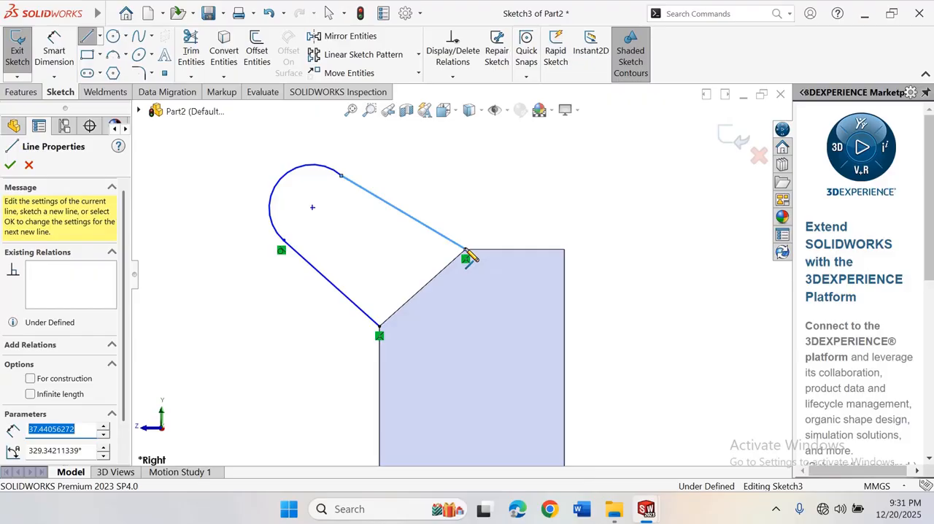
right_click(466, 253)
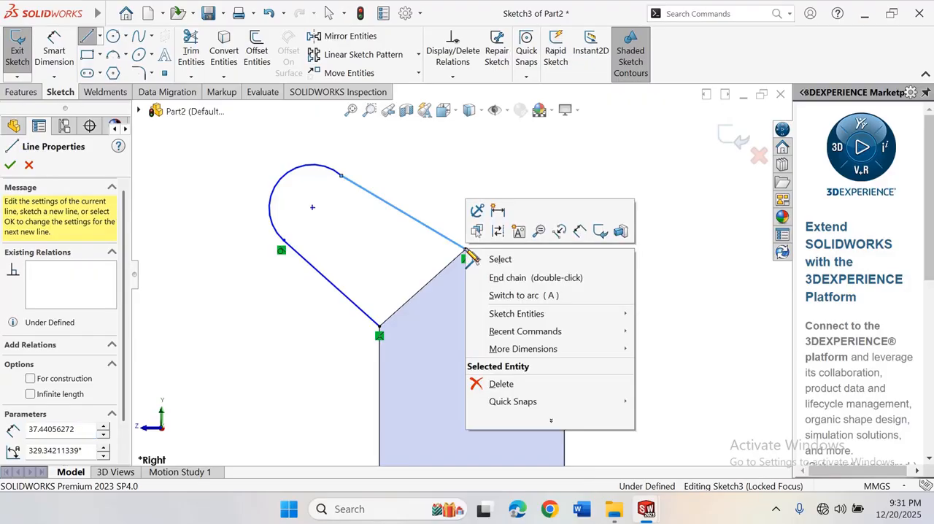
left_click(505, 260)
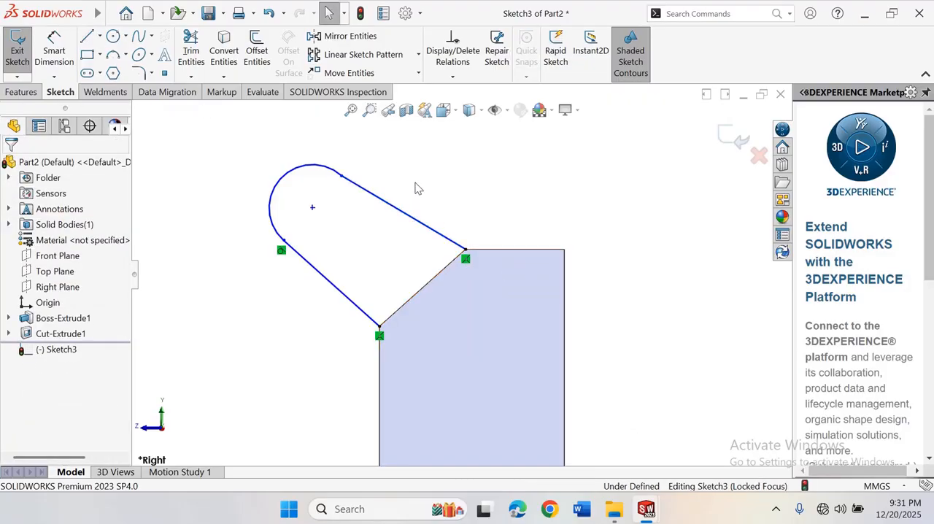
Add a tangent relation between the arc and the upper line ending at the sloped edge's top corner
scroll(418, 189, "up", 2)
scroll(404, 243, "down", 2)
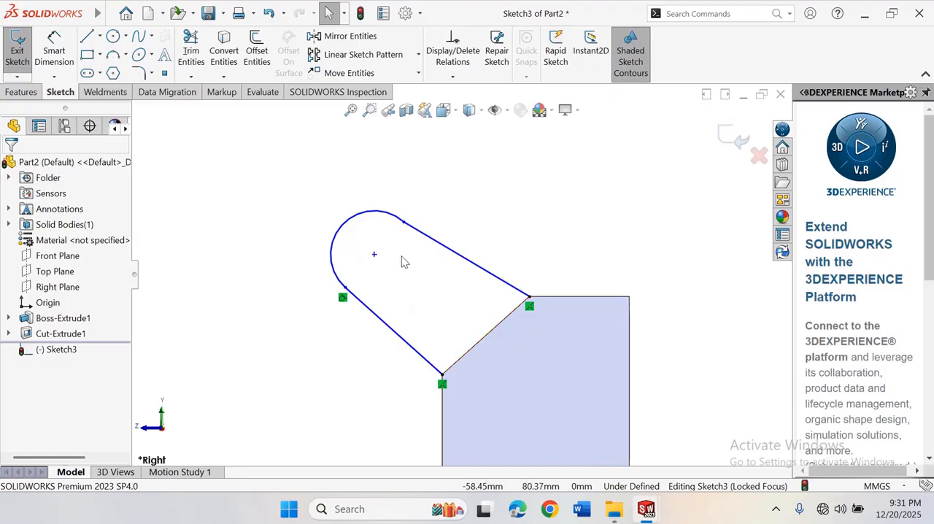
left_click(391, 220)
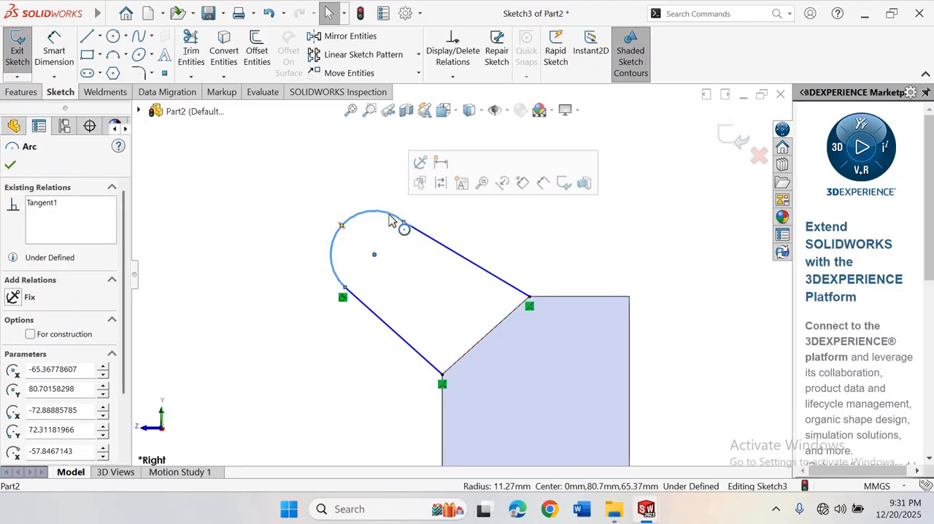
left_click(434, 246, "ctrl")
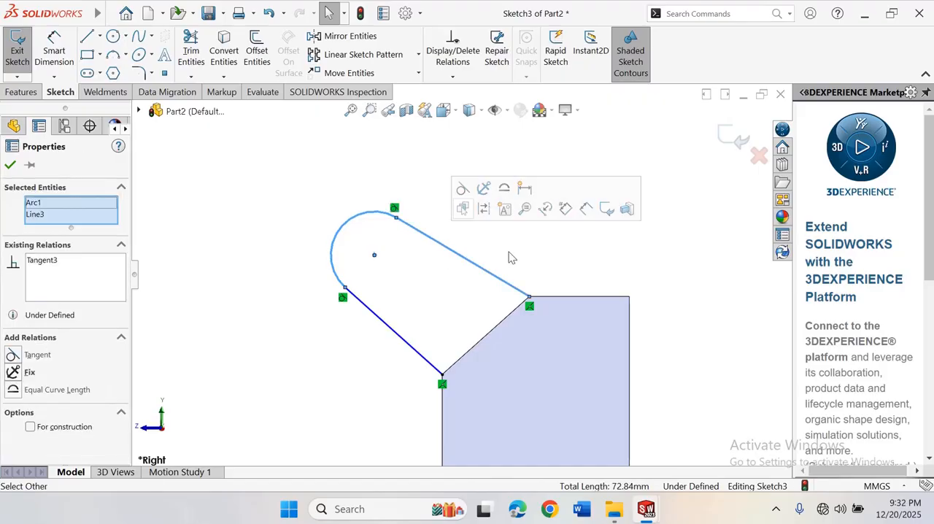
left_click(539, 272)
Dimension the radius of the arc at the profile's free end to 10 mm
right_click_drag(287, 250, 269, 187)
right_click(355, 155)
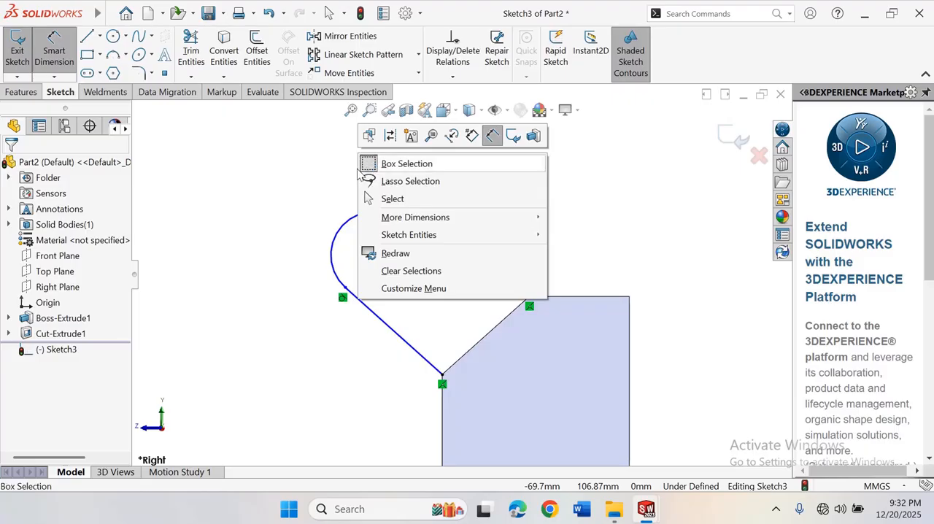
left_click(287, 177)
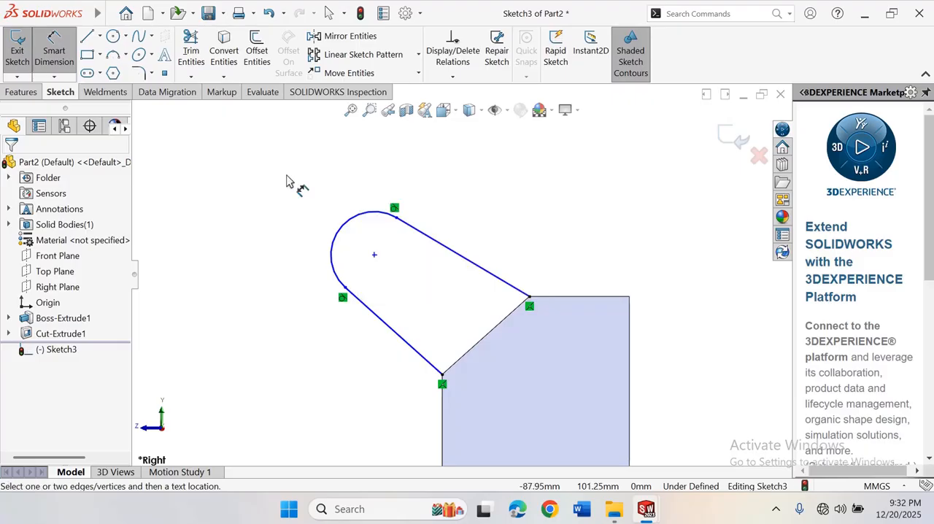
left_click(337, 241)
left_click(294, 189)
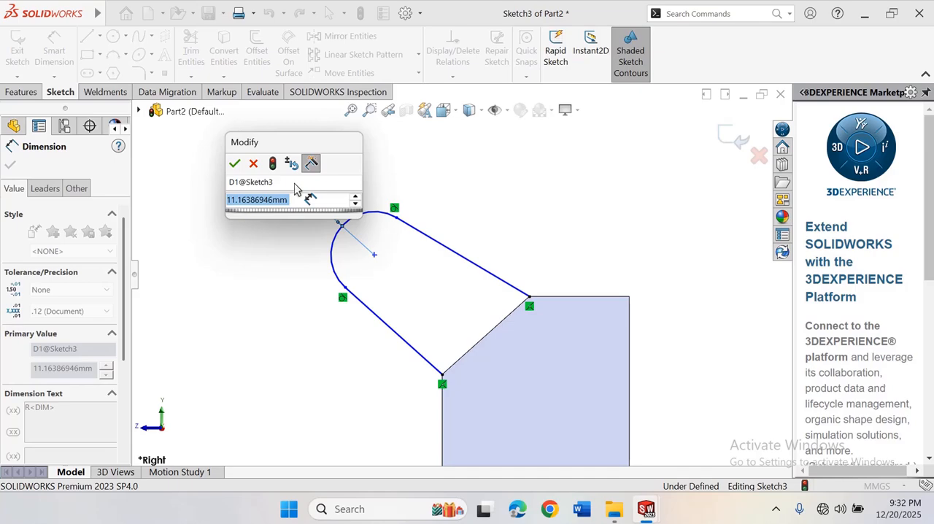
type("1")
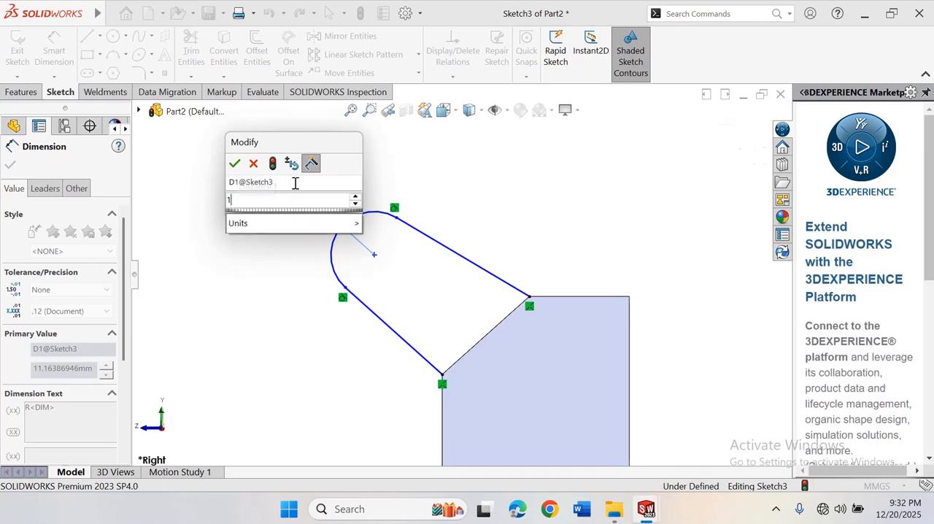
type("0")
key("Return")
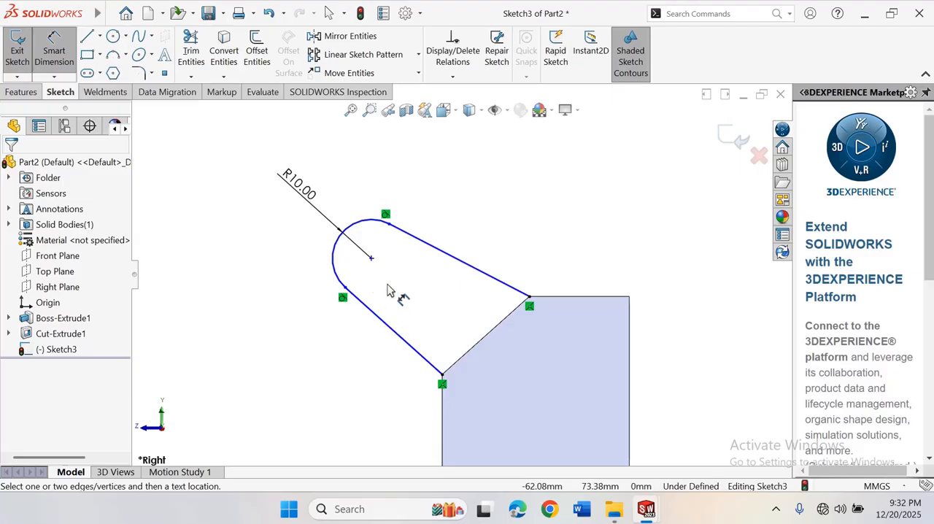
Dimension the length of the profile's lower slanted line to 30 mm
left_click(382, 327)
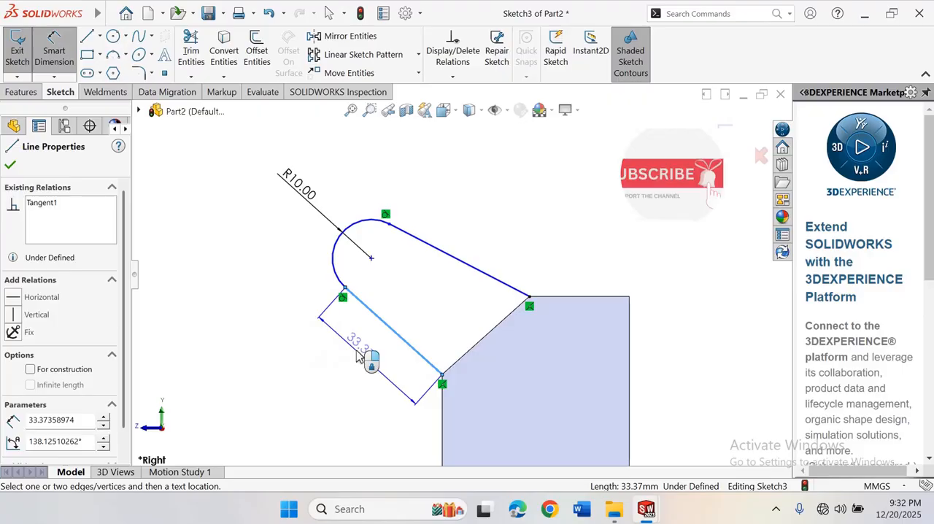
left_click(357, 354)
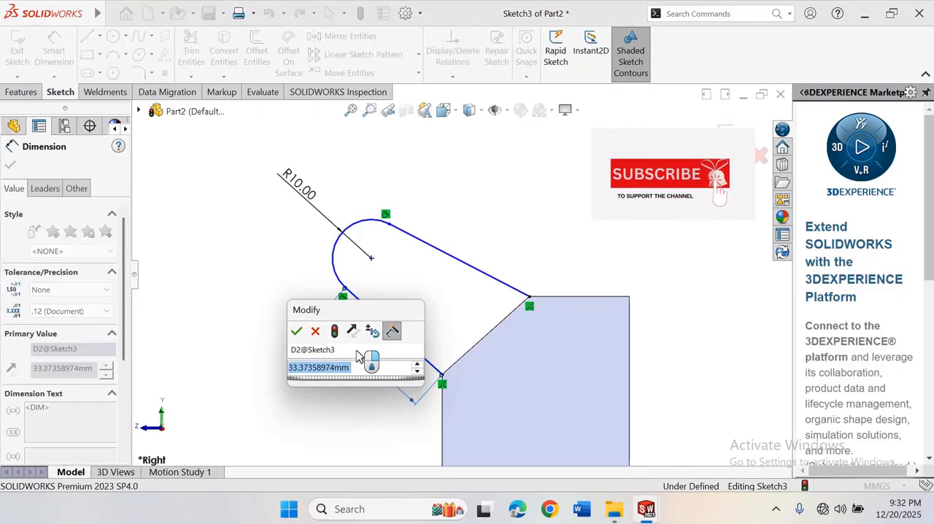
type("30")
key("Return")
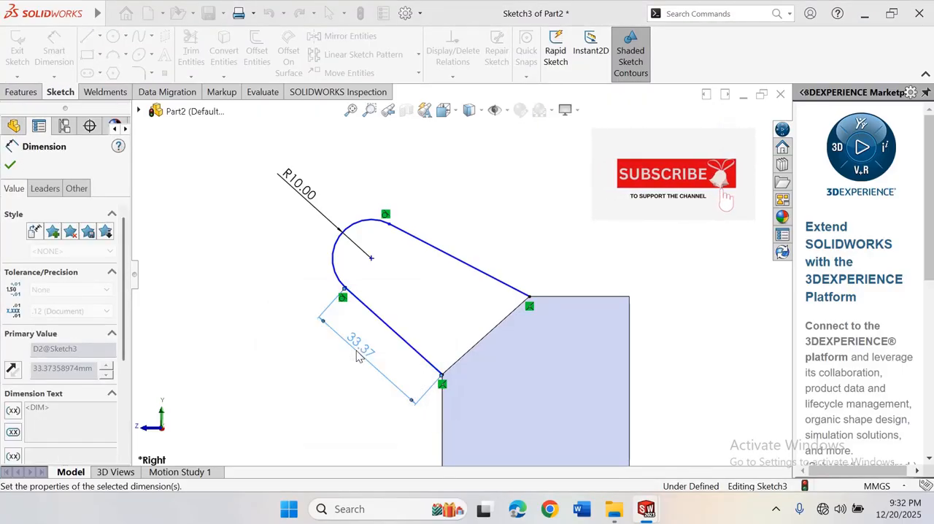
left_click(260, 265)
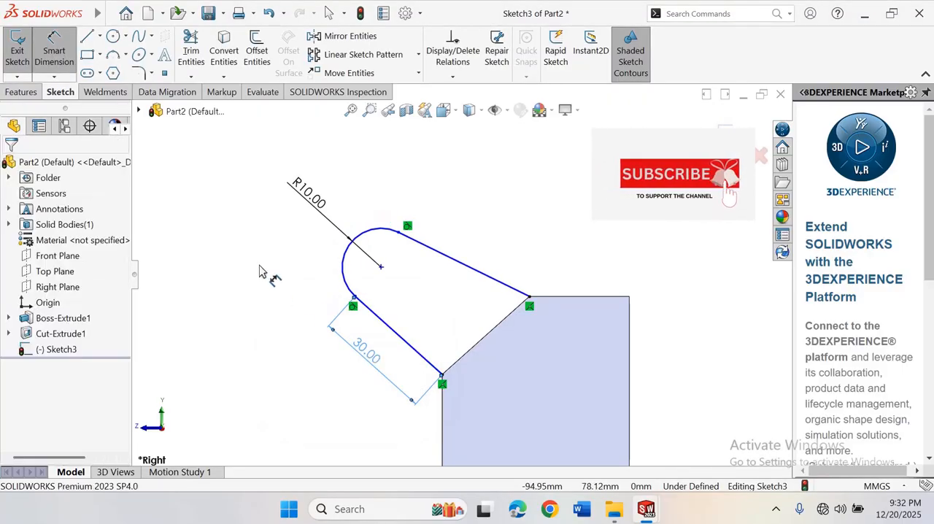
Dimension the angle between the profile's lower slanted line and the block's sloped edge to 95°
right_click(515, 214)
left_click(500, 209)
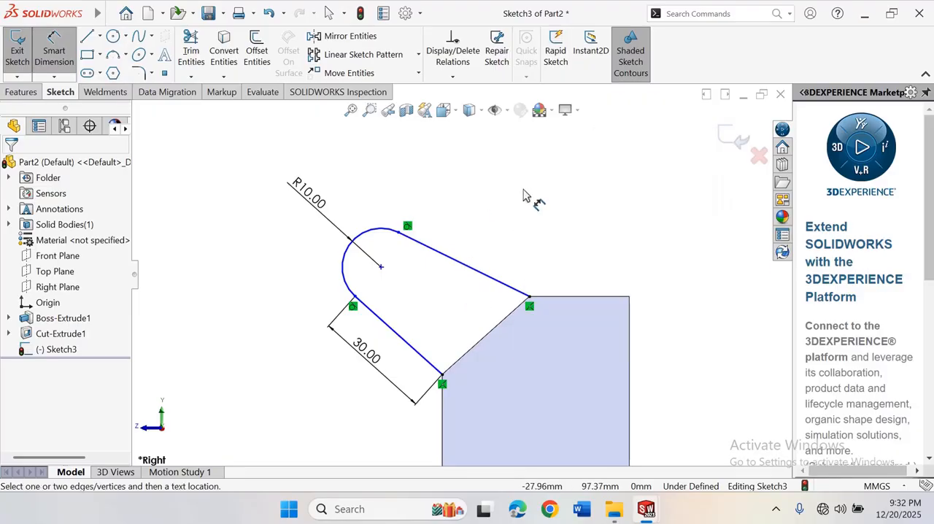
right_click(523, 195)
left_click(489, 235)
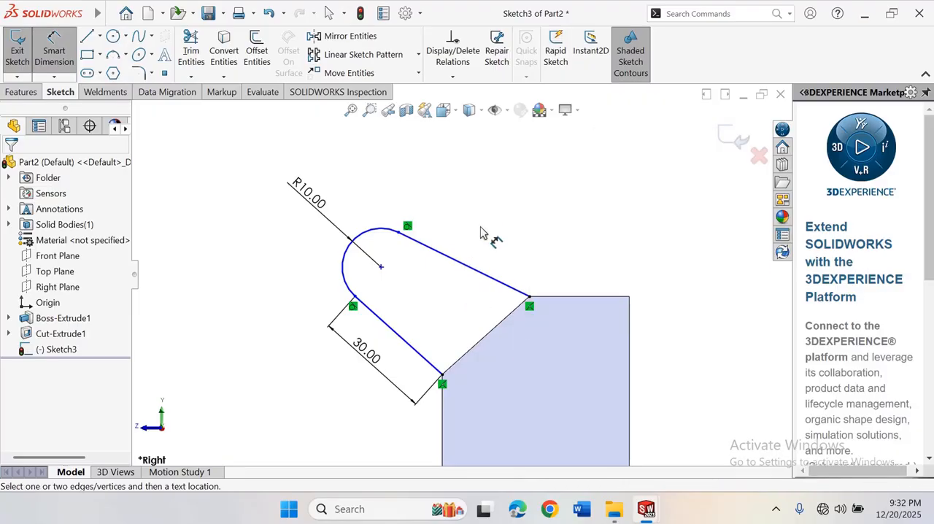
left_click(429, 365)
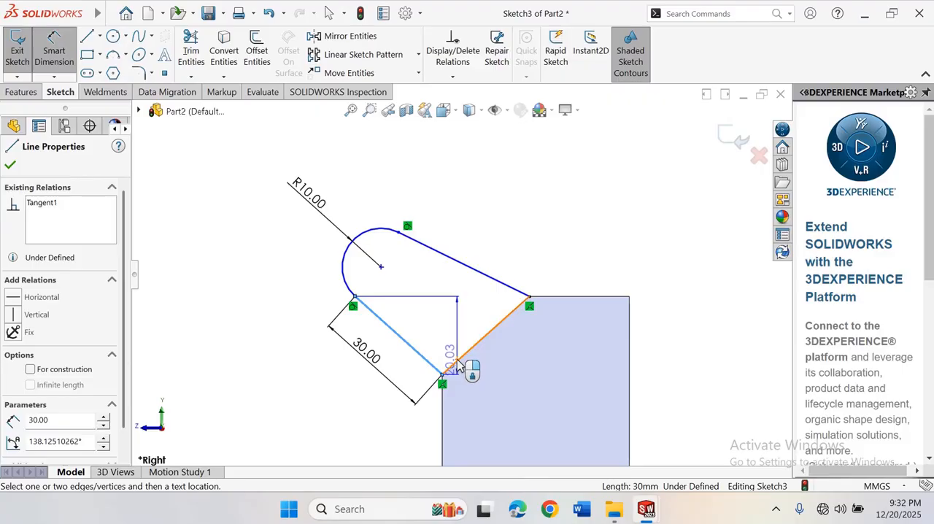
left_click(458, 364)
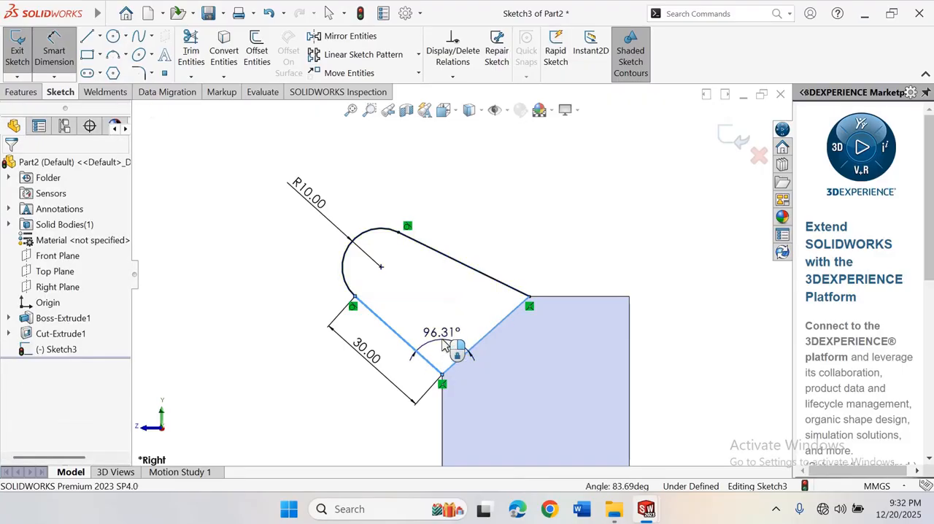
left_click(445, 345)
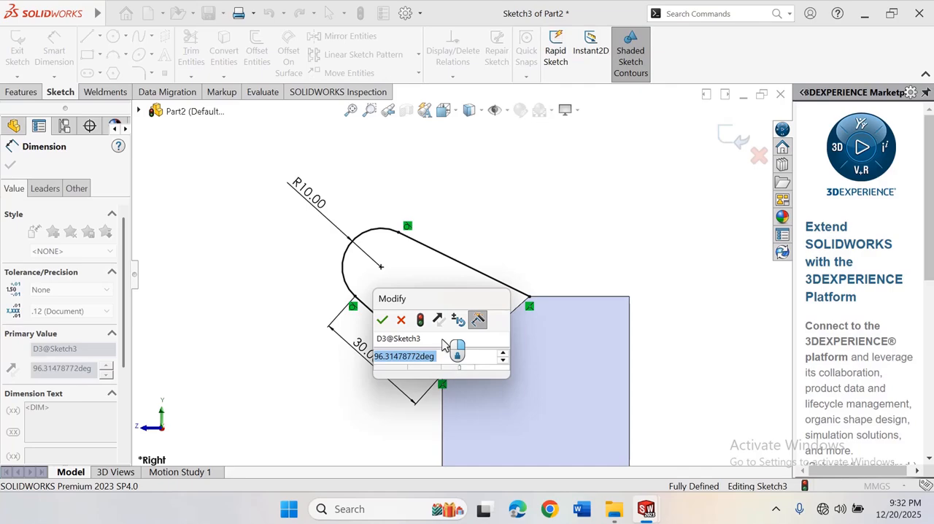
type("9")
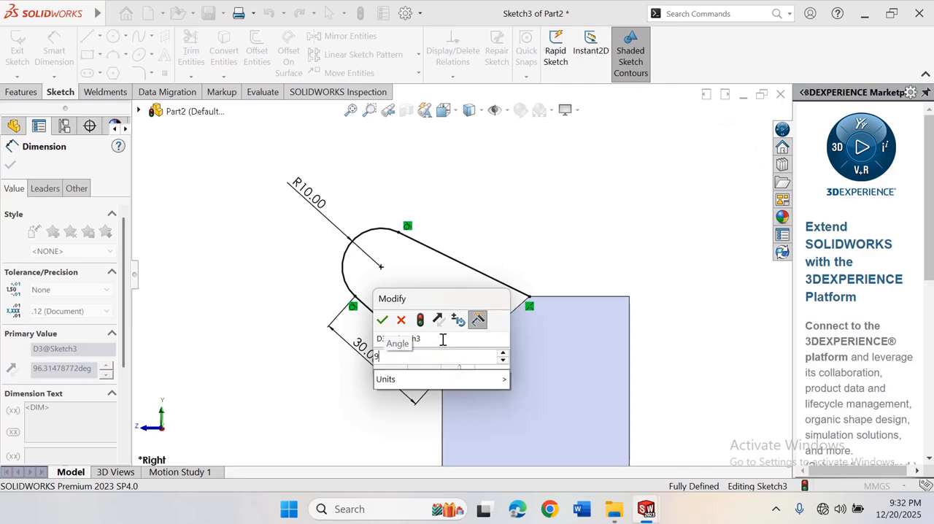
type("5")
key("Return")
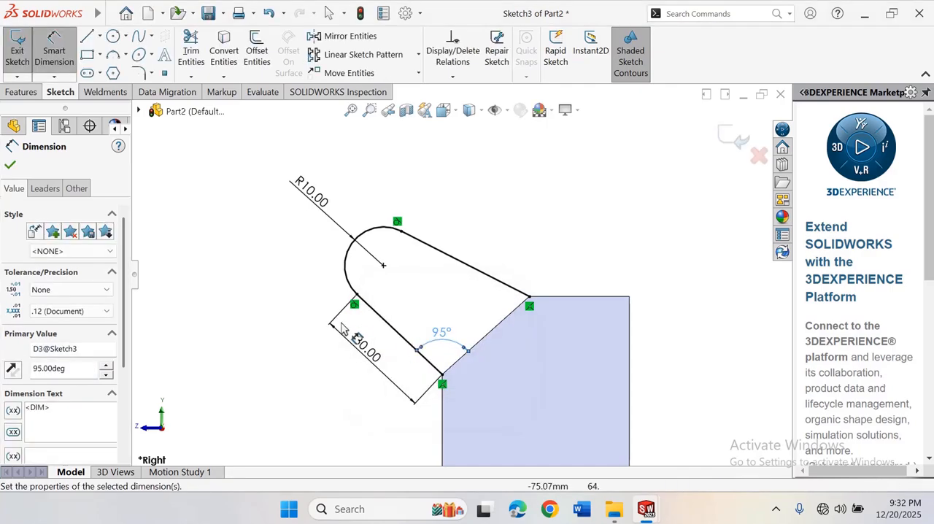
left_click(261, 273)
scroll(602, 246, "up", 3)
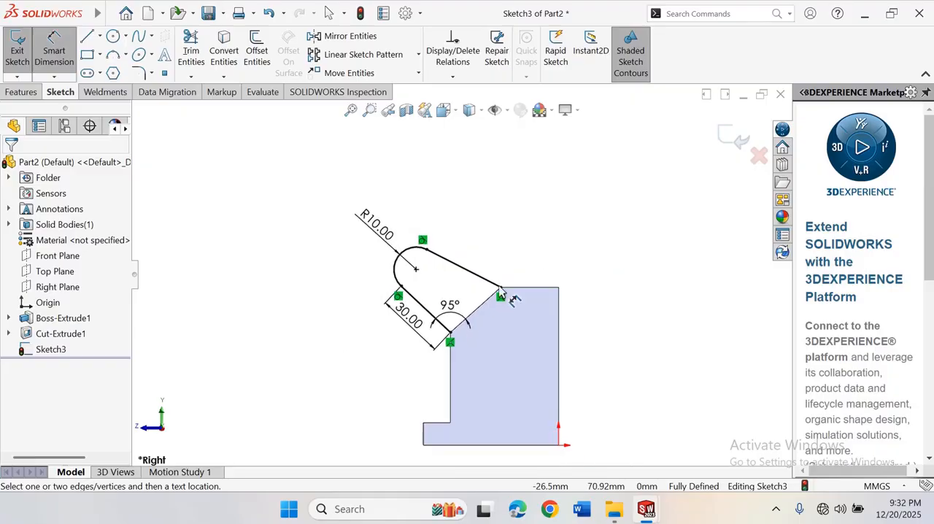
scroll(499, 289, "down", 3)
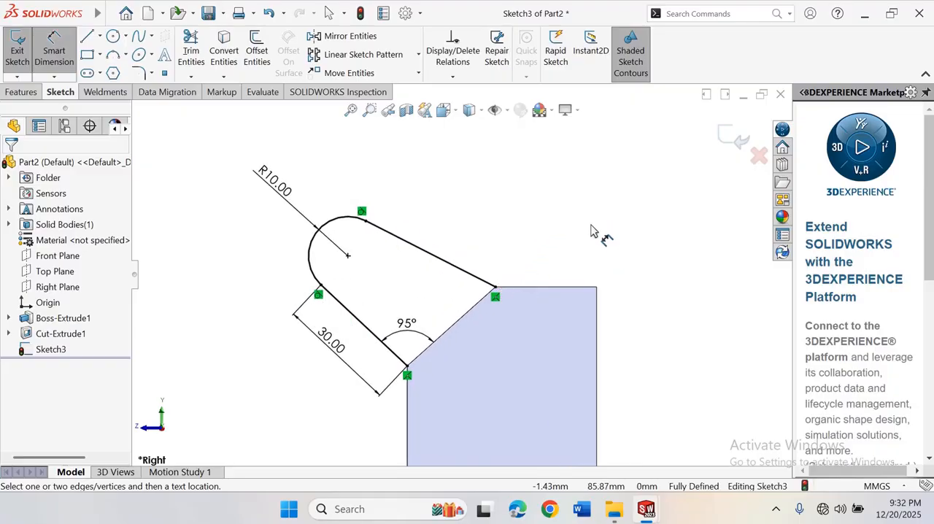
right_click(593, 230)
left_click(647, 269)
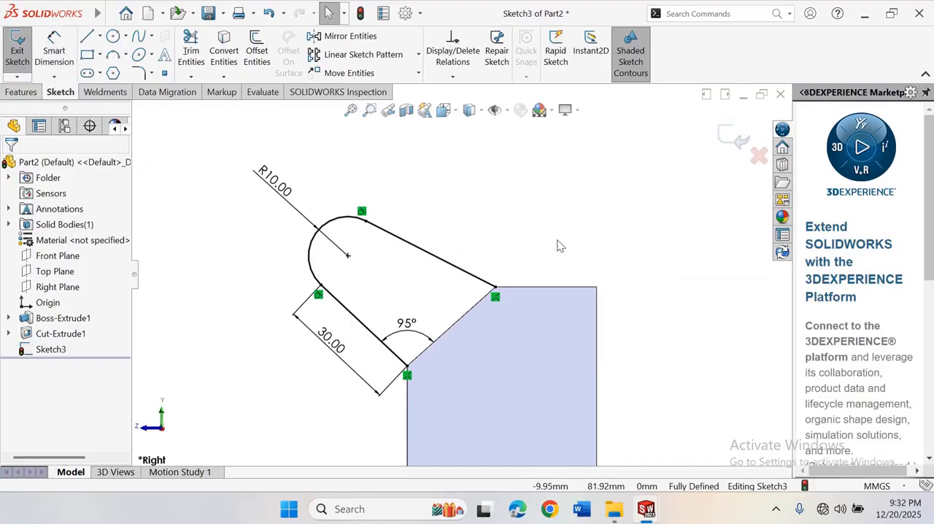
Close the arm profile with a line along the sloped edge from its lower corner to its upper corner
scroll(490, 260, "up", 3)
scroll(496, 277, "down", 2)
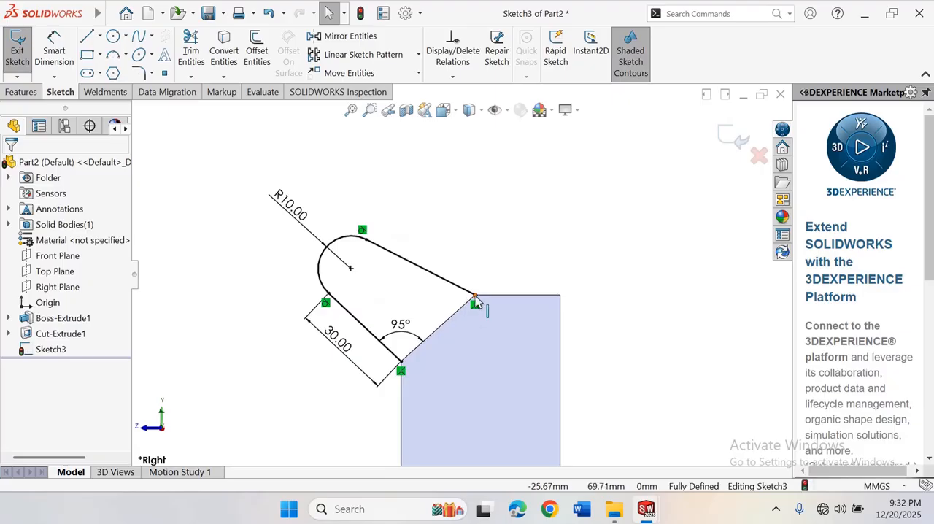
left_click(100, 37)
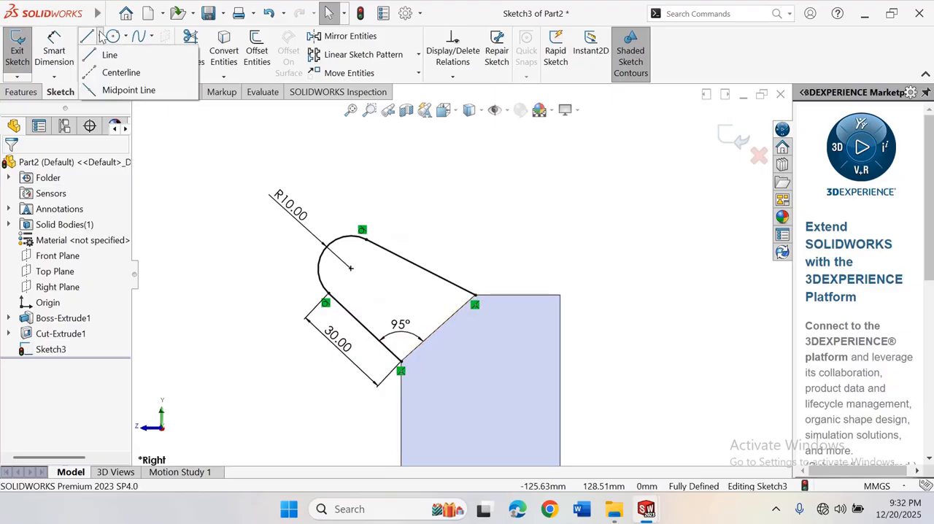
left_click(104, 55)
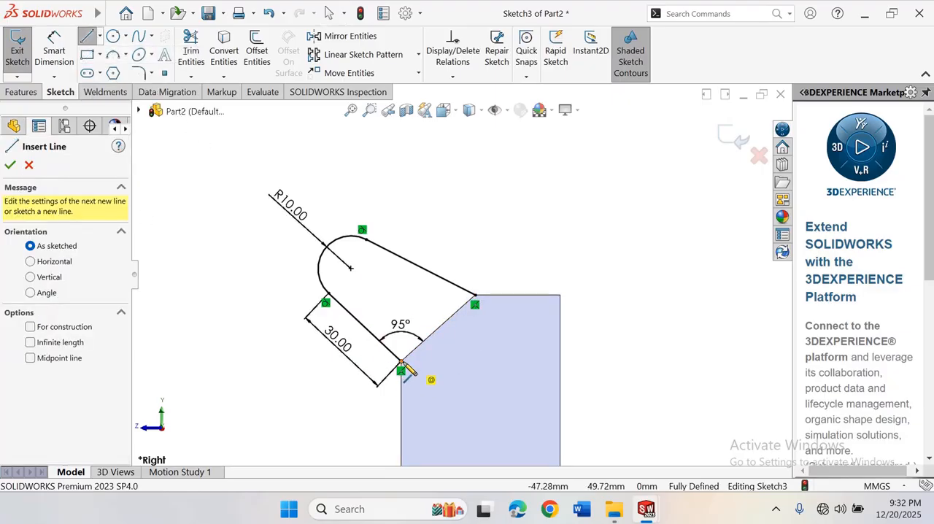
left_click(401, 363)
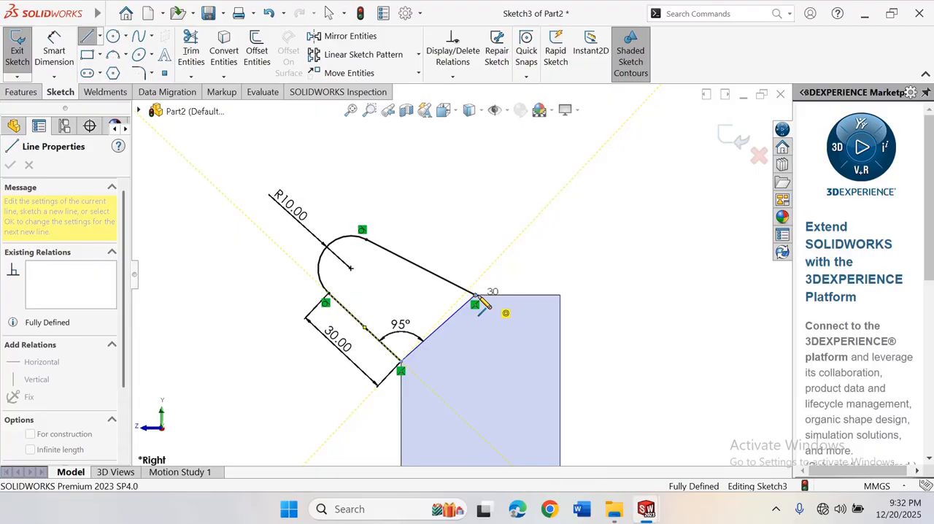
left_click(474, 299)
right_click(477, 298)
left_click(502, 305)
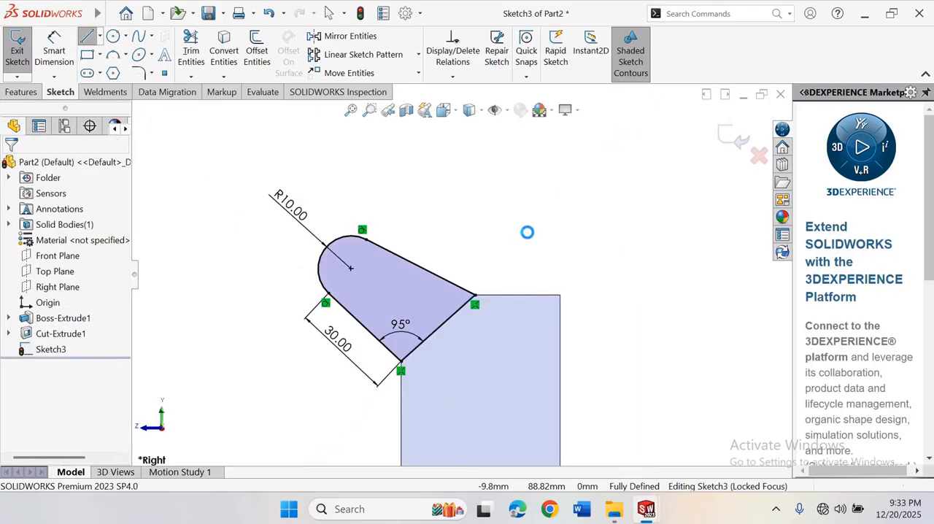
Rotate the model into a 3D view to examine how the closed arm profile sits on the block's sloped face
scroll(527, 232, "up", 4)
scroll(485, 234, "down", 2)
scroll(523, 215, "up", 2)
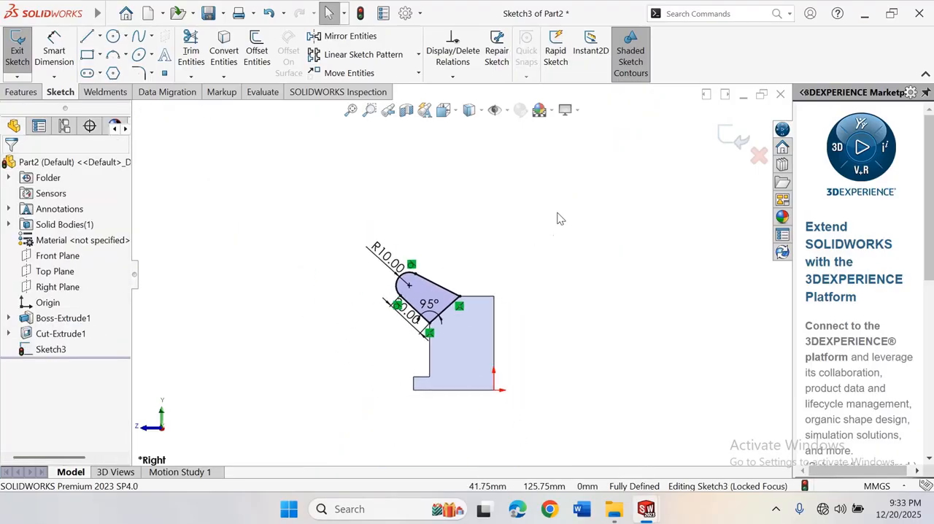
right_click(568, 191)
mouse_move(619, 223)
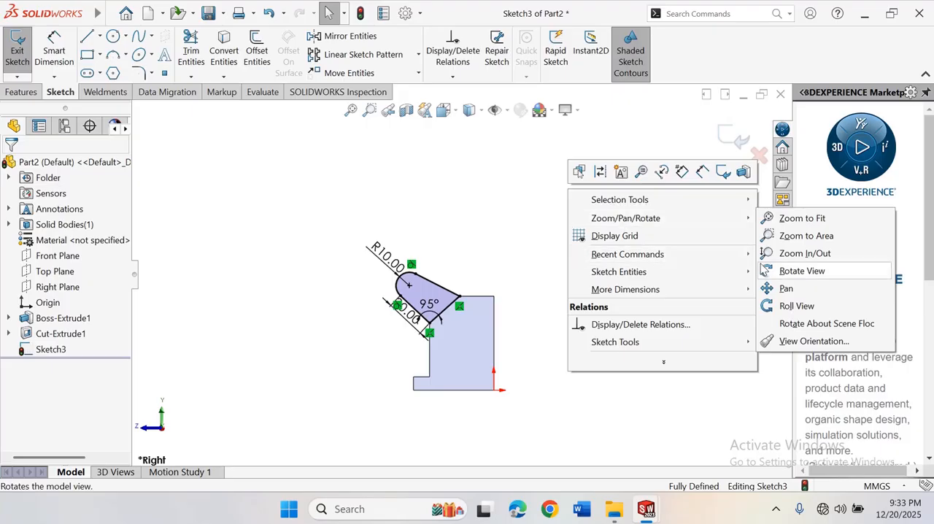
left_click(801, 270)
mouse_move(722, 271)
left_mouse_down()
mouse_move(628, 271)
mouse_move(562, 203)
left_mouse_up()
right_click(562, 203)
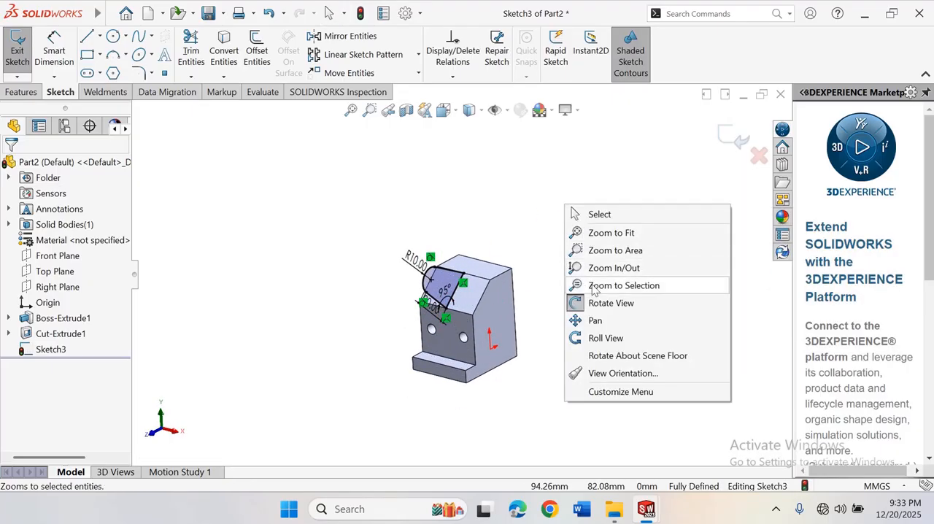
left_click(602, 304)
scroll(481, 258, "down", 2)
scroll(462, 283, "up", 2)
scroll(460, 324, "down", 2)
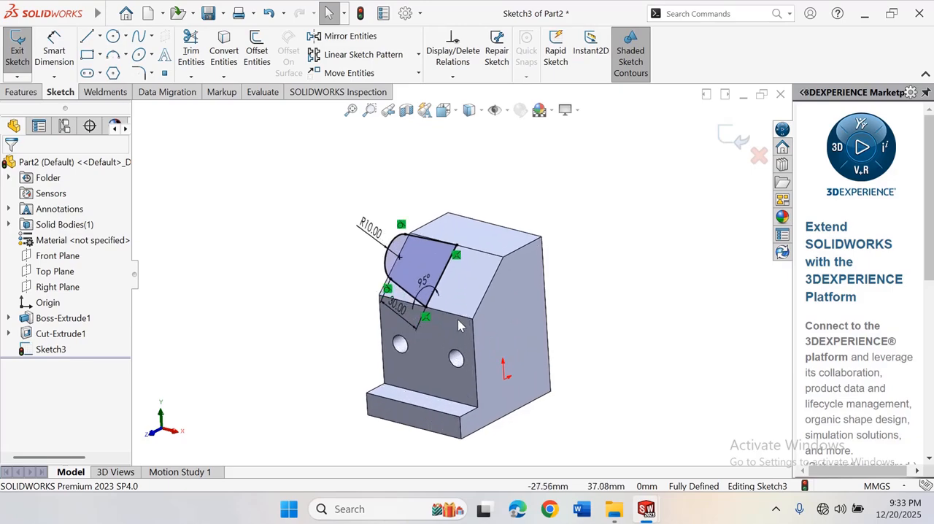
Extrude the closed arm profile 15 mm with the Mid Plane end condition, merged with the block
left_click(22, 92)
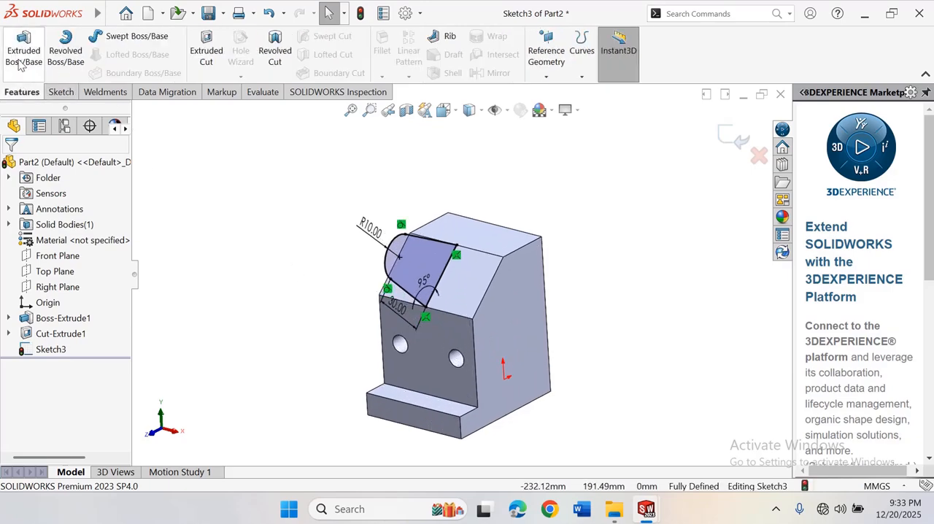
left_click(22, 64)
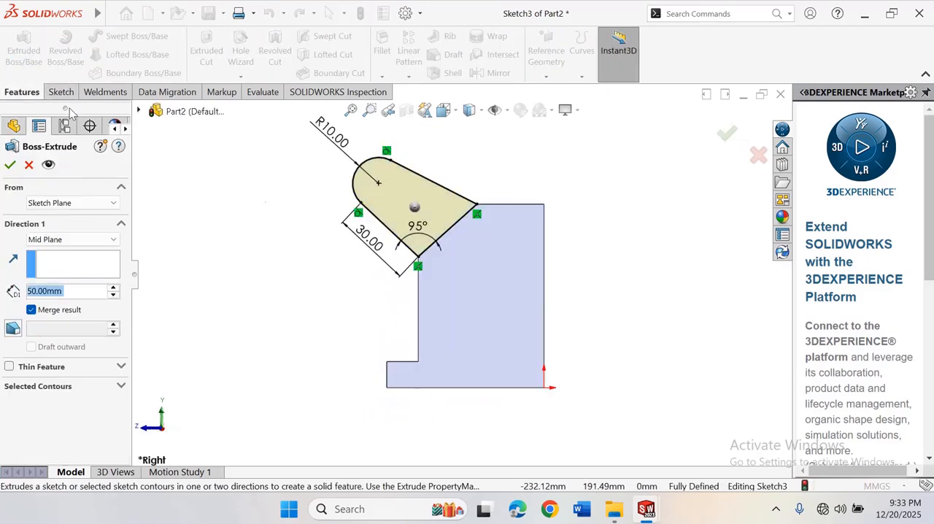
right_click(632, 124)
mouse_move(700, 204)
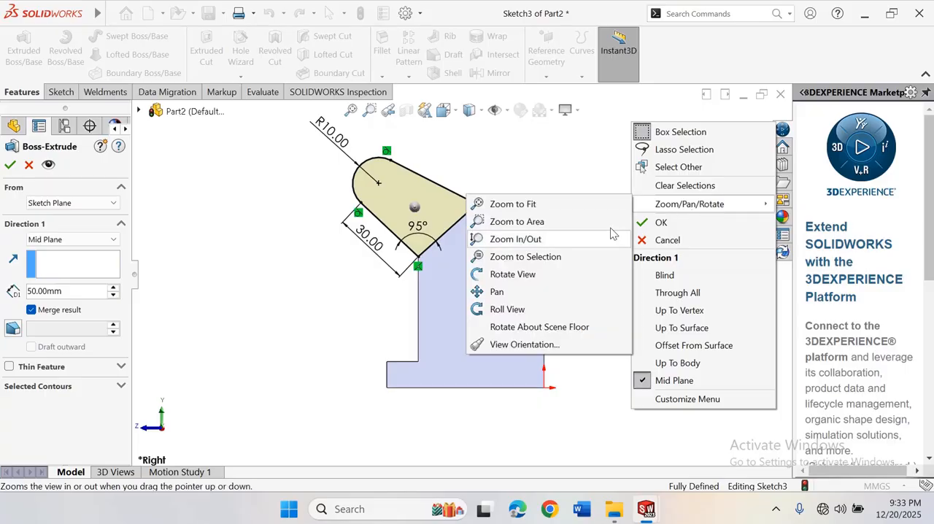
left_click(512, 274)
left_click_drag(512, 273, 596, 214)
right_click(596, 215)
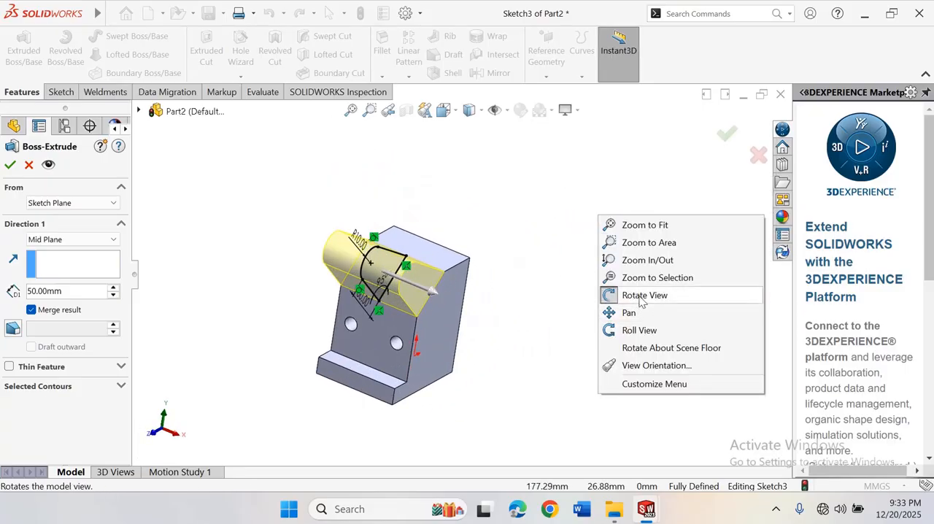
left_click(641, 299)
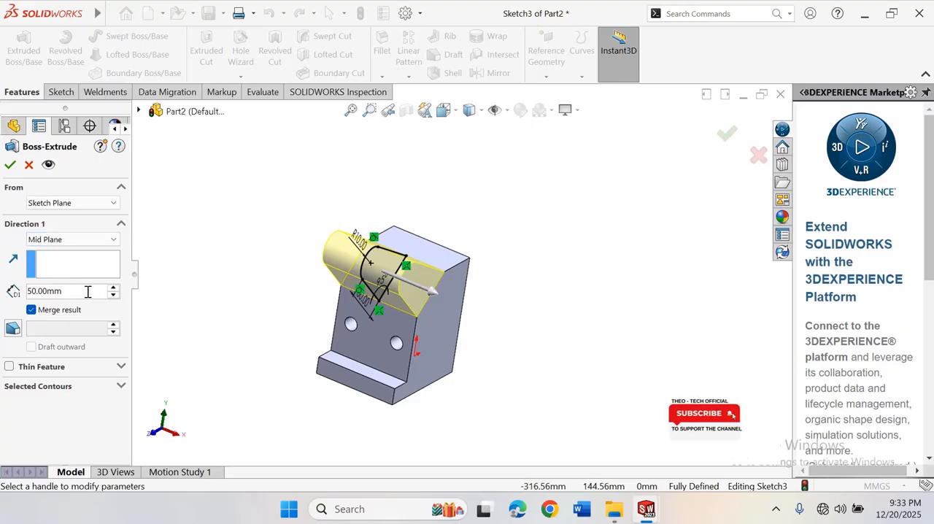
left_click_drag(77, 291, 26, 291)
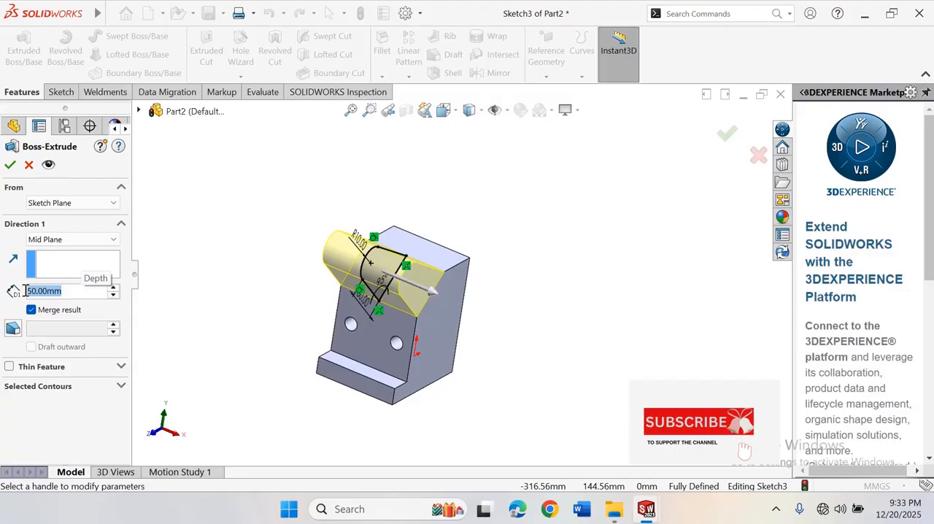
type("1")
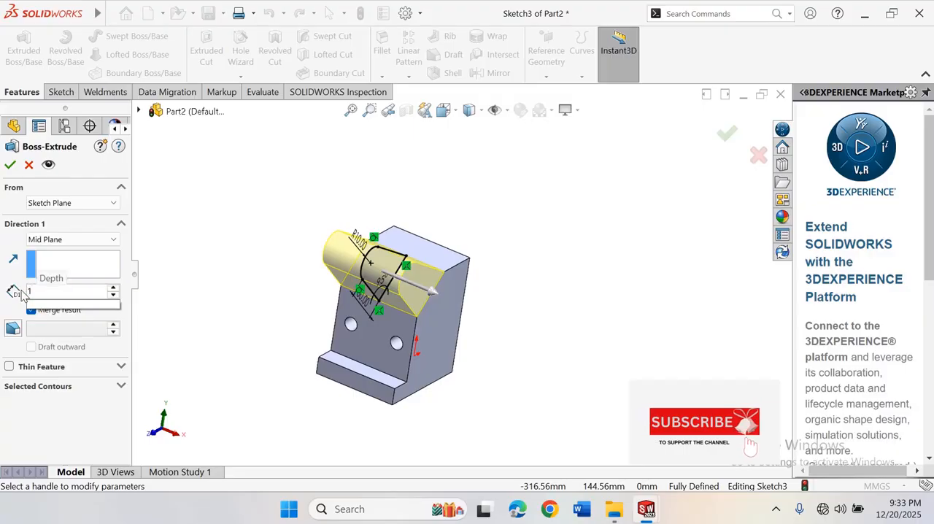
type("5")
key("Return")
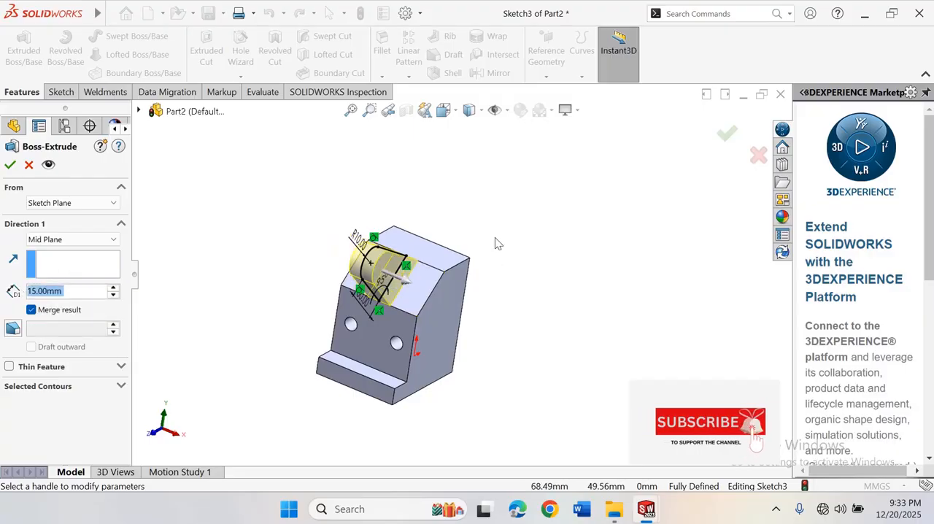
scroll(496, 243, "down", 1)
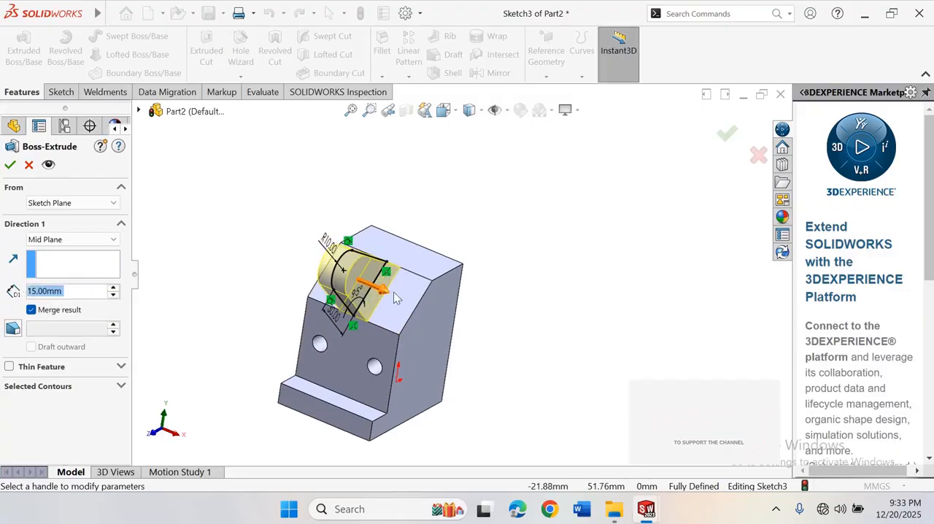
left_click(9, 166)
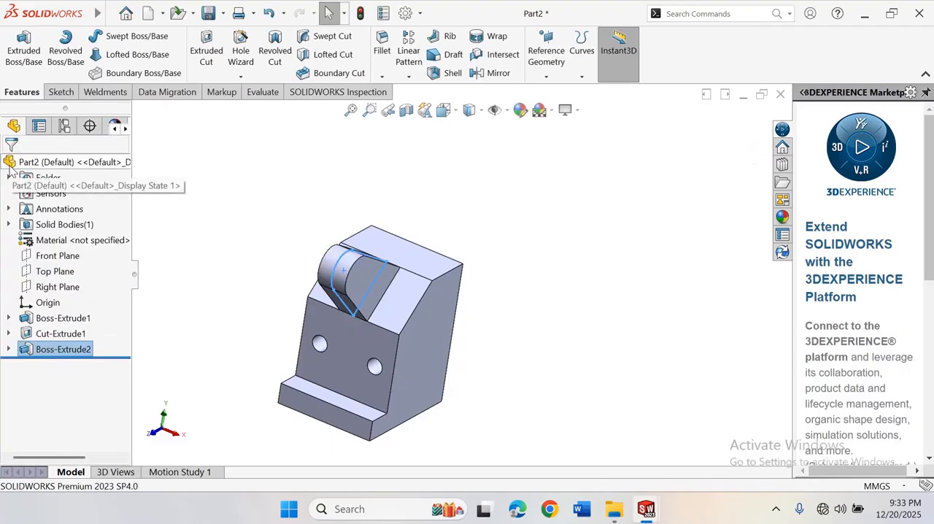
left_click(557, 212)
Sketch a circle of about 4.15 mm radius on the arm's flat side face, concentric with its rounded end
scroll(470, 258, "up", 4)
scroll(417, 278, "down", 4)
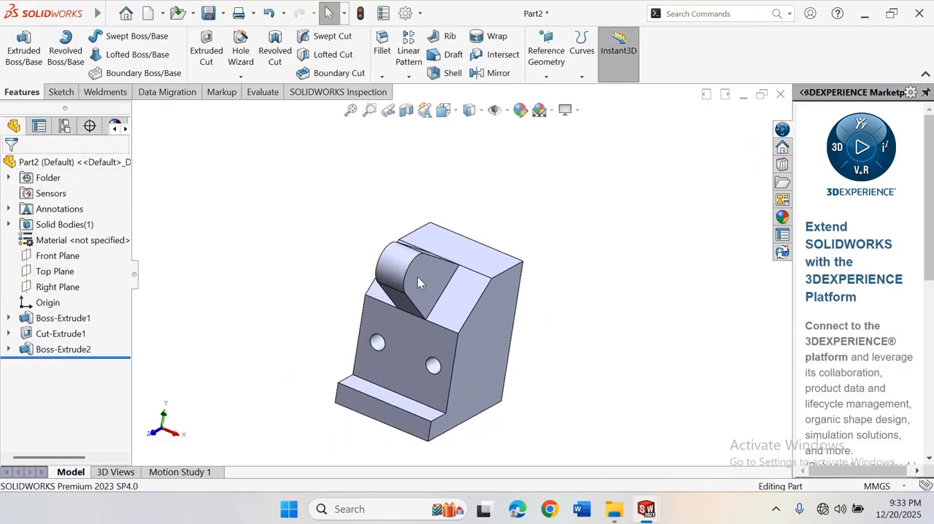
left_click(423, 283)
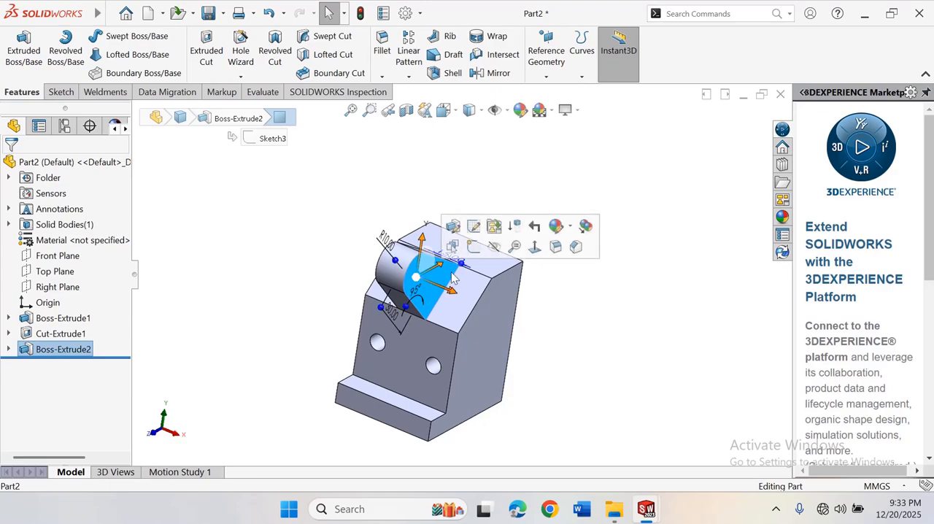
left_click(533, 249)
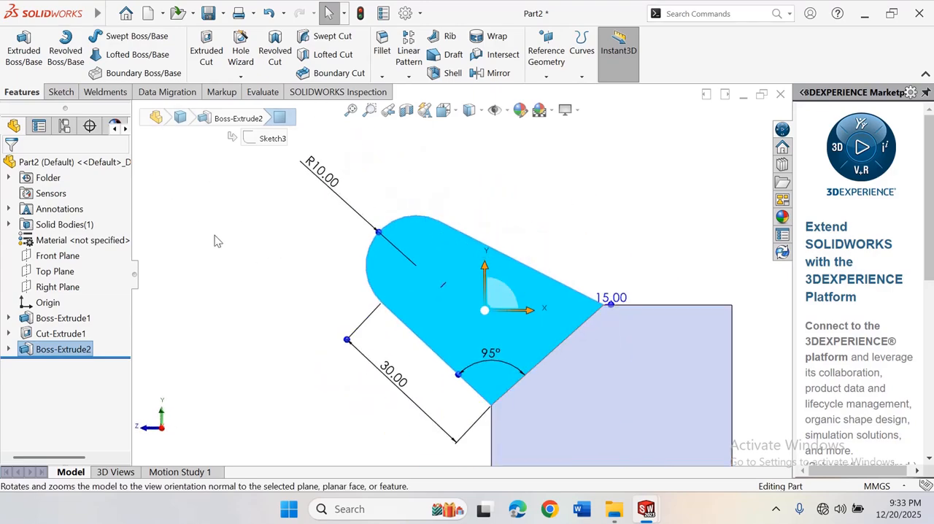
right_click_drag(215, 241, 221, 237)
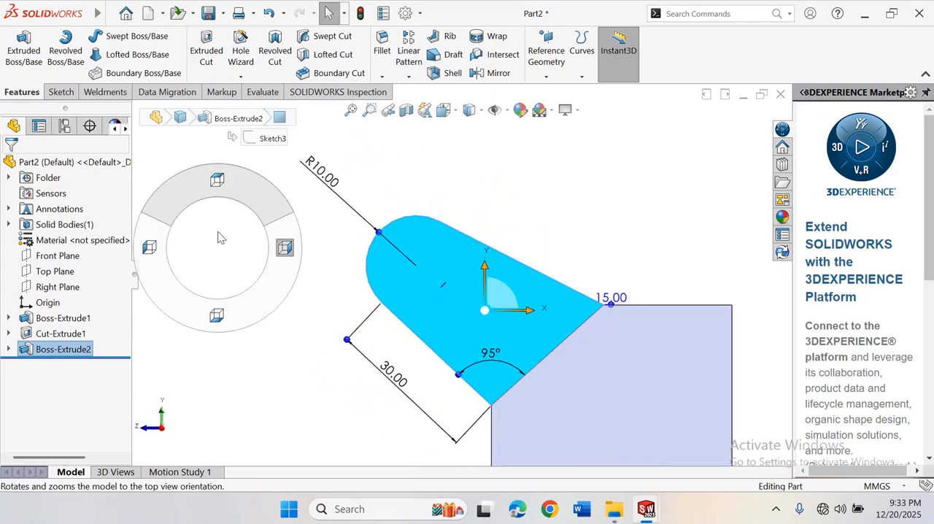
left_click(61, 93)
left_click(113, 37)
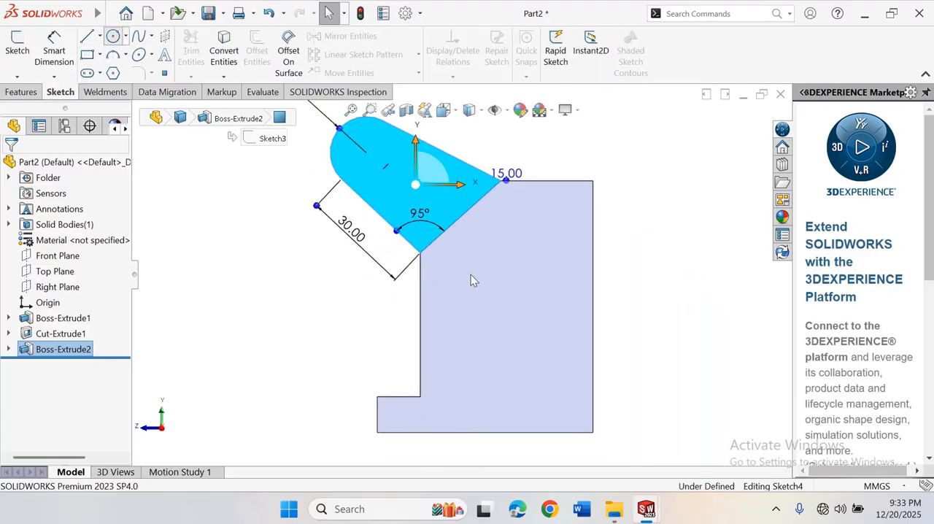
scroll(415, 204, "down", 3)
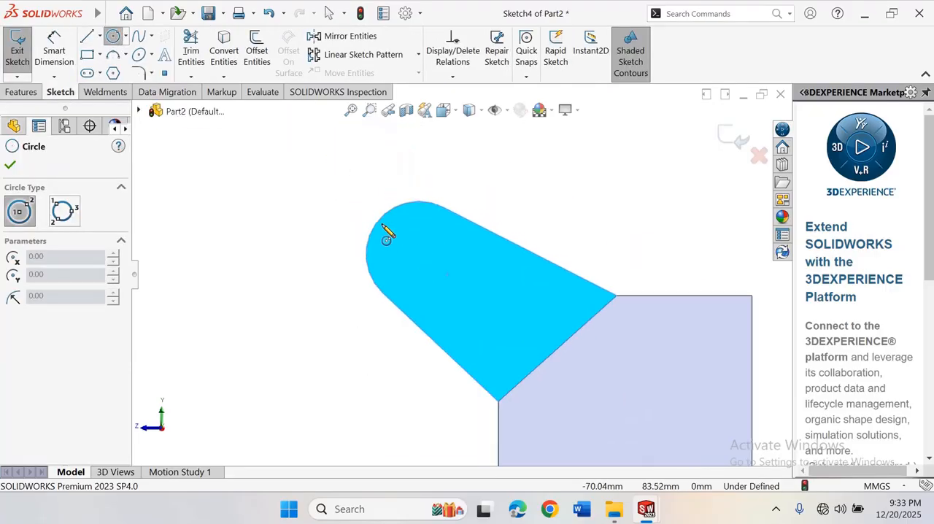
left_click(418, 255)
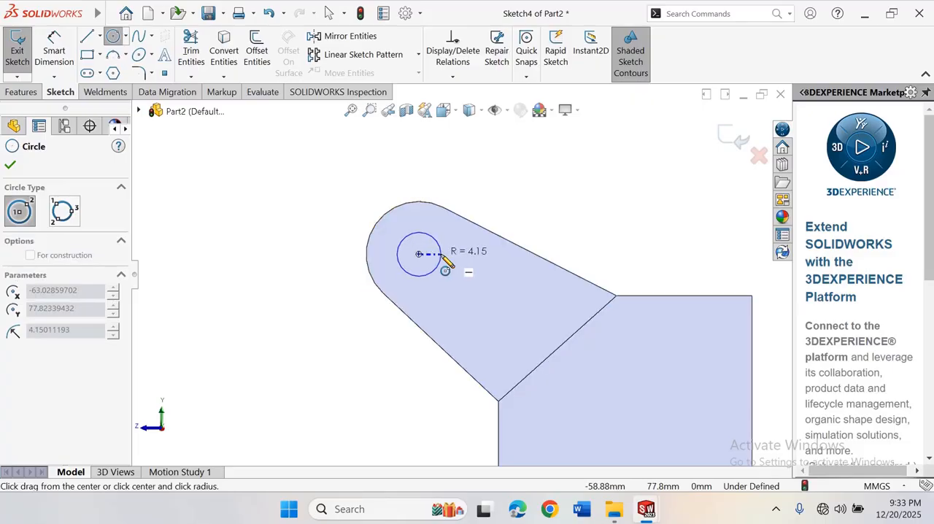
left_click(441, 265)
right_click(451, 264)
left_click(475, 264)
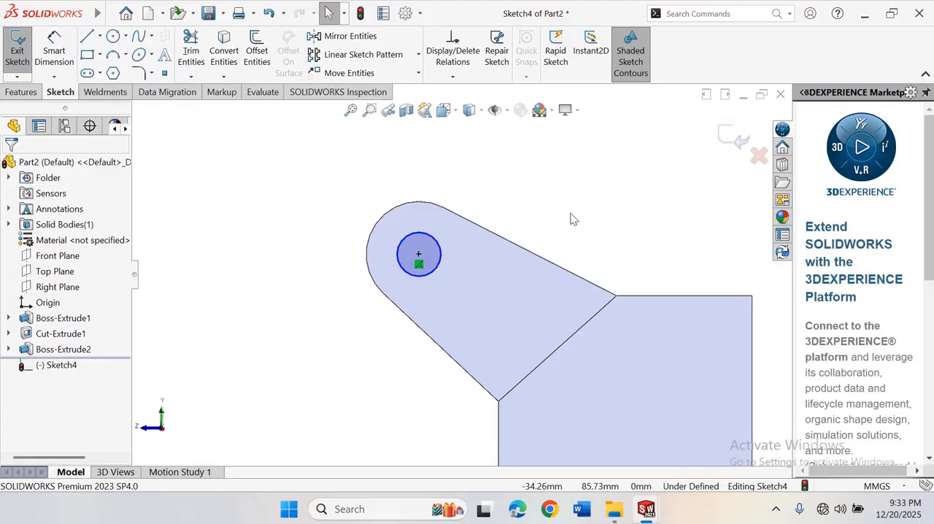
Dimension the circle's diameter to 8 mm
right_click_drag(571, 213, 575, 166)
left_click(435, 247)
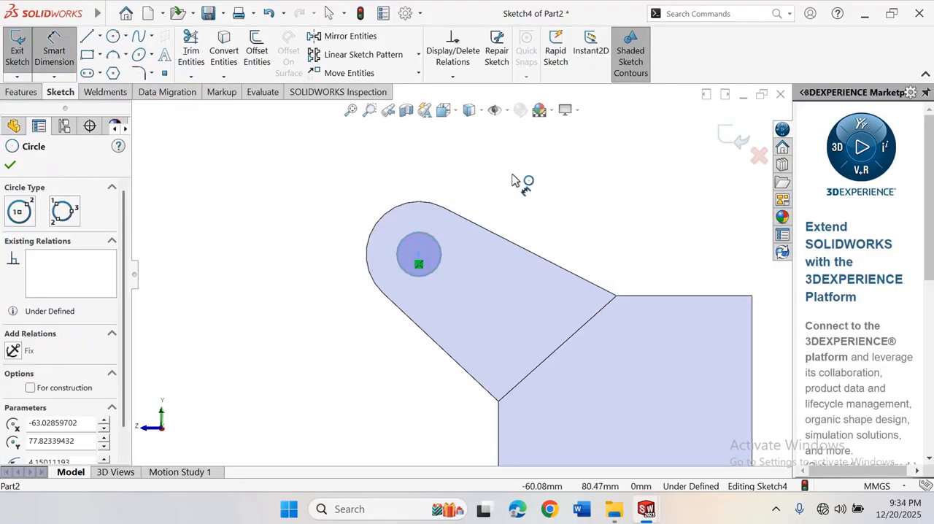
left_click(517, 178)
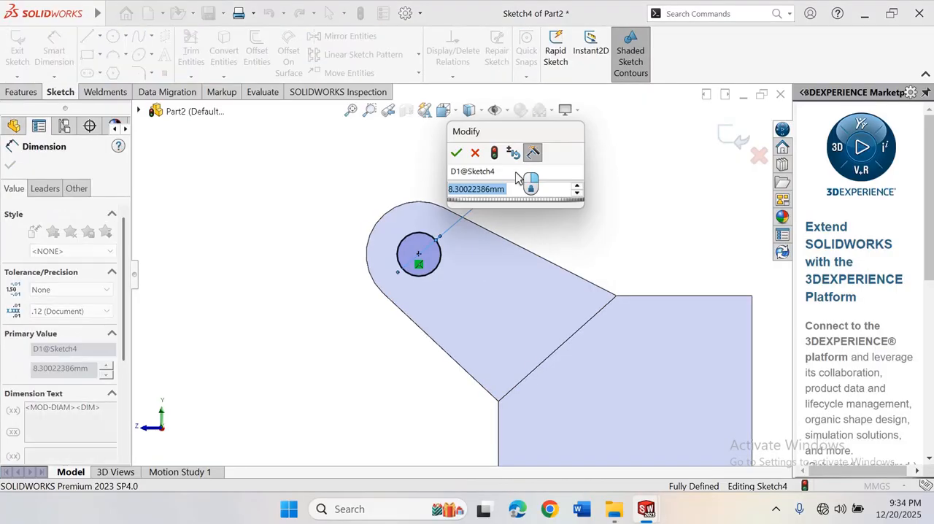
type("8")
key("Return")
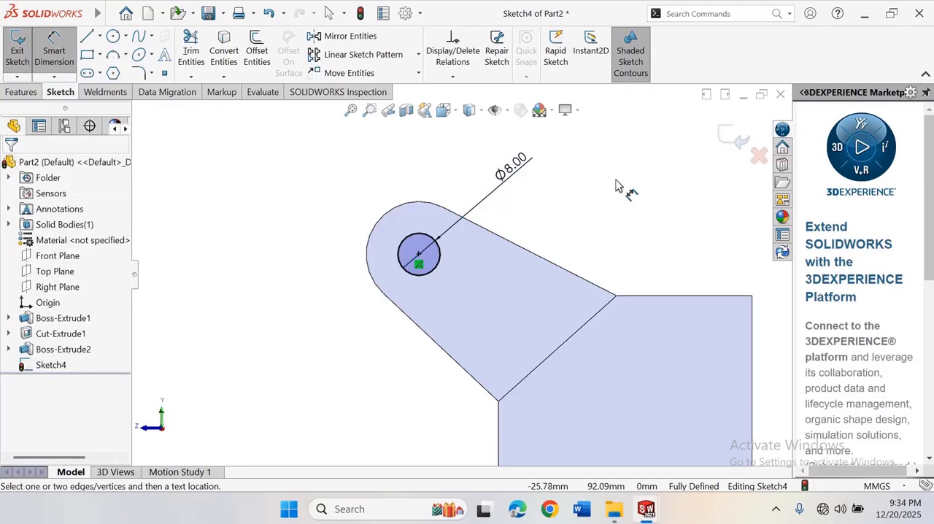
right_click(615, 150)
left_click(646, 223)
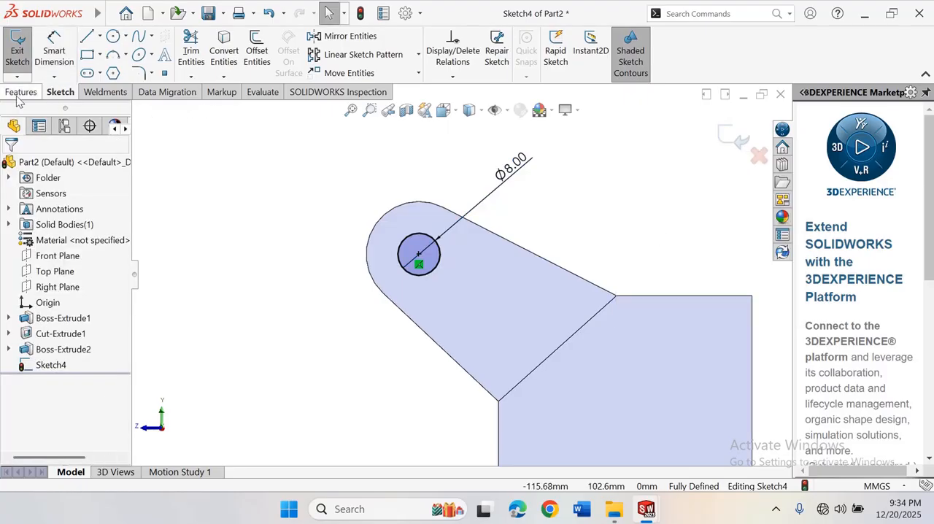
Cut the 8 mm circle through the arm as an Extruded Cut with the Through All end condition
left_click(21, 92)
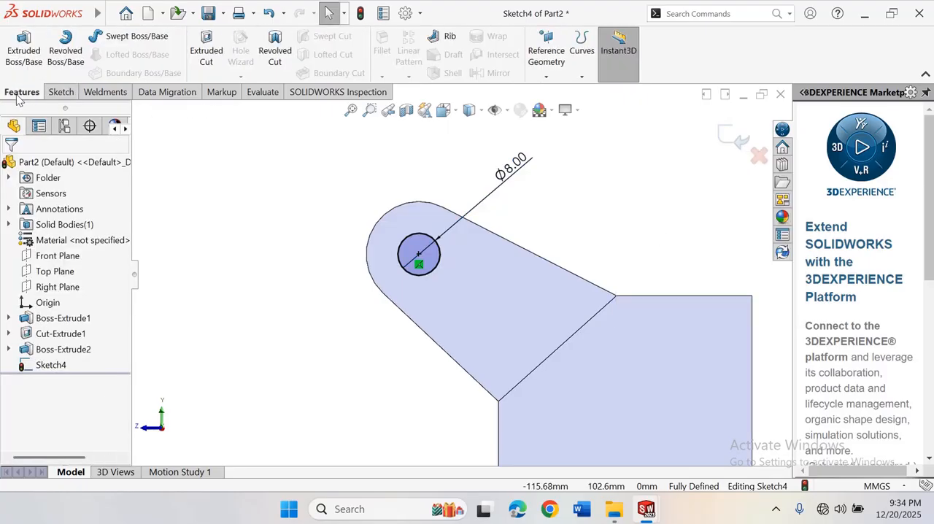
left_click(204, 57)
right_click(174, 179)
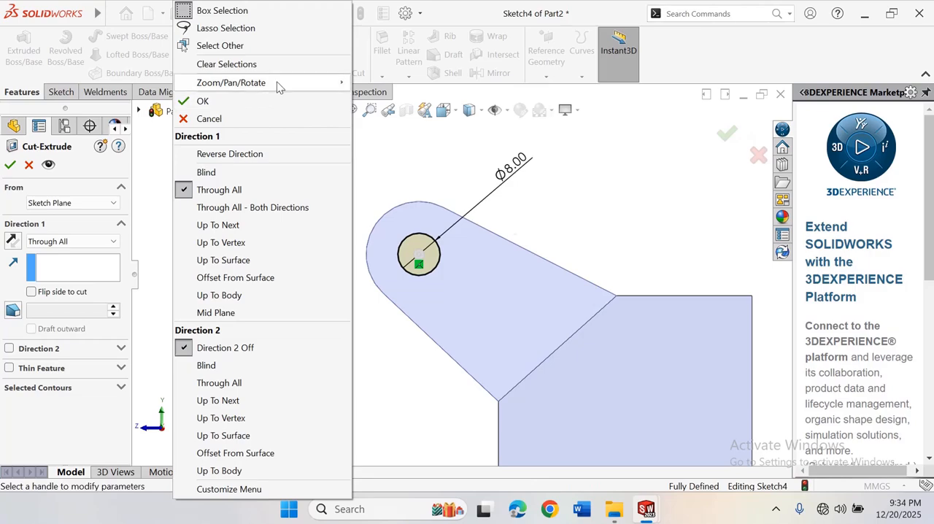
mouse_move(278, 85)
left_click(396, 152)
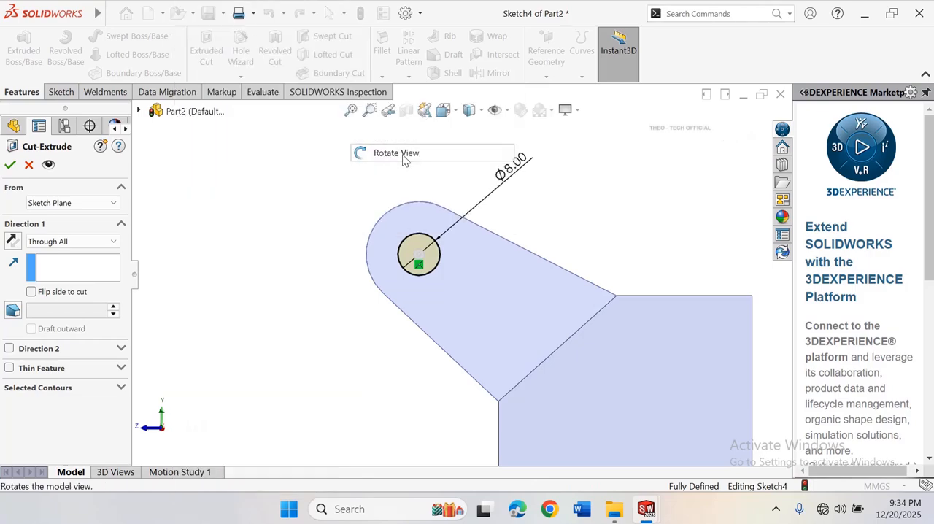
left_click_drag(448, 182, 505, 223)
key("f")
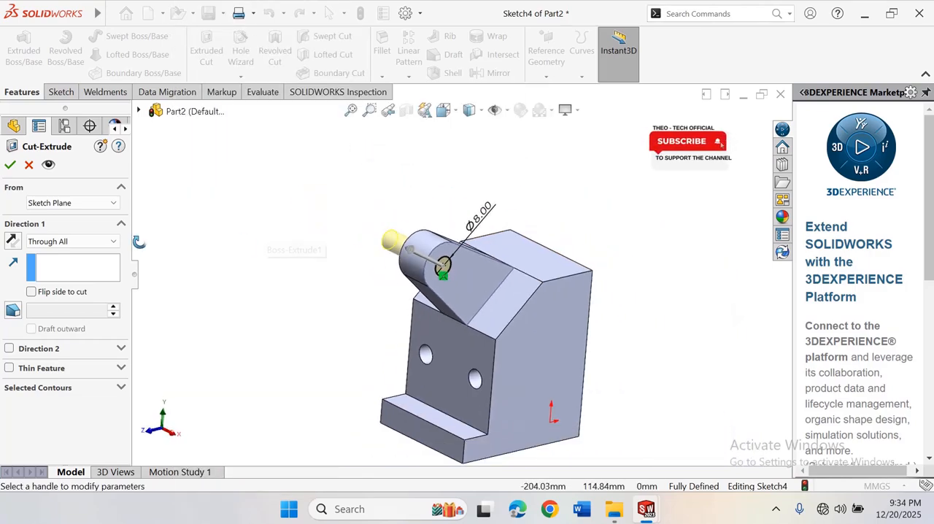
left_click(100, 246)
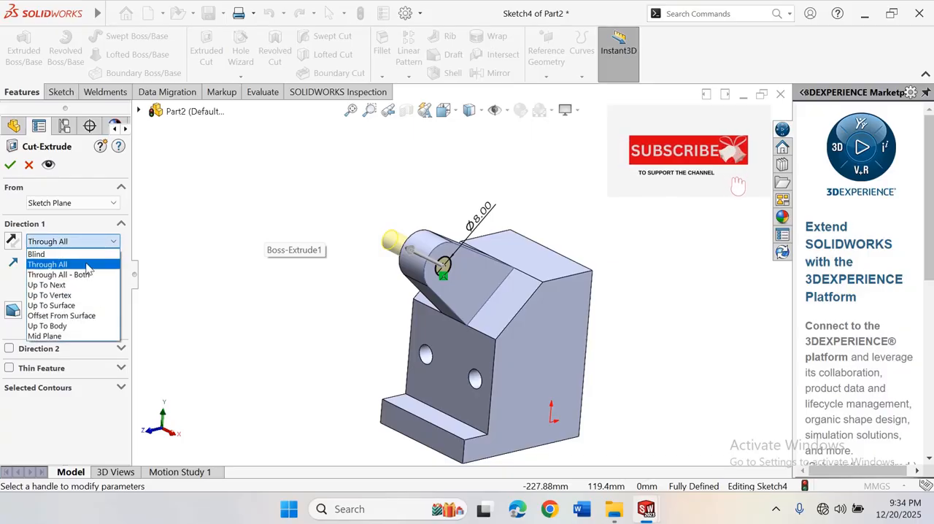
left_click(86, 264)
key("Return")
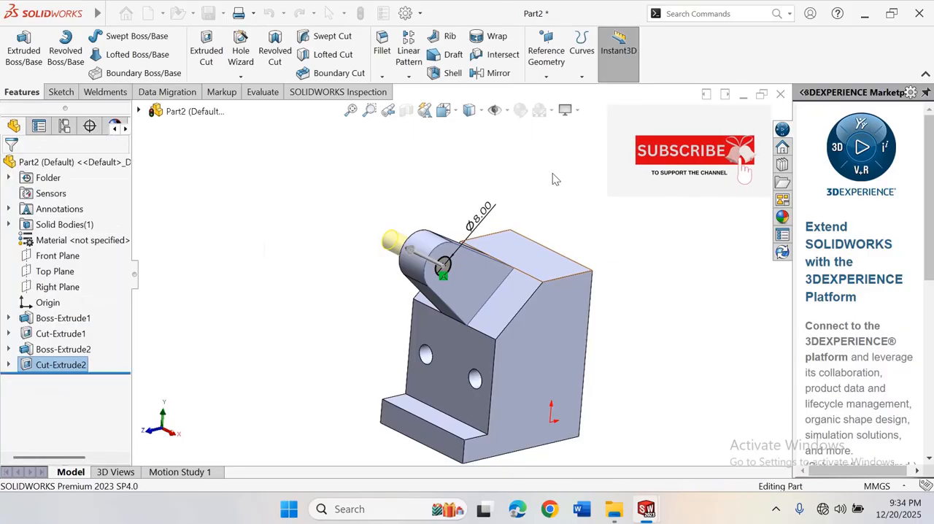
Rotate the model to examine the arm with its new hole and the block's front and back from several angles
scroll(543, 252, "down", 3)
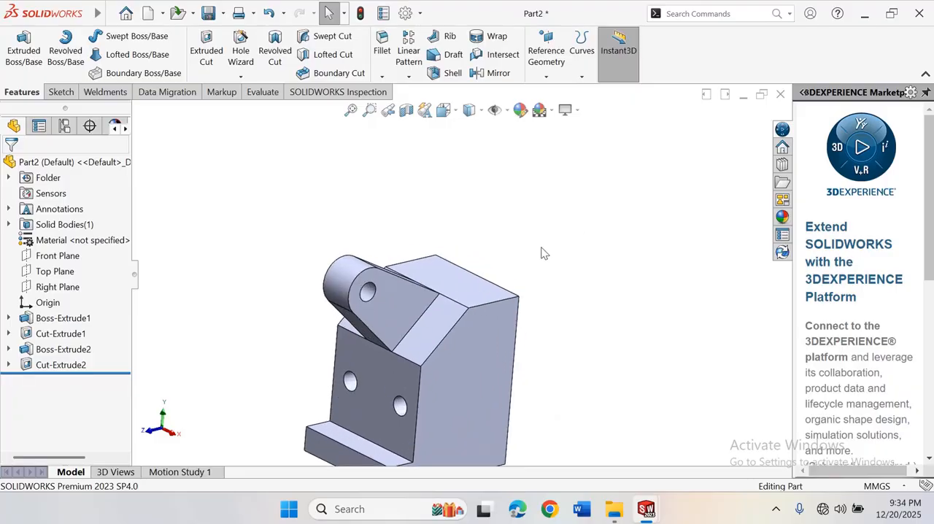
scroll(566, 232, "up", 2)
scroll(481, 295, "down", 2)
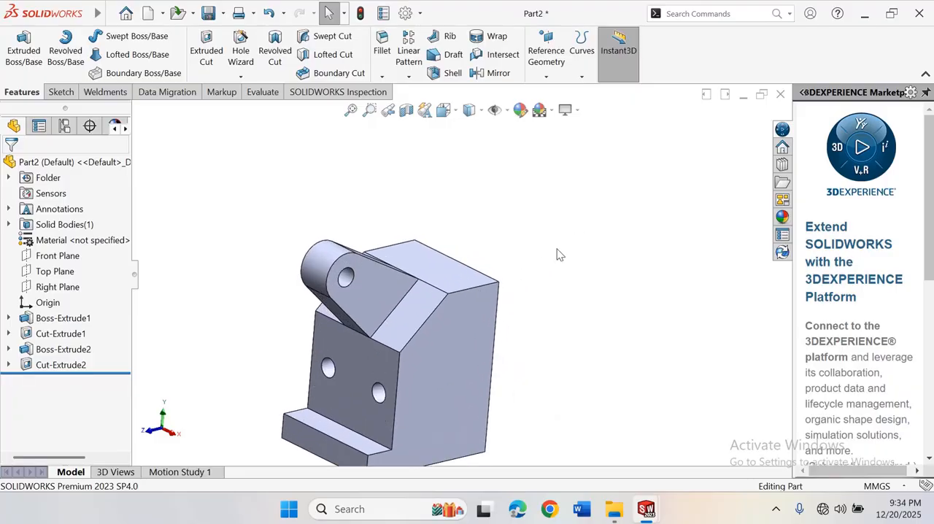
scroll(498, 286, "up", 2)
scroll(493, 293, "down", 1)
right_click(547, 194)
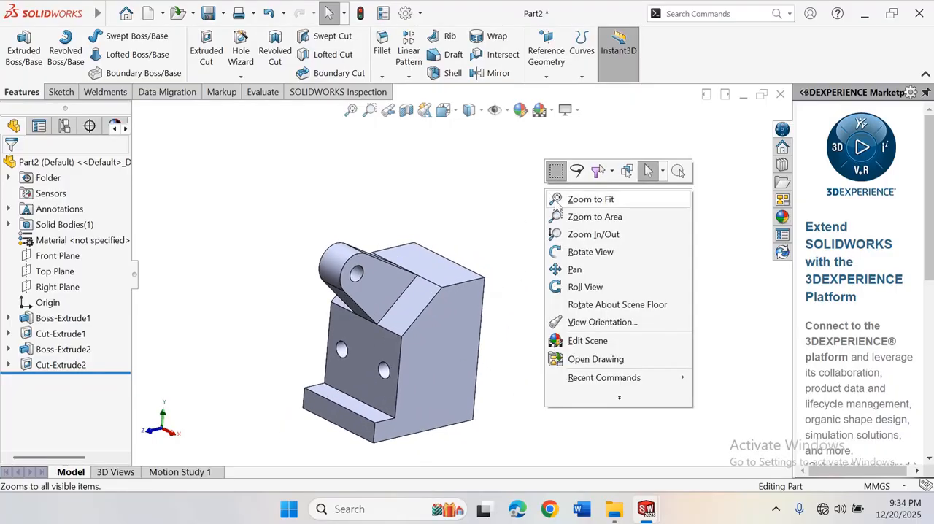
left_click(580, 252)
left_click_drag(569, 235, 526, 227)
right_click(547, 172)
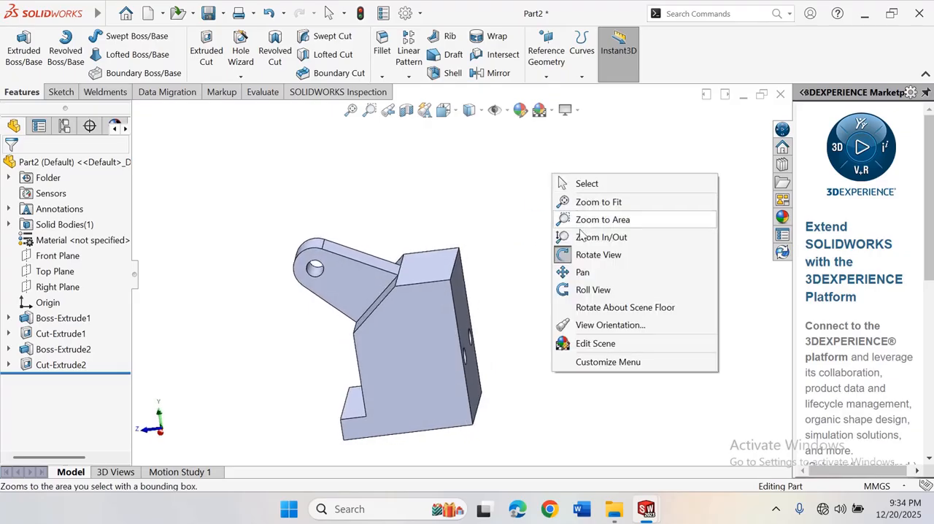
left_click(587, 254)
scroll(458, 301, "up", 2)
scroll(458, 300, "down", 3)
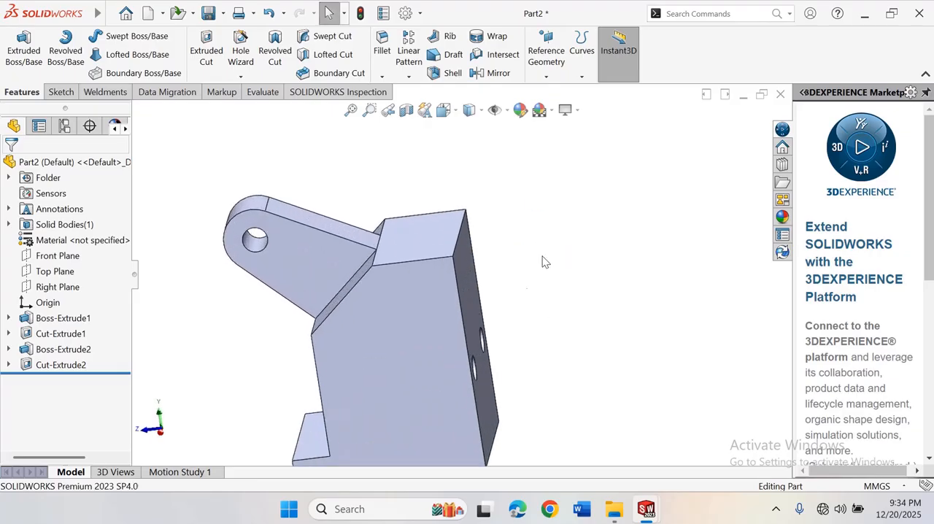
scroll(472, 306, "up", 3)
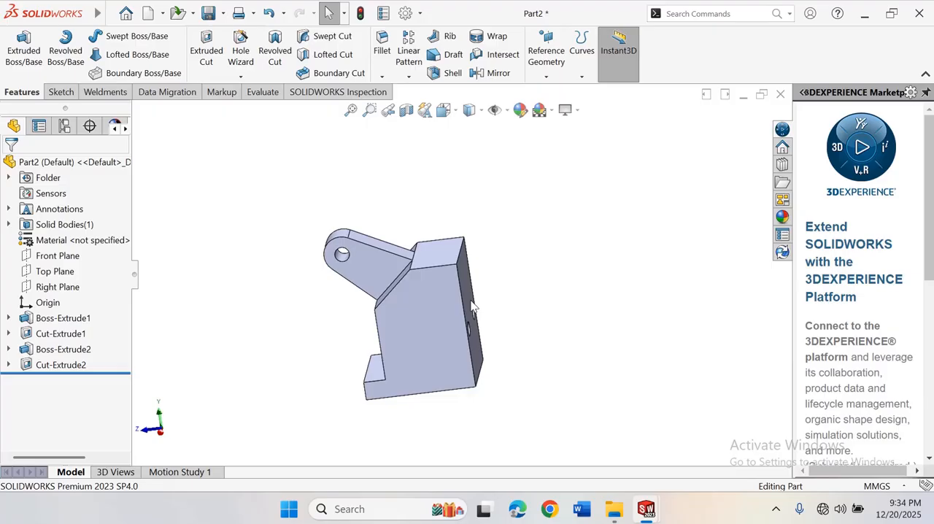
right_click(588, 207)
left_click(599, 261)
left_click_drag(588, 255, 613, 270)
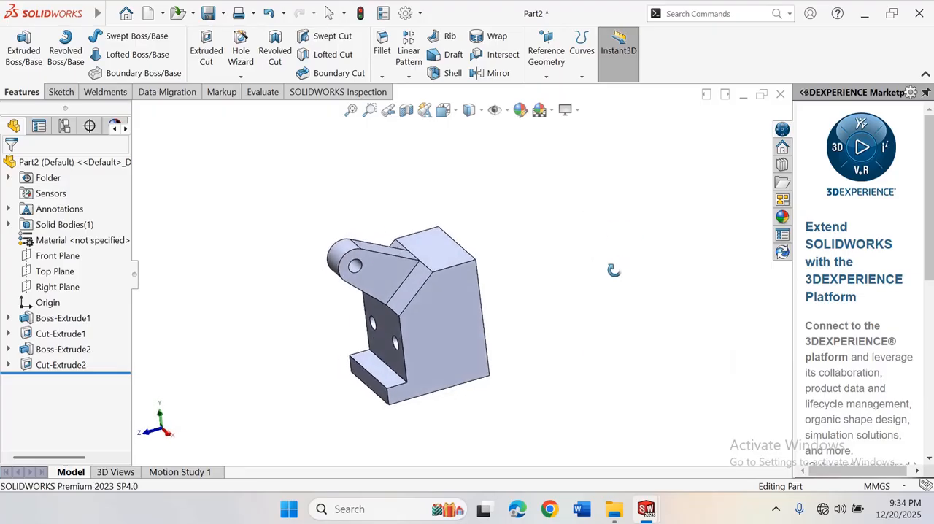
right_click(588, 195)
left_click(632, 270)
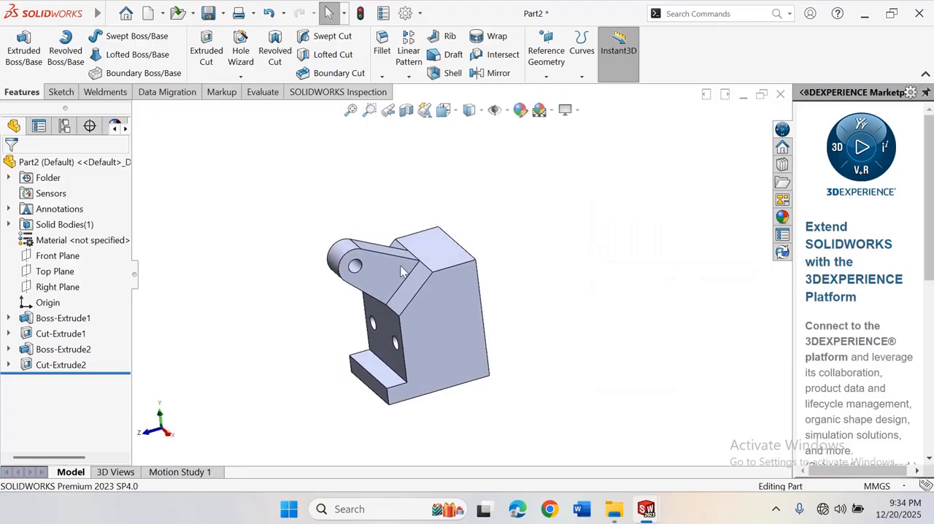
Sketch on the Right Plane a horizontal line about 47 mm long outward from the block's upper back corner, continued by a 180° tangent arc of about 10.8 mm radius
left_click(59, 288)
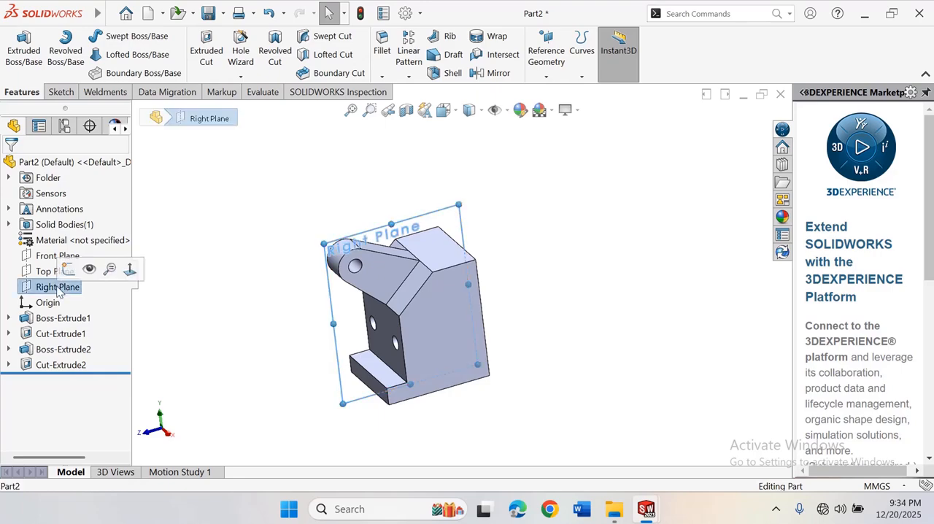
left_click(129, 270)
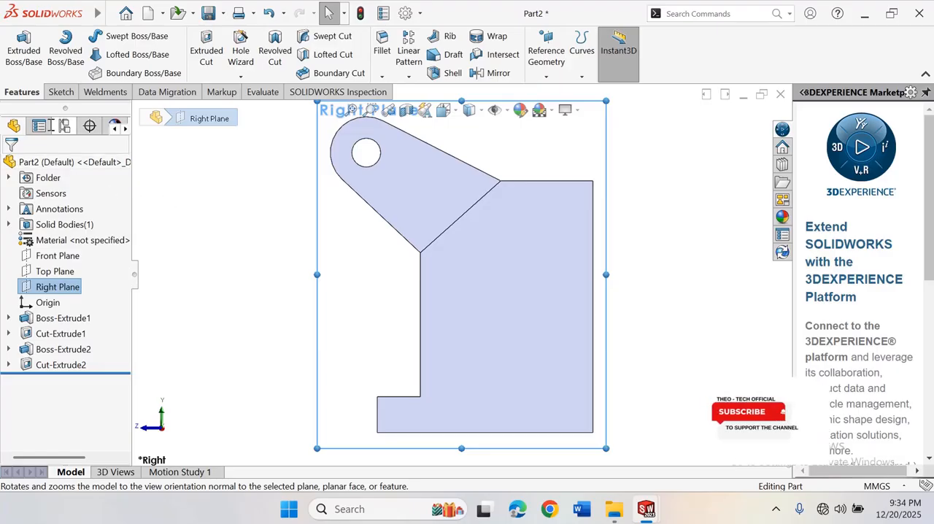
left_click(61, 91)
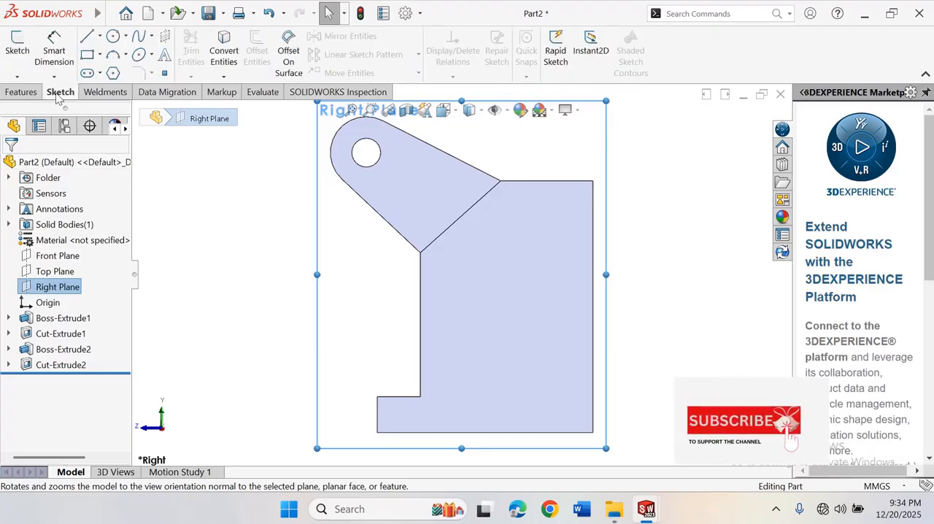
left_click(100, 36)
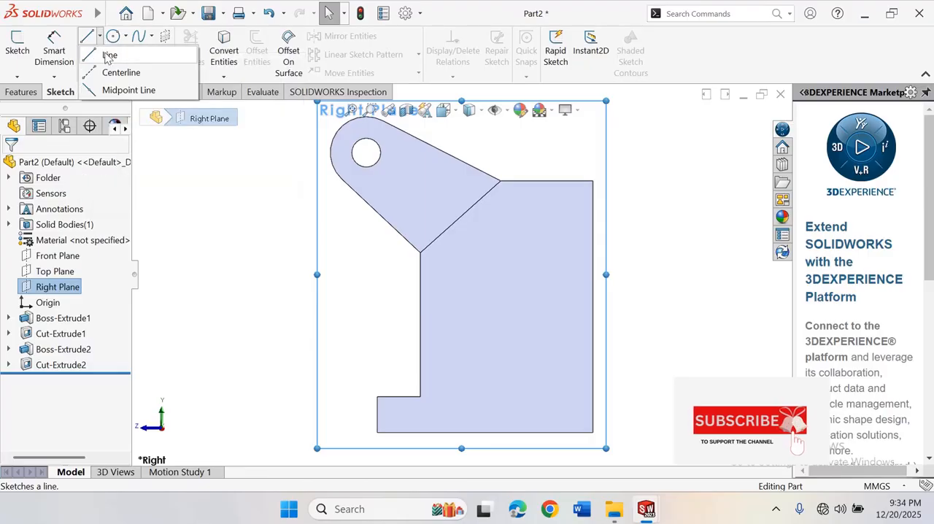
left_click(109, 56)
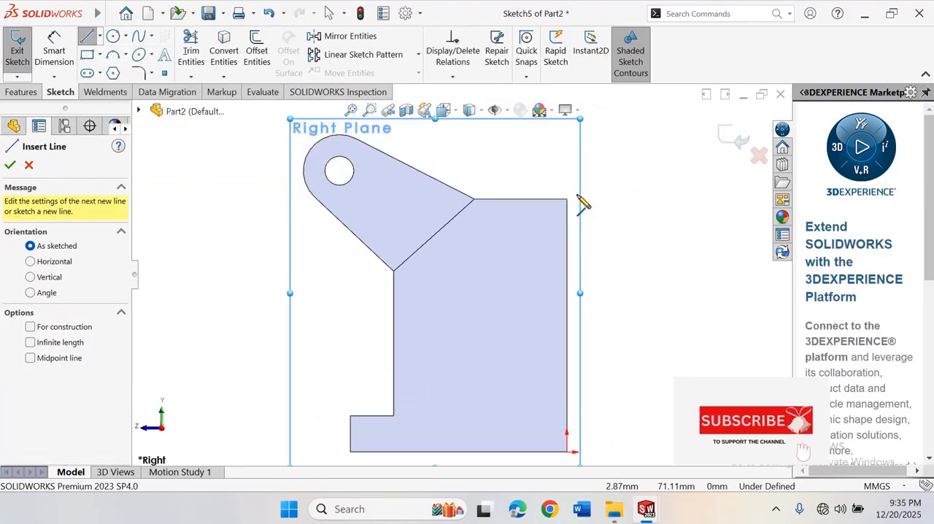
left_click(567, 199)
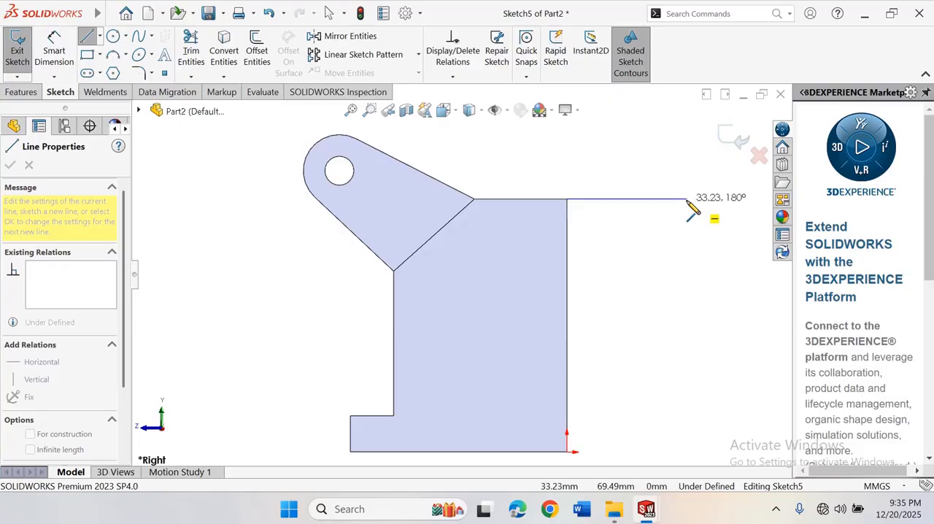
scroll(692, 208, "up", 3)
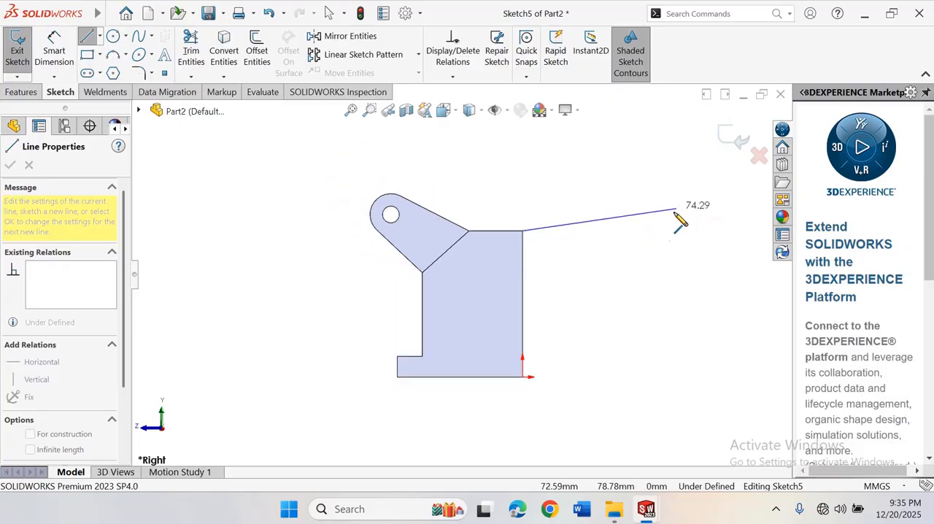
left_click(620, 232)
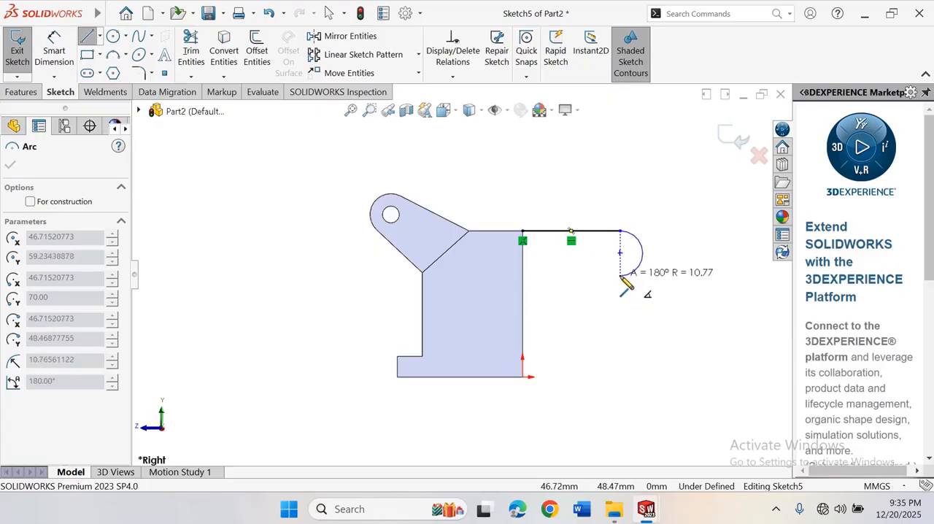
left_click(621, 277)
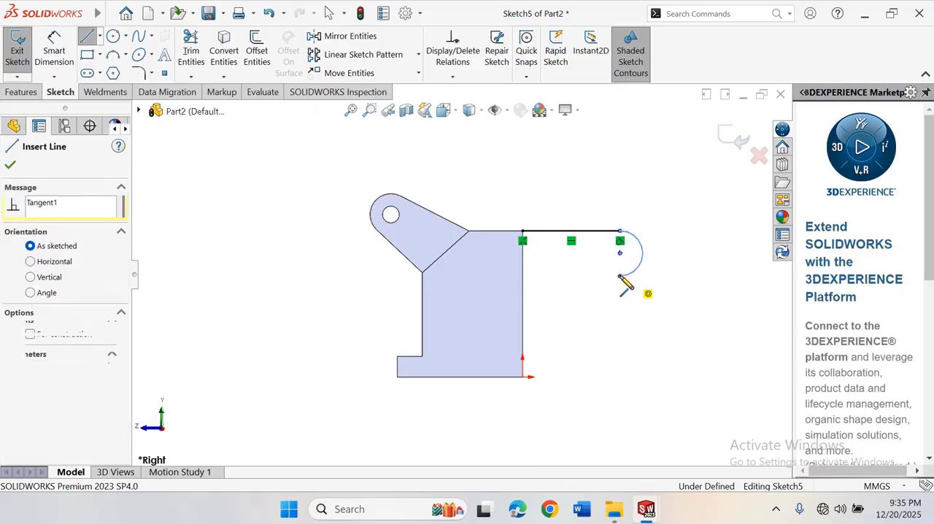
Close the profile with a sloping line about 47 mm long to the block's back edge and a vertical line up to the starting corner
left_click(523, 289)
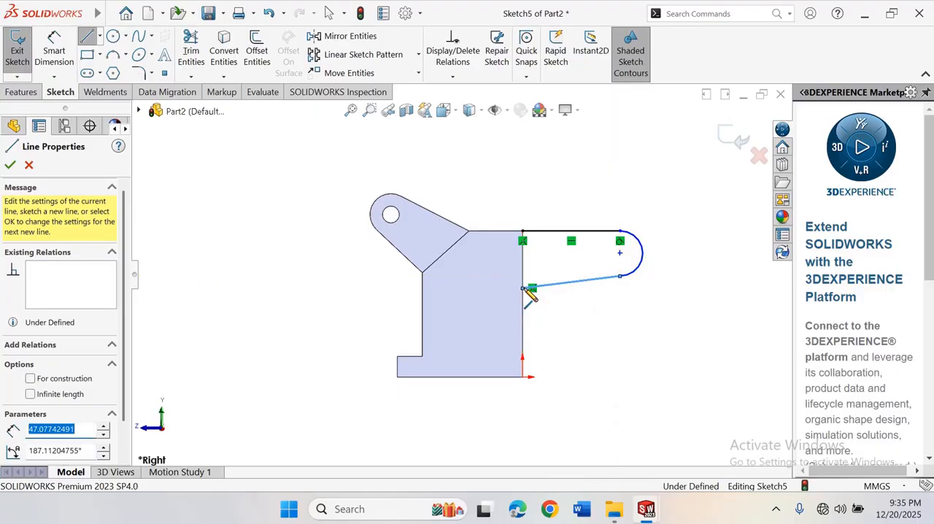
left_click(523, 232)
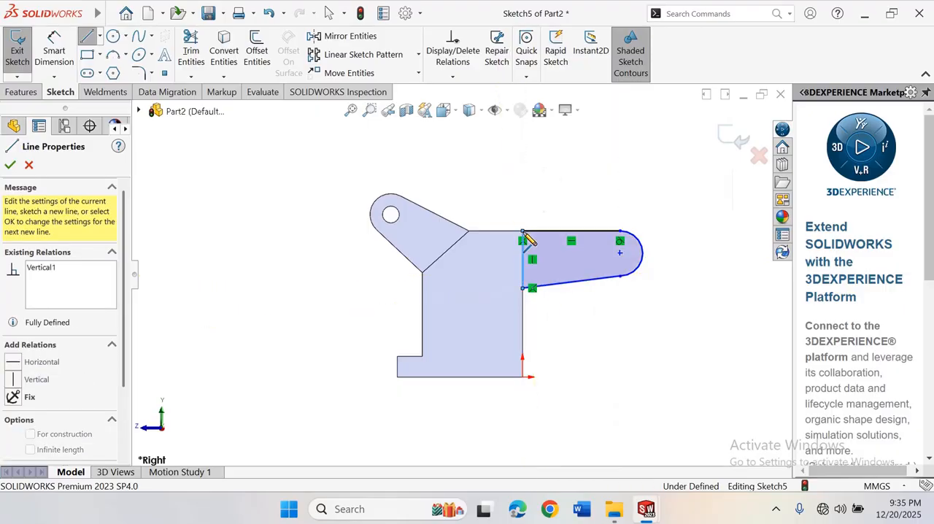
right_click(522, 232)
left_click(547, 241)
scroll(619, 243, "up", 2)
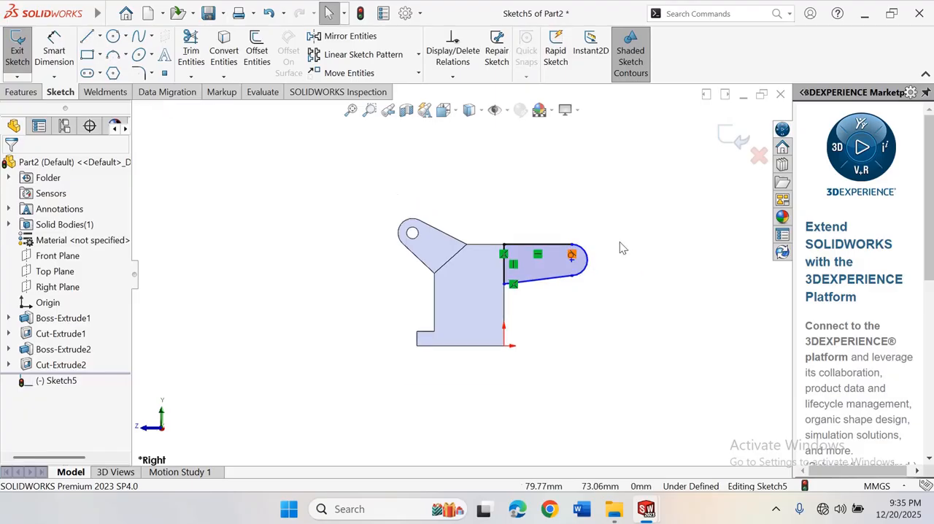
Make the end arc and the sloping lower line tangent
scroll(620, 245, "down", 3)
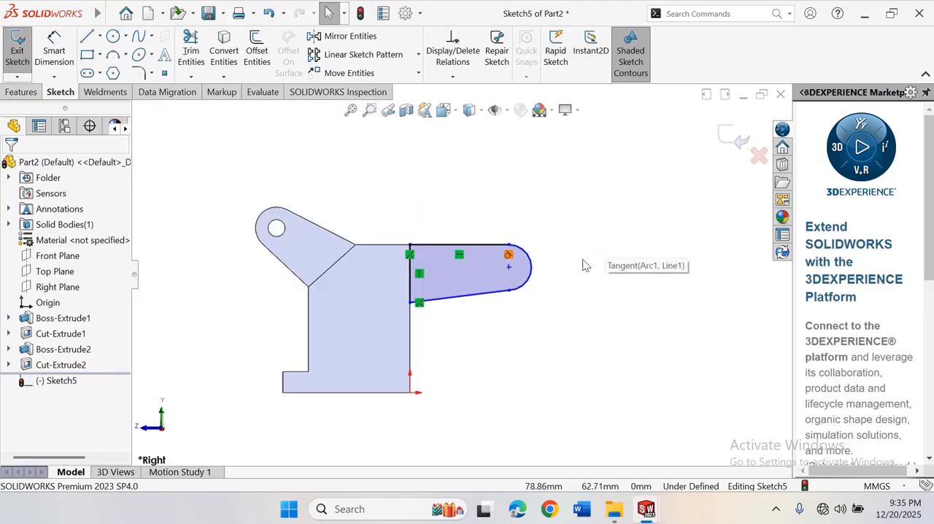
left_click(505, 298)
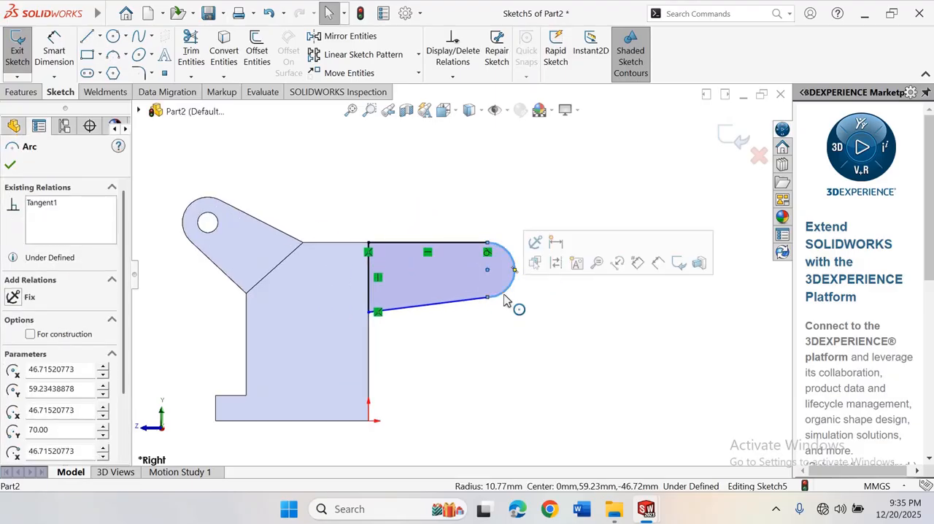
left_click(468, 307, "ctrl")
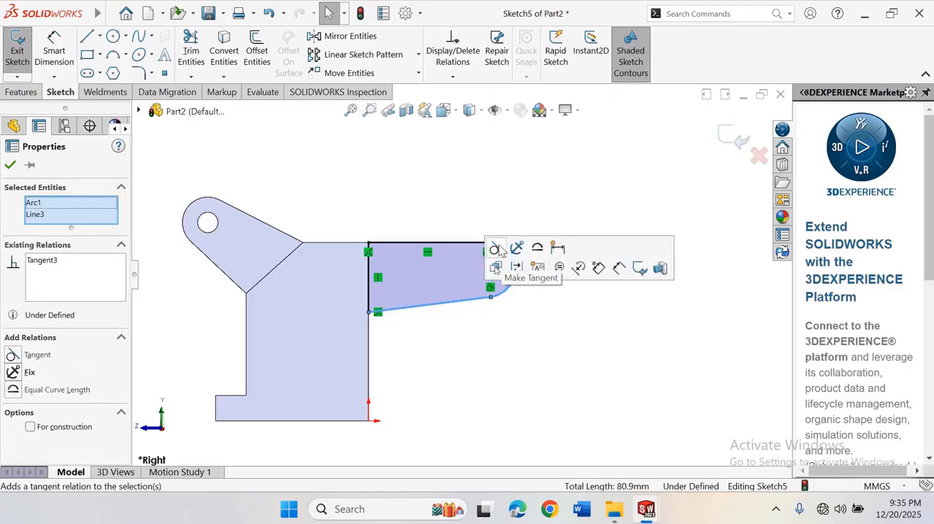
left_click(495, 249)
left_click(515, 178)
scroll(432, 263, "down", 3)
scroll(433, 263, "up", 3)
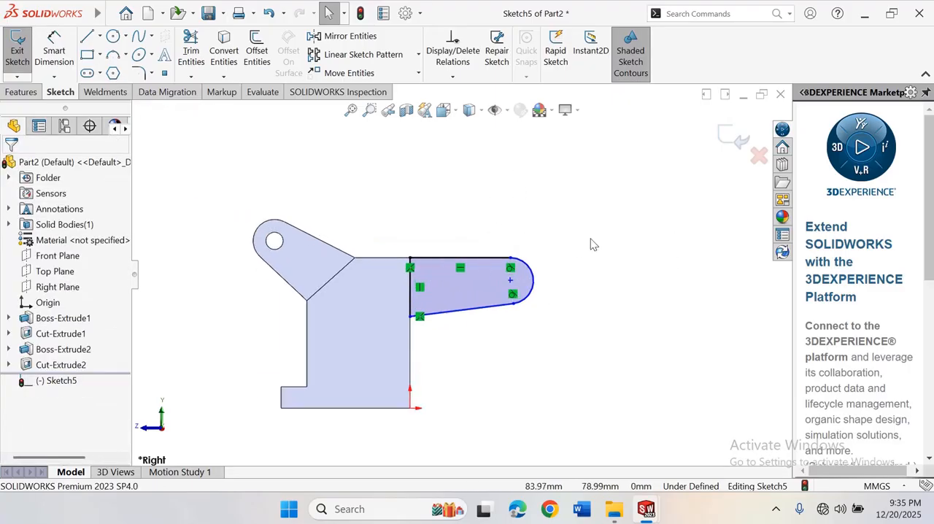
Dimension the profile's upper horizontal line to 30 mm
right_click_drag(592, 245, 605, 181)
scroll(487, 262, "up", 2)
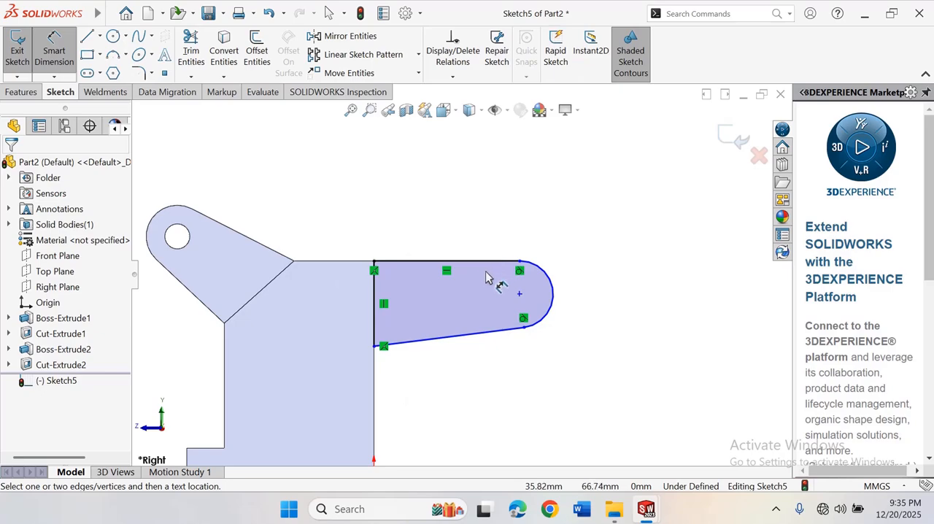
left_click(490, 263)
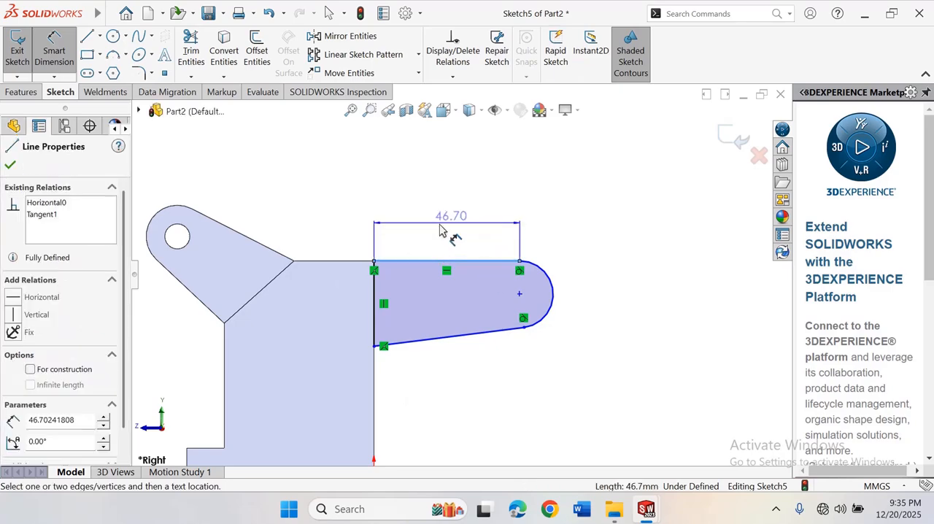
left_click(456, 232)
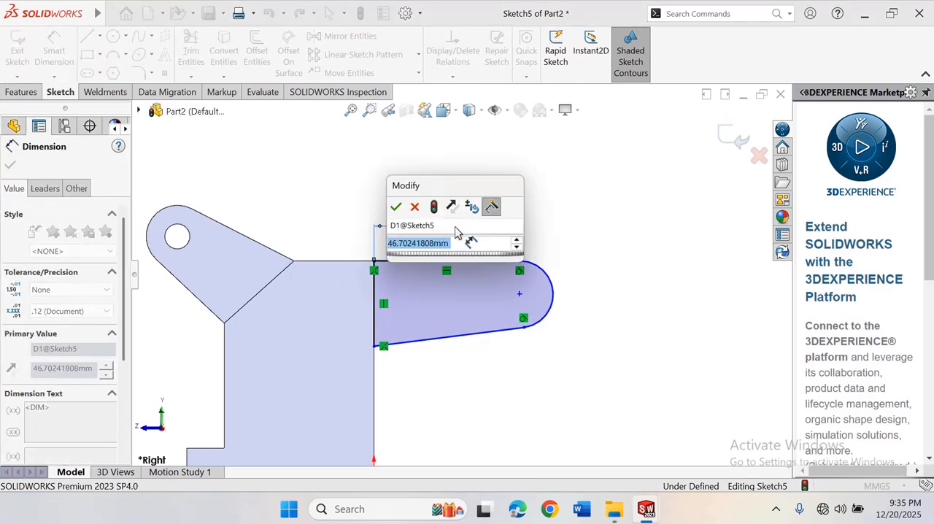
type("3")
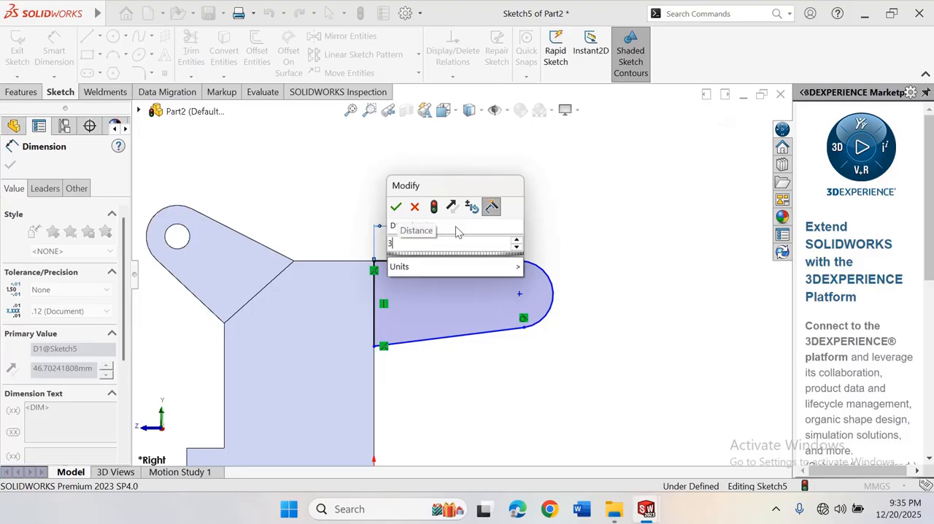
type("0")
key("Return")
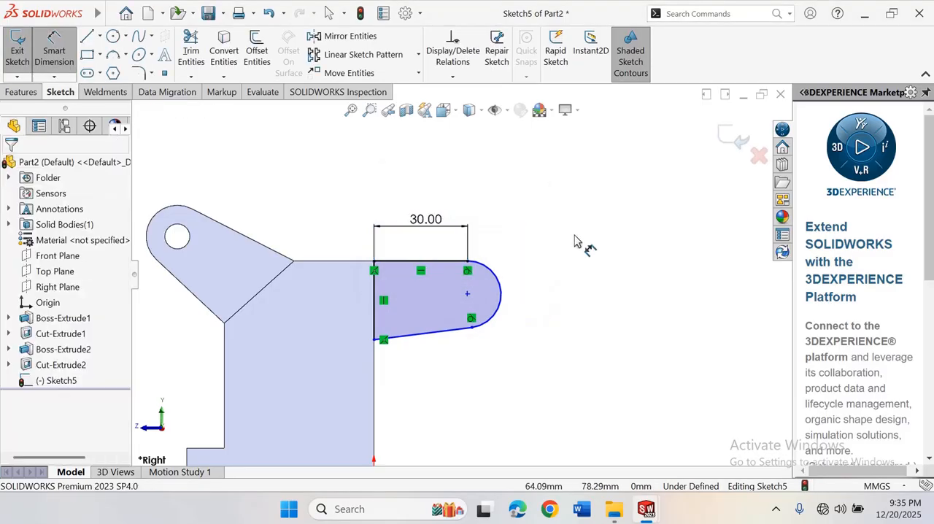
Dimension the end arc's radius as 80 mm
scroll(504, 269, "up", 3)
scroll(414, 293, "down", 4)
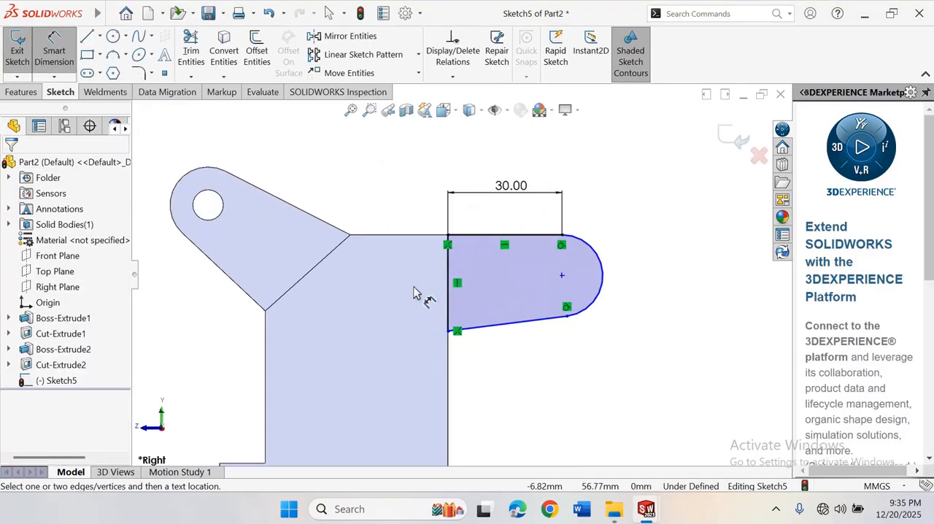
left_click(616, 264)
left_click(666, 223)
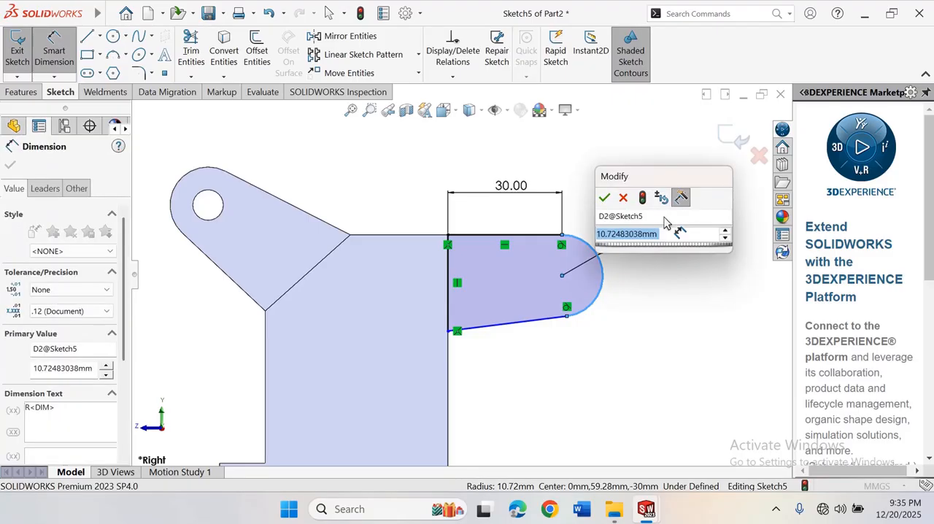
type("80")
key("Return")
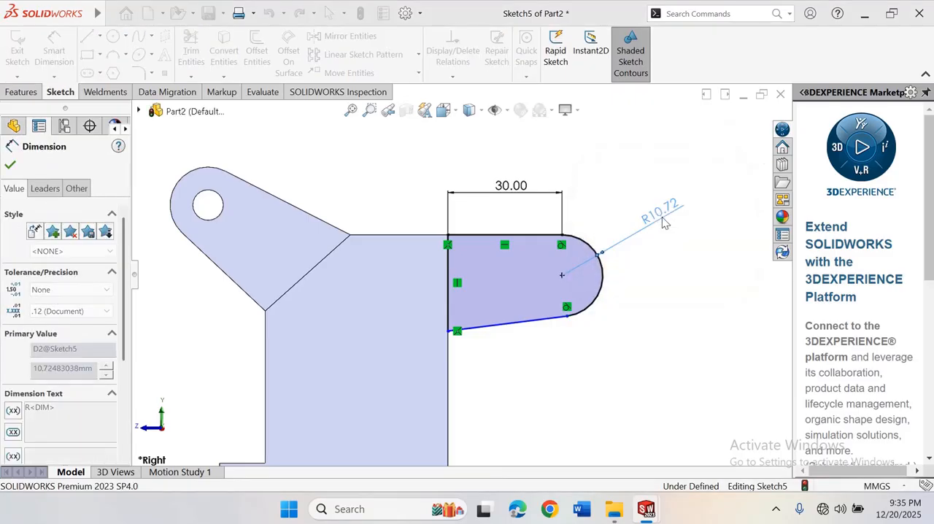
Set the end arc's radius dimension to 8 mm
scroll(661, 241, "up", 3)
scroll(542, 325, "up", 2)
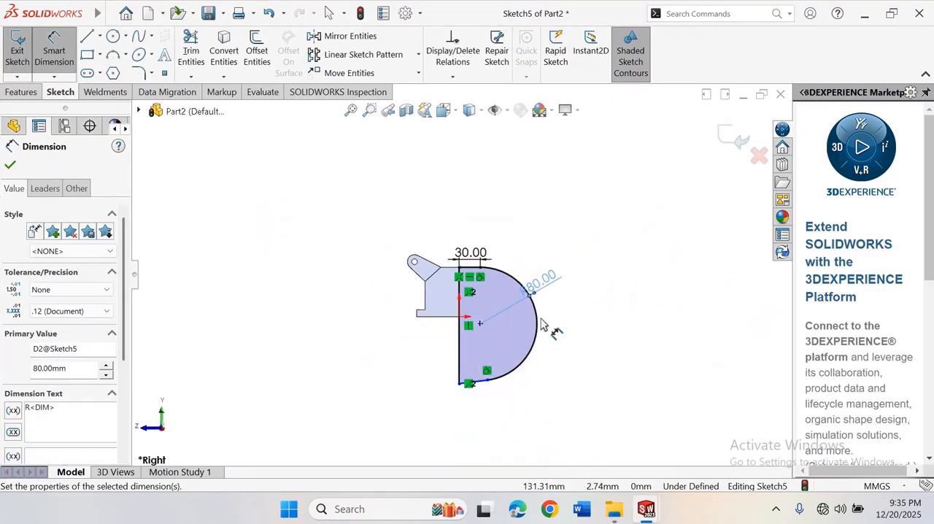
scroll(530, 300, "down", 4)
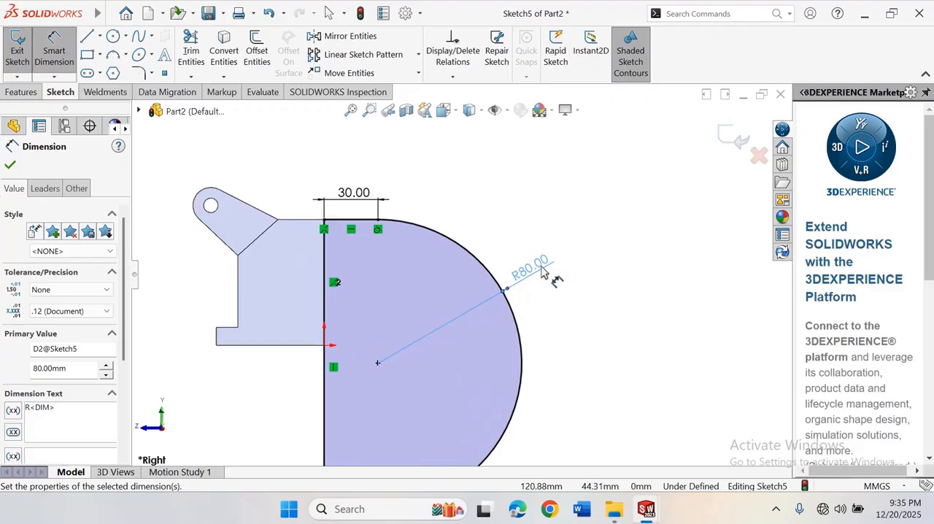
double_click(544, 267)
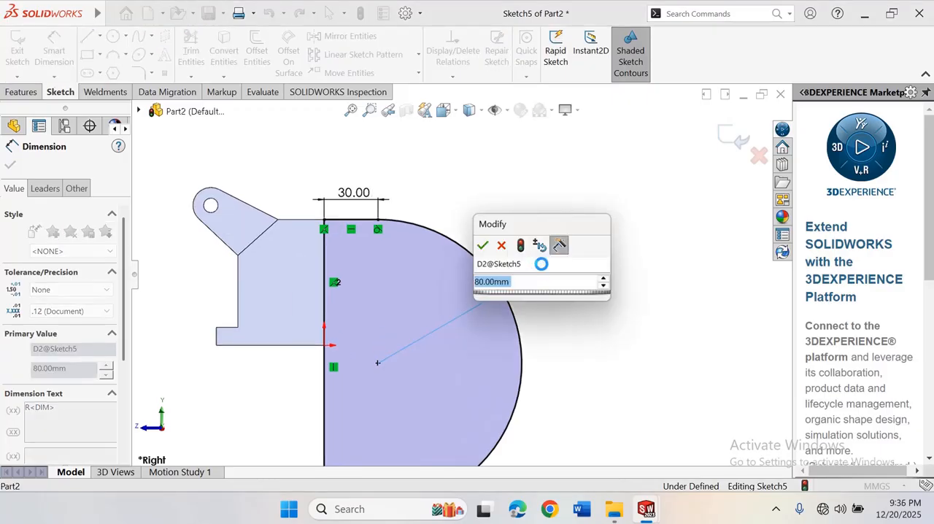
type("8")
key("Return")
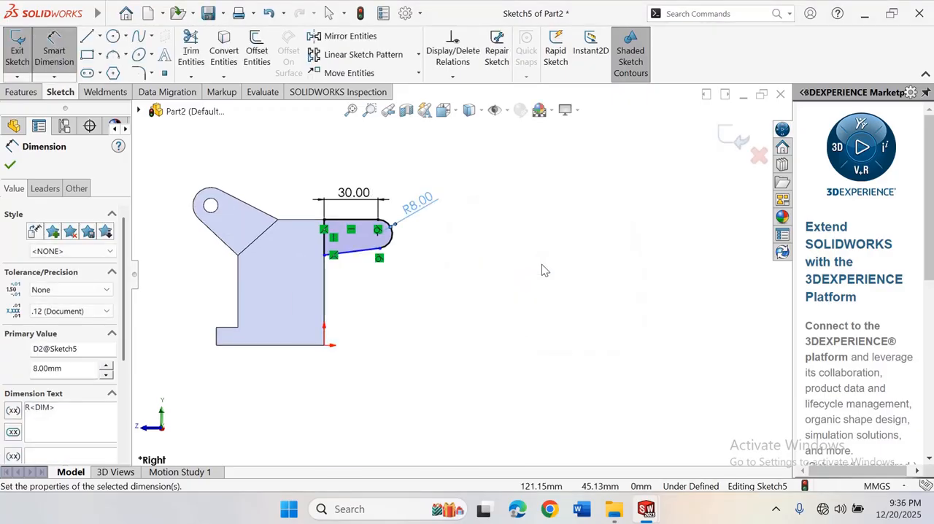
left_click(508, 276)
Dimension the angle between the vertical line and the sloping lower line to 80°
scroll(414, 270, "down", 4)
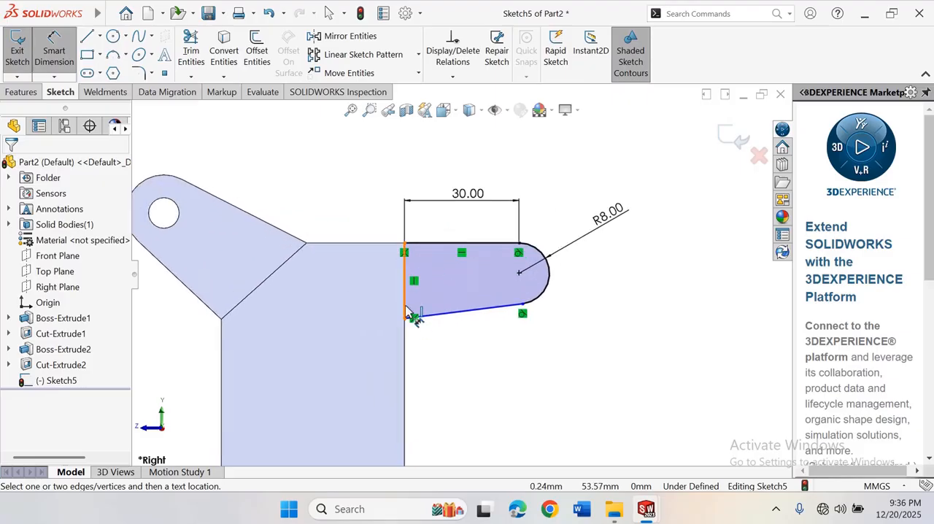
left_click(410, 315)
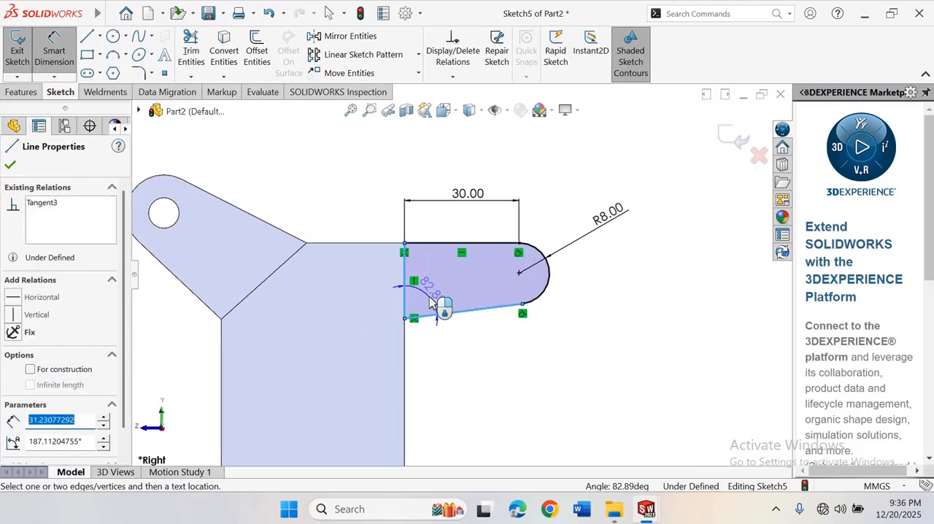
left_click(431, 304)
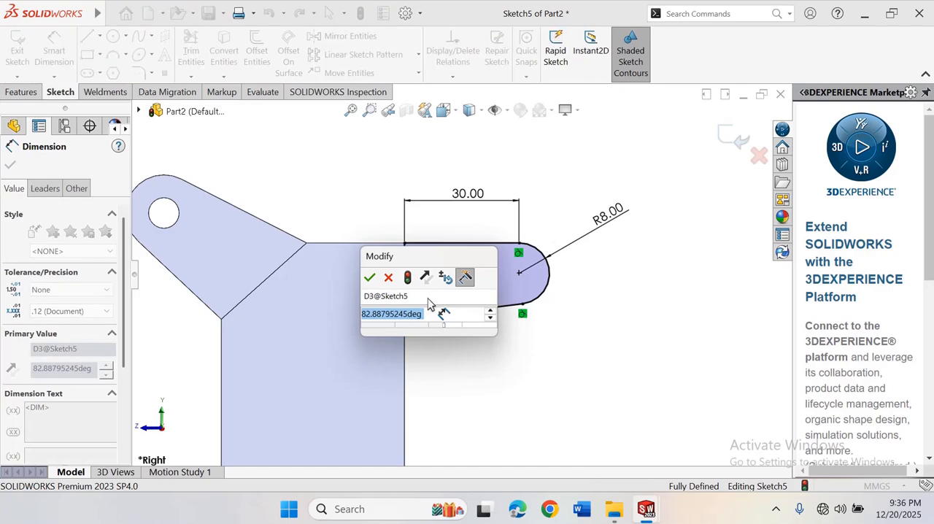
type("80")
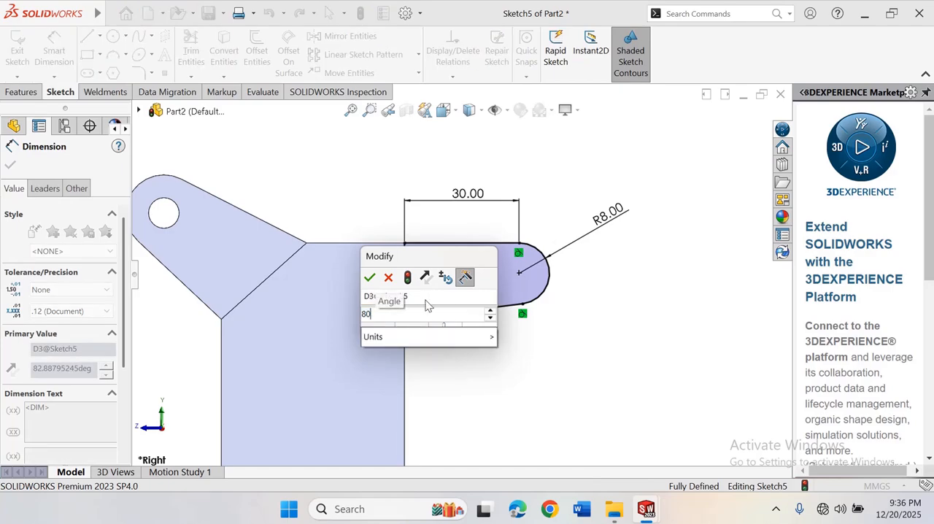
key("Return")
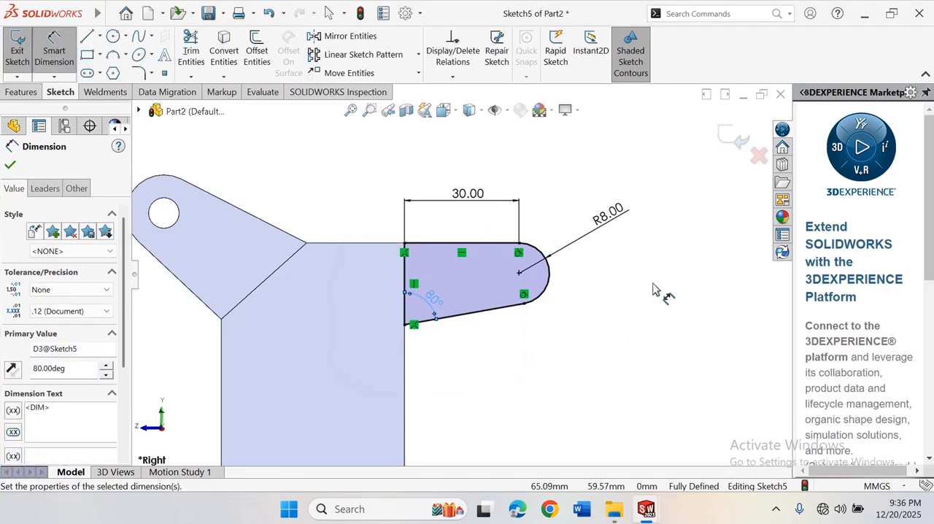
left_click(655, 289)
scroll(652, 285, "up", 3)
scroll(443, 285, "down", 1)
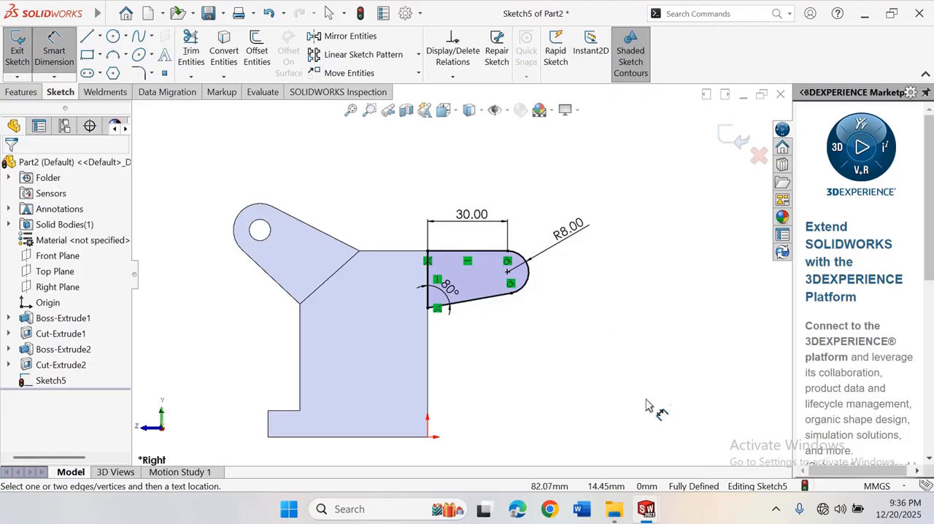
right_click(652, 260)
left_click(681, 296)
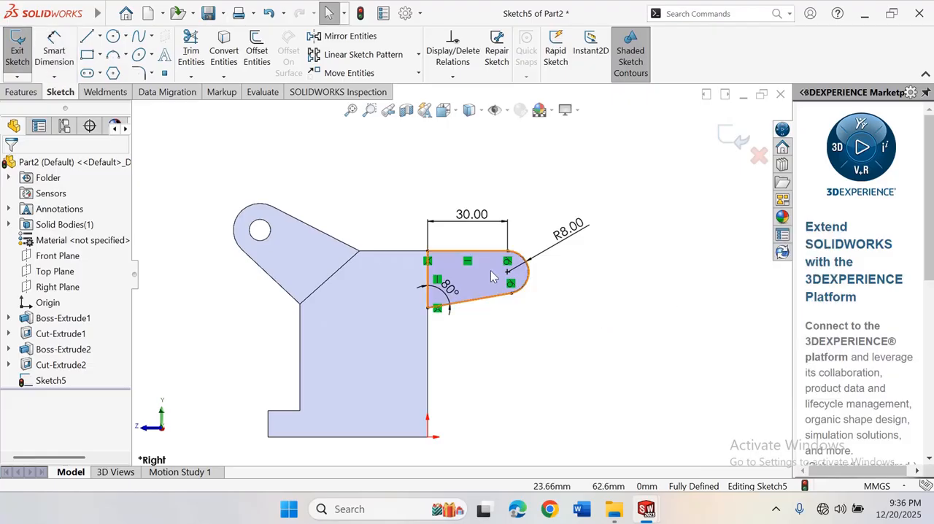
Sketch a circle about 9.3 mm in diameter centred on the end arc's centre point
scroll(493, 276, "down", 4)
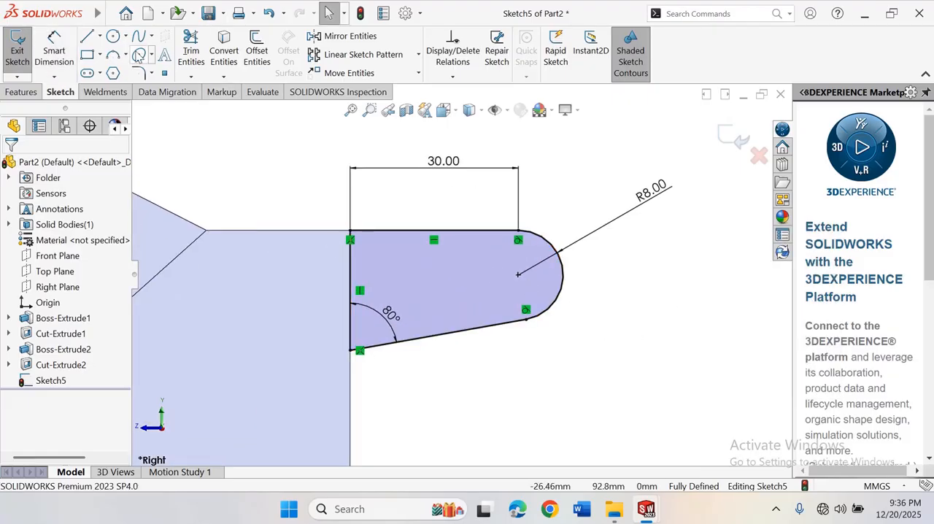
left_click(518, 276)
left_click(547, 272)
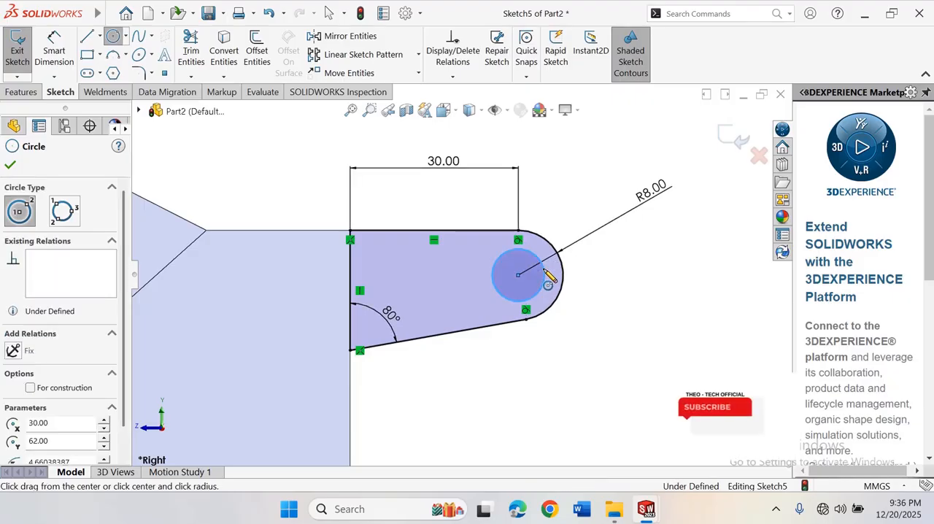
right_click(547, 273)
left_click(589, 281)
Dimension the diameter of the circle in the rounded end to 8 mm
right_click_drag(601, 286, 568, 243)
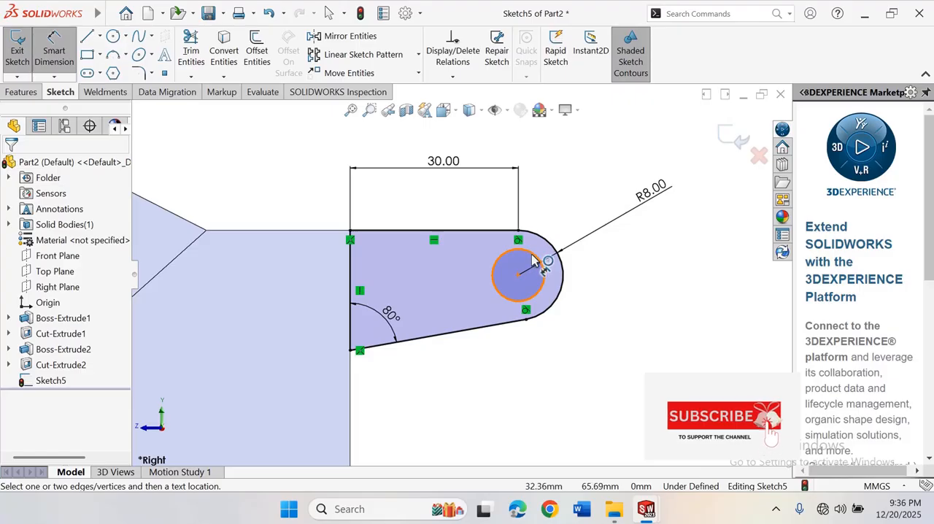
left_click(534, 258)
left_click(570, 219)
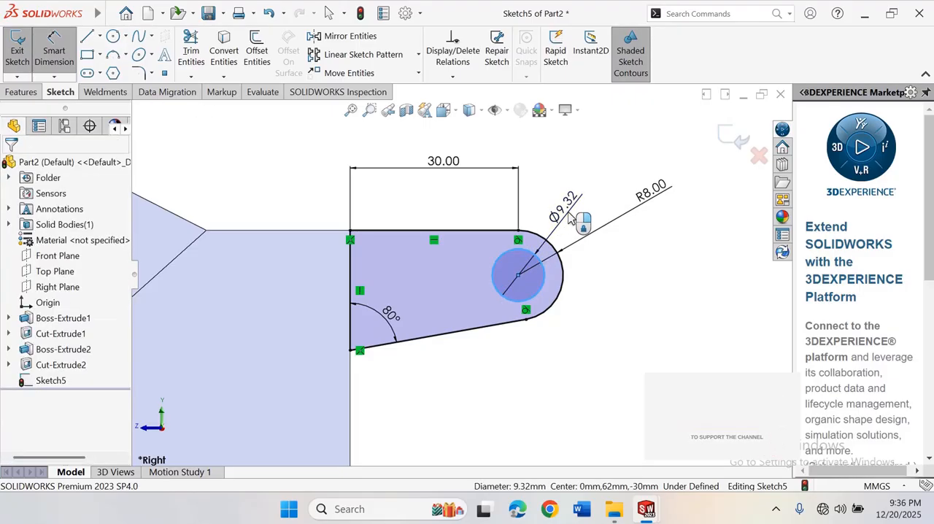
type("80")
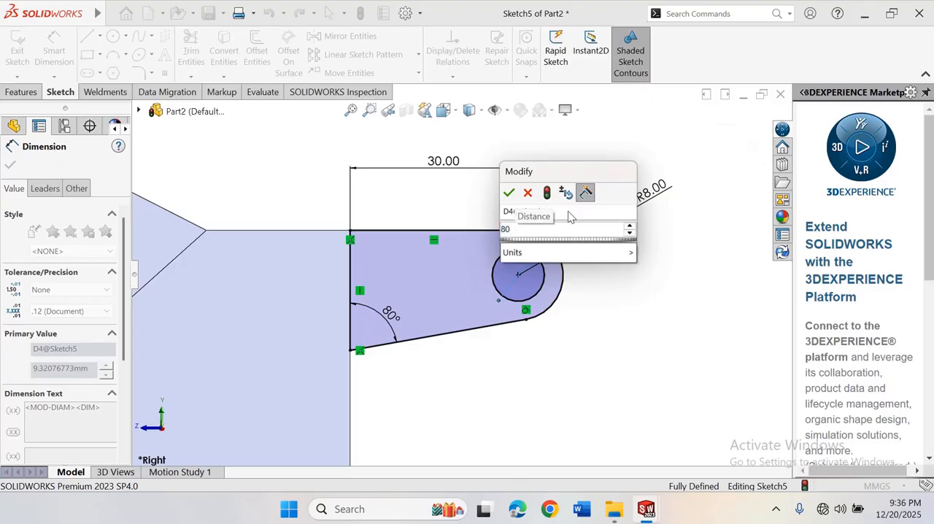
key("Return")
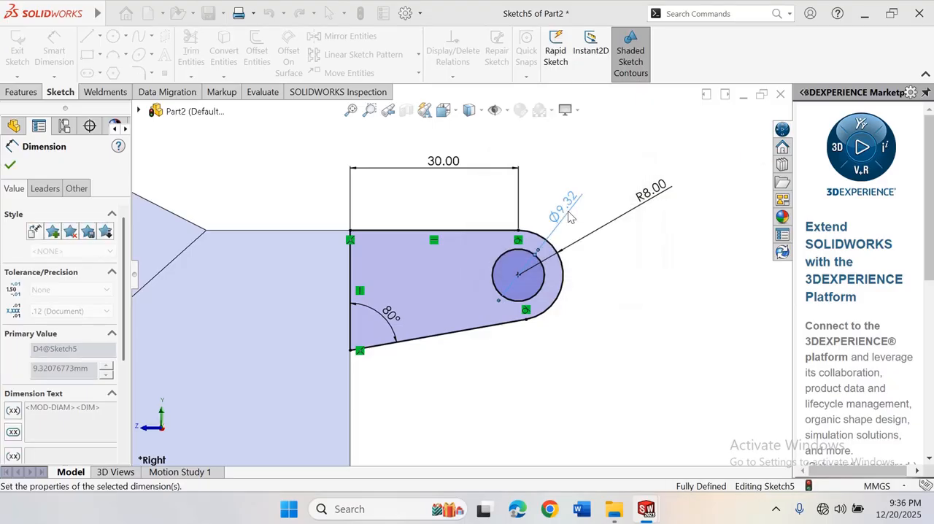
key("Escape")
key("f")
right_click(623, 243)
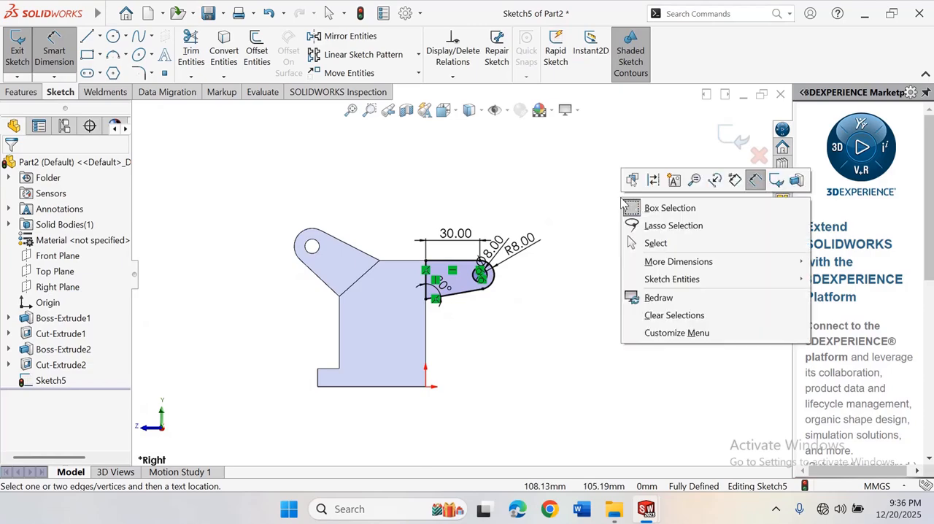
left_click(665, 243)
Rotate the model to examine the back arm's sketch in relation to the block
right_click(543, 194)
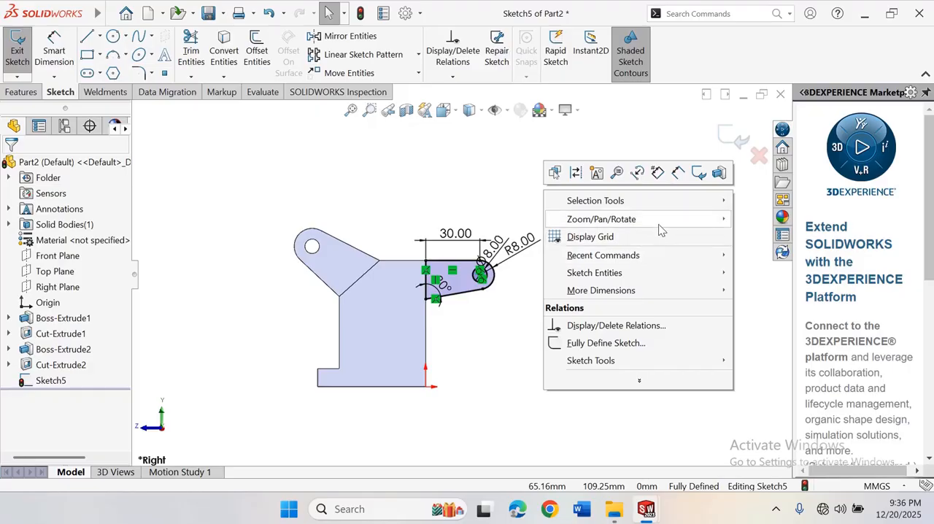
mouse_move(660, 218)
left_click(762, 271)
mouse_move(653, 271)
left_mouse_down()
mouse_move(677, 272)
mouse_move(686, 306)
mouse_move(665, 336)
left_mouse_up()
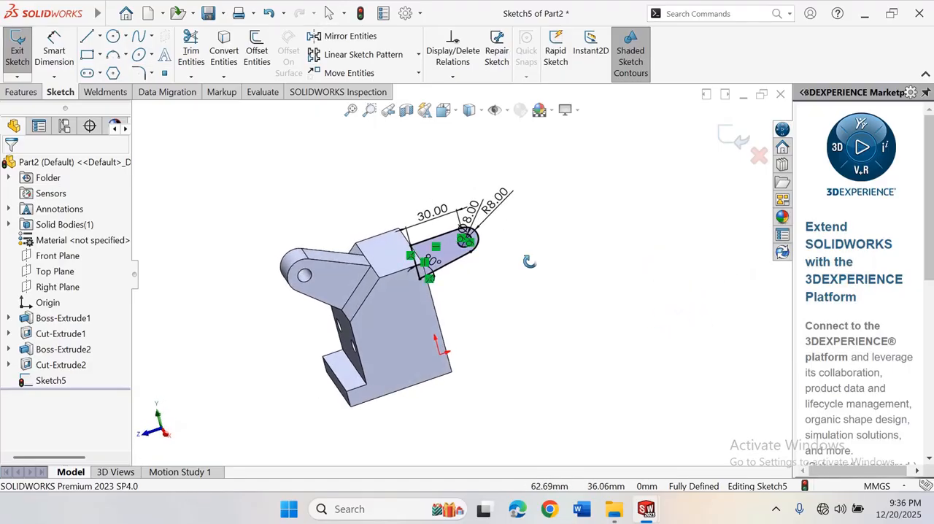
Extrude the back arm's sketch as a boss with a Mid Plane end condition and a total depth of 25 mm
scroll(399, 258, "down", 2)
right_click(571, 235)
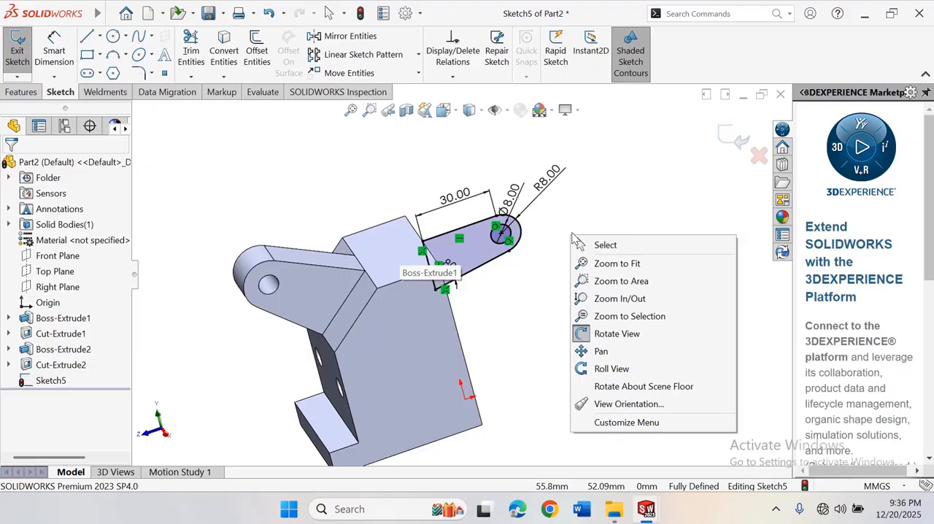
left_click(616, 333)
mouse_move(474, 277)
left_mouse_down()
mouse_move(422, 229)
mouse_move(437, 255)
mouse_move(415, 272)
left_mouse_up()
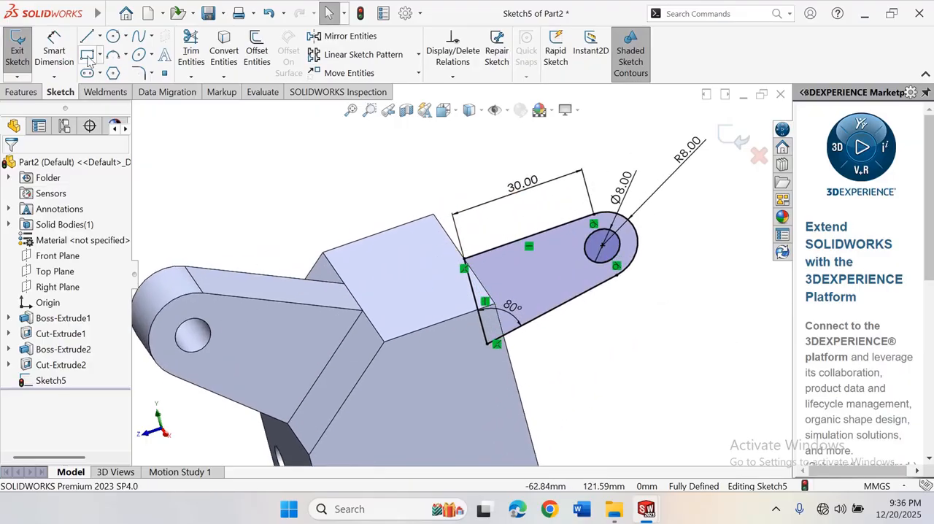
left_click(22, 93)
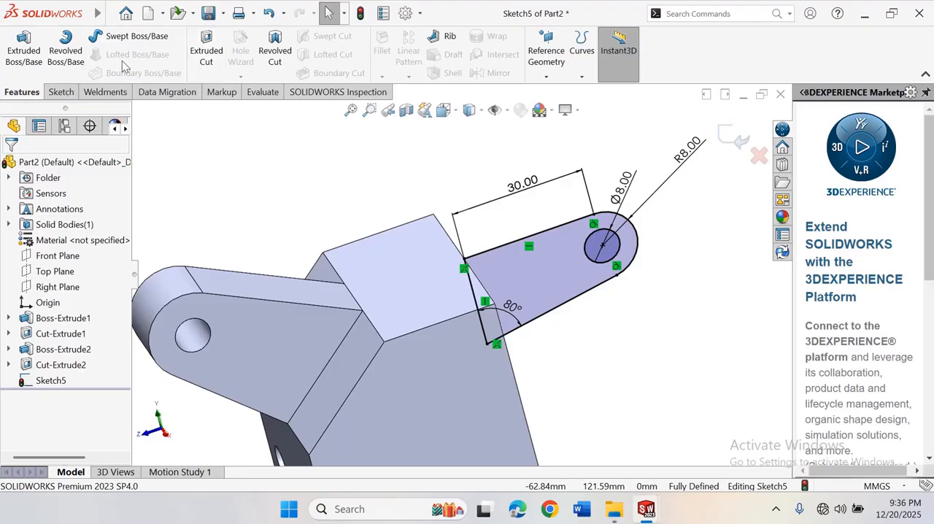
left_click(23, 51)
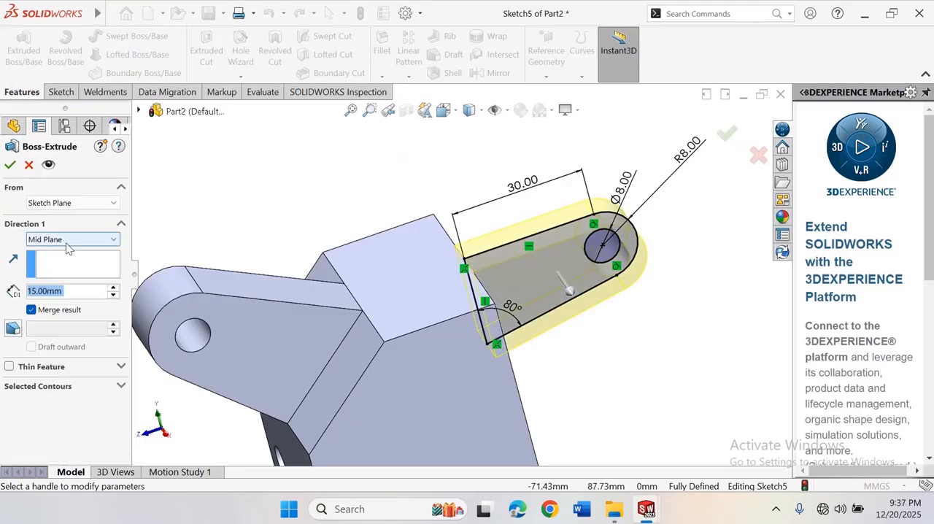
scroll(271, 239, "up", 2)
scroll(234, 260, "down", 2)
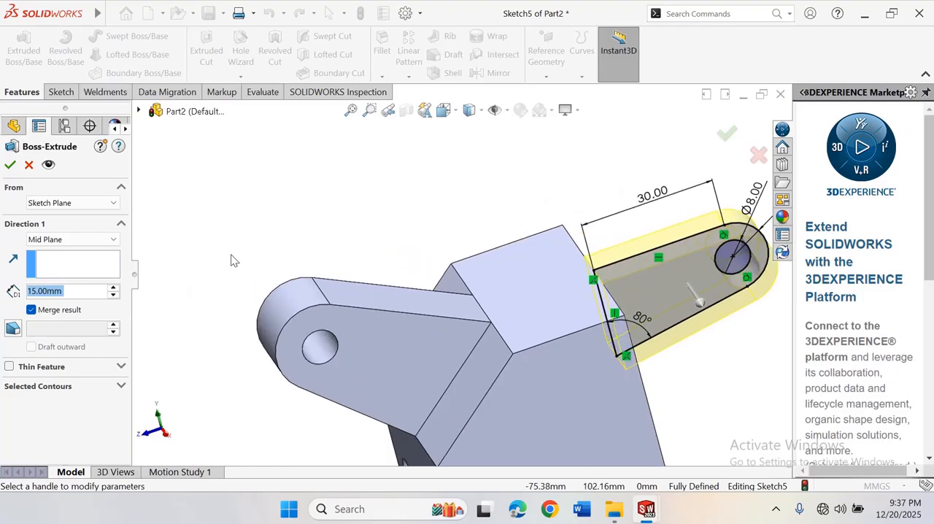
scroll(234, 261, "up", 1)
scroll(577, 314, "down", 2)
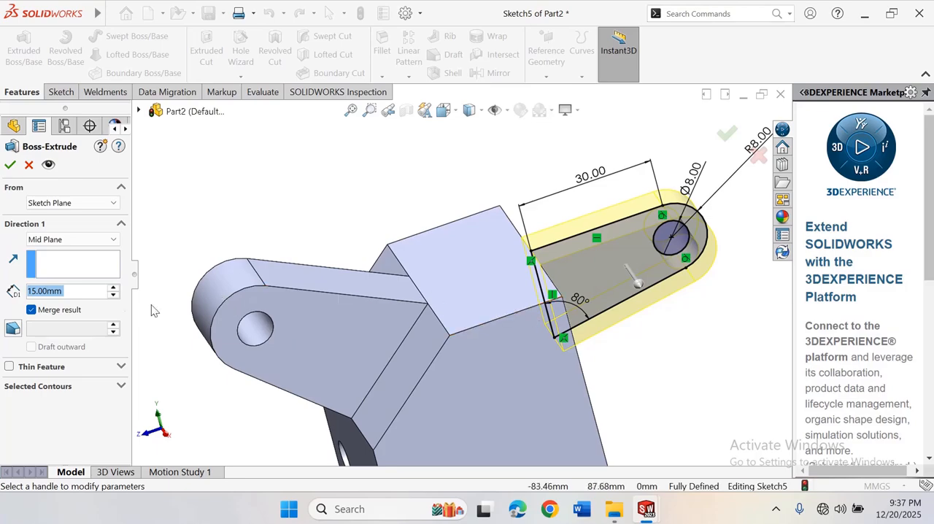
left_click(113, 288)
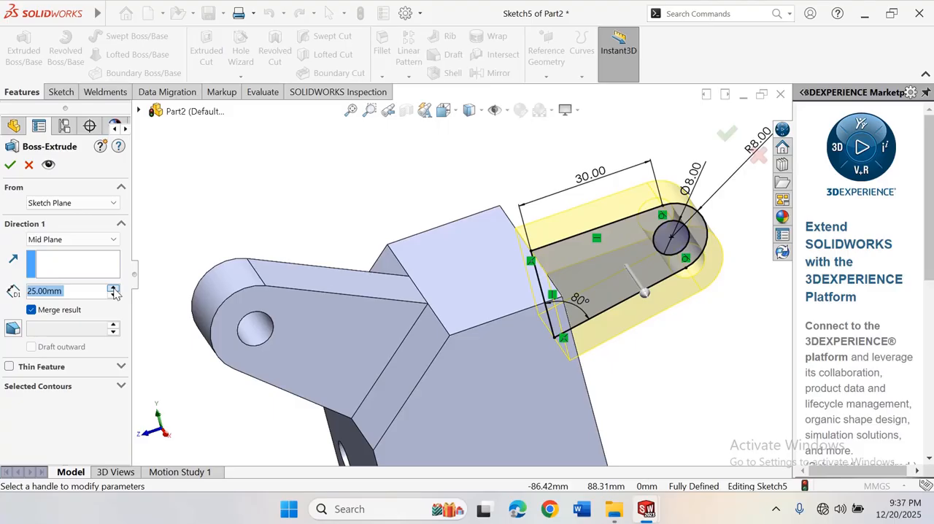
left_click(113, 288)
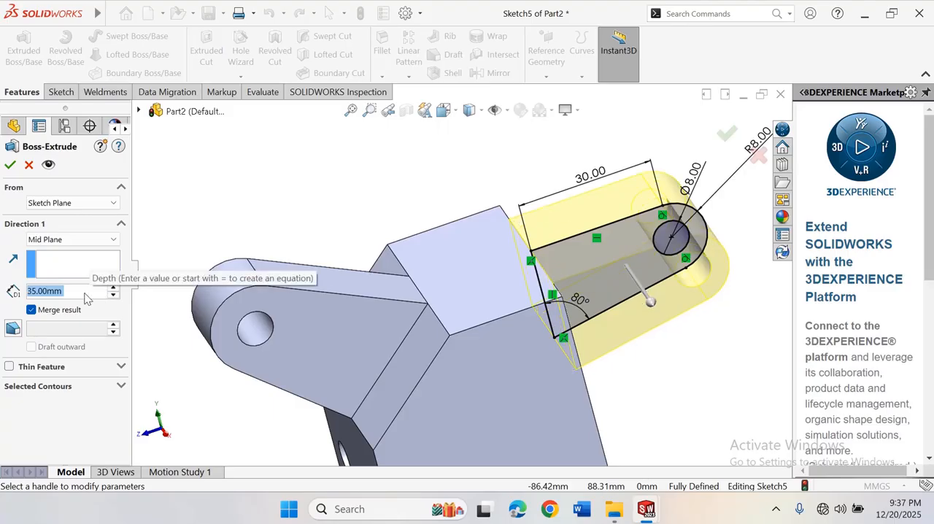
type("25")
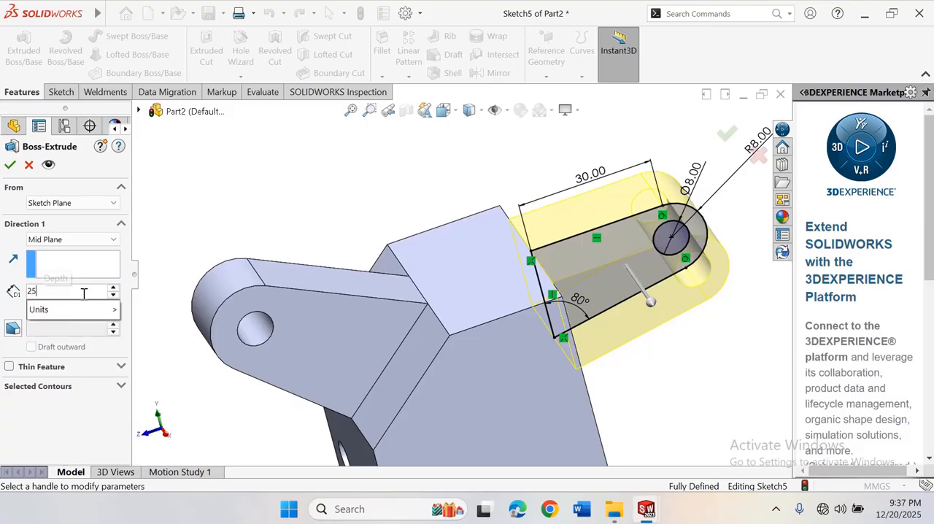
key("Return")
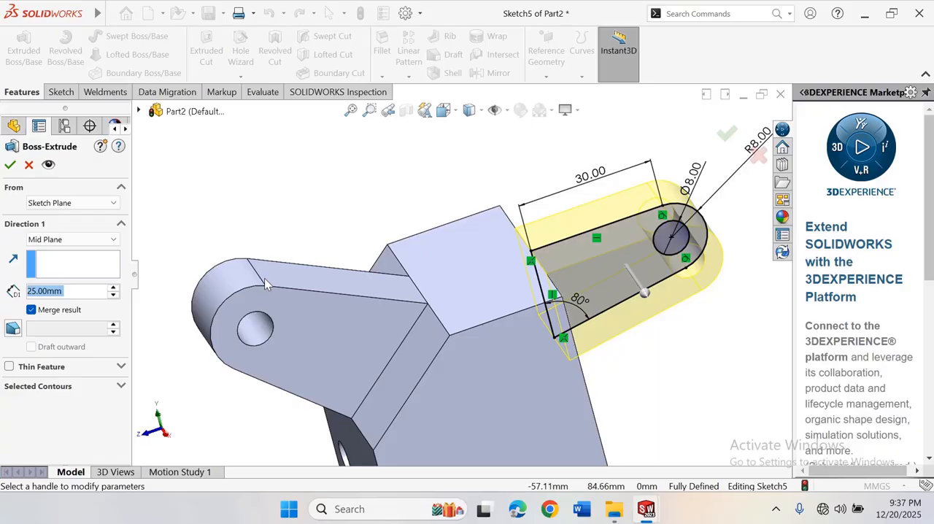
Set the back arm's Mid Plane extrusion depth to 30 mm and accept the boss
type("30")
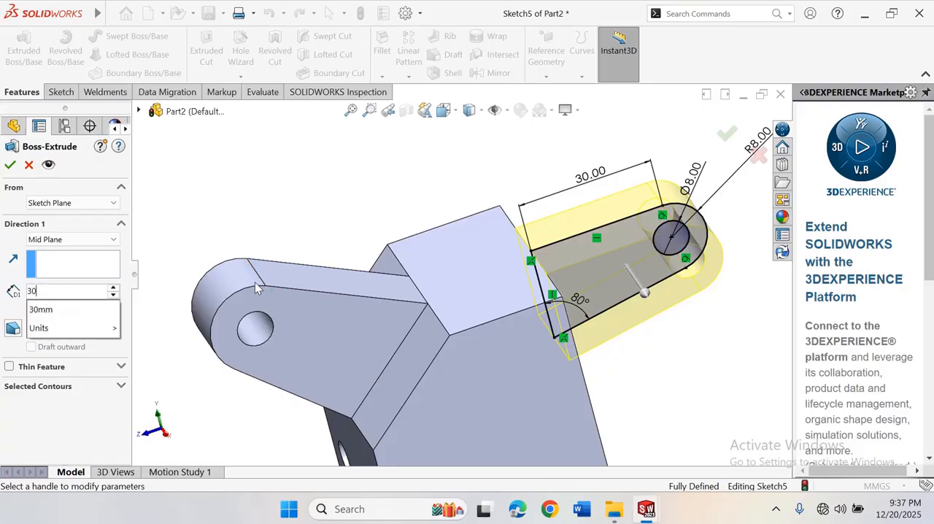
key("Return")
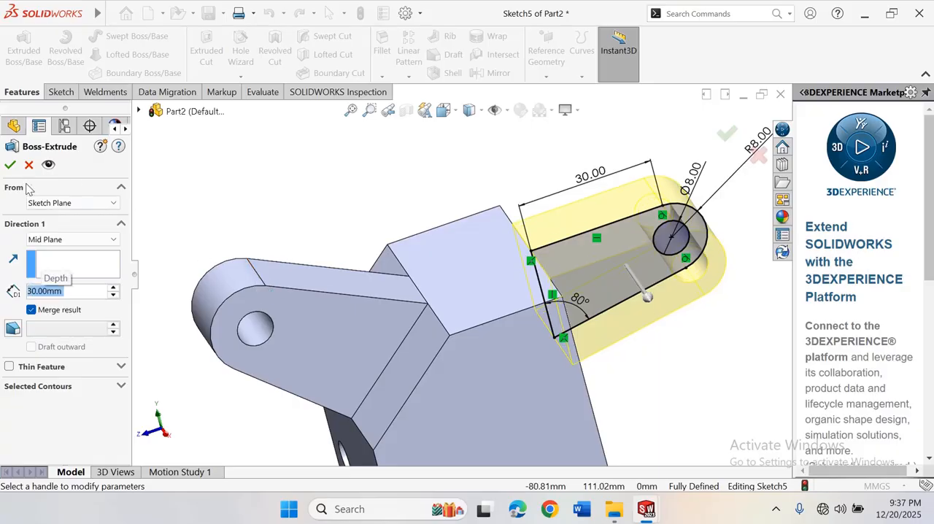
left_click(11, 165)
Rotate the bracket to examine the finished back arm together with the front arm and stepped body
scroll(493, 267, "up", 5)
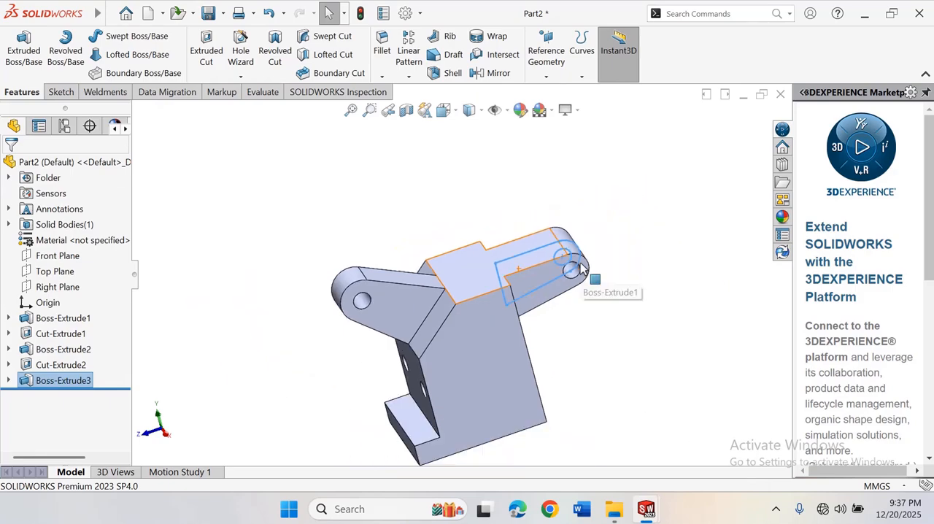
scroll(494, 267, "down", 2)
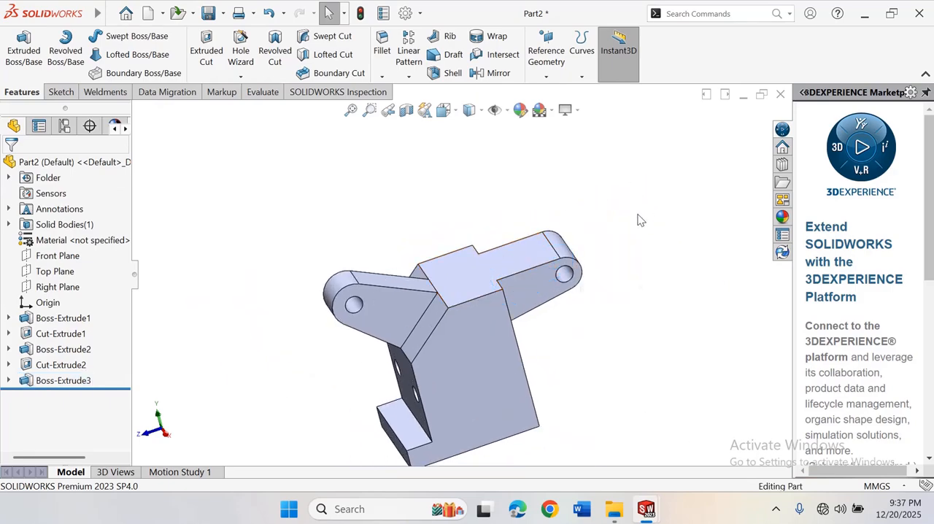
scroll(564, 281, "up", 2)
scroll(663, 285, "down", 2)
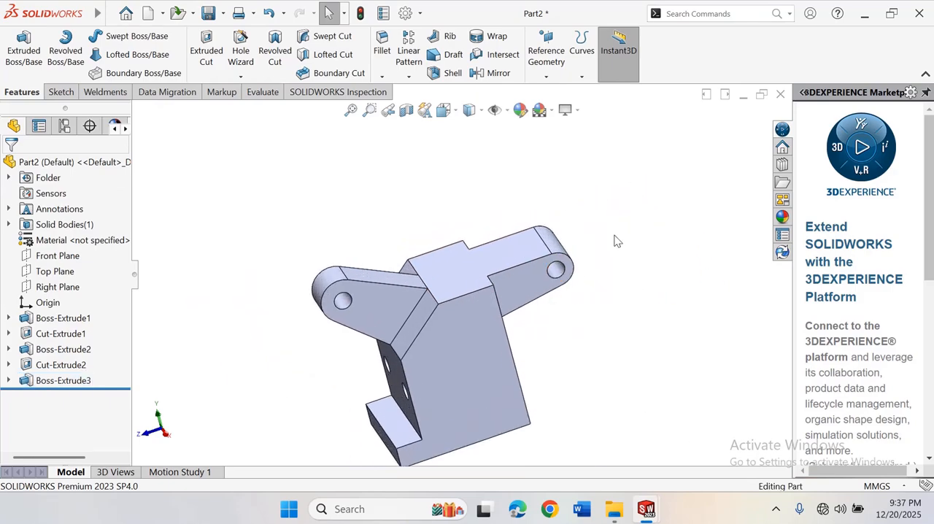
scroll(592, 233, "up", 5)
right_click(557, 203)
left_click(605, 266)
left_click_drag(605, 267, 620, 245)
scroll(620, 244, "up", 3)
scroll(469, 312, "down", 5)
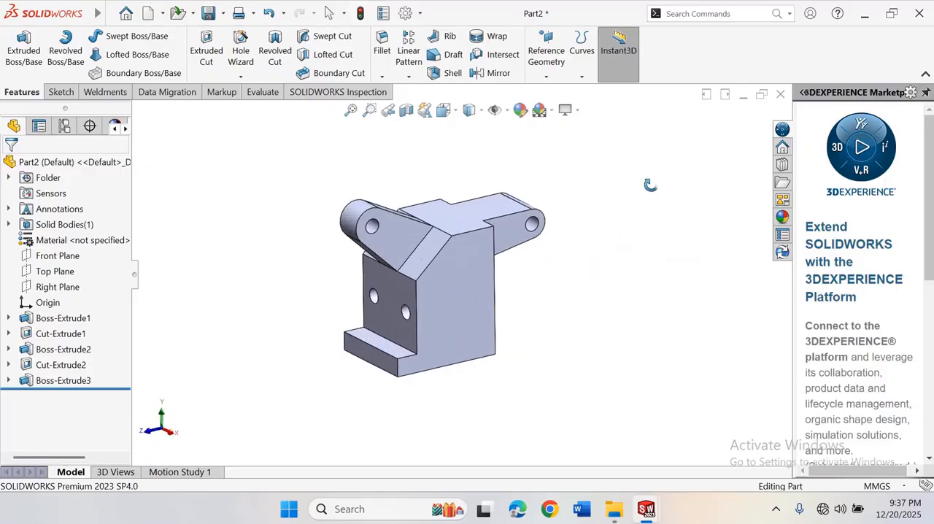
right_click(650, 185)
left_click(686, 271)
scroll(518, 217, "down", 1)
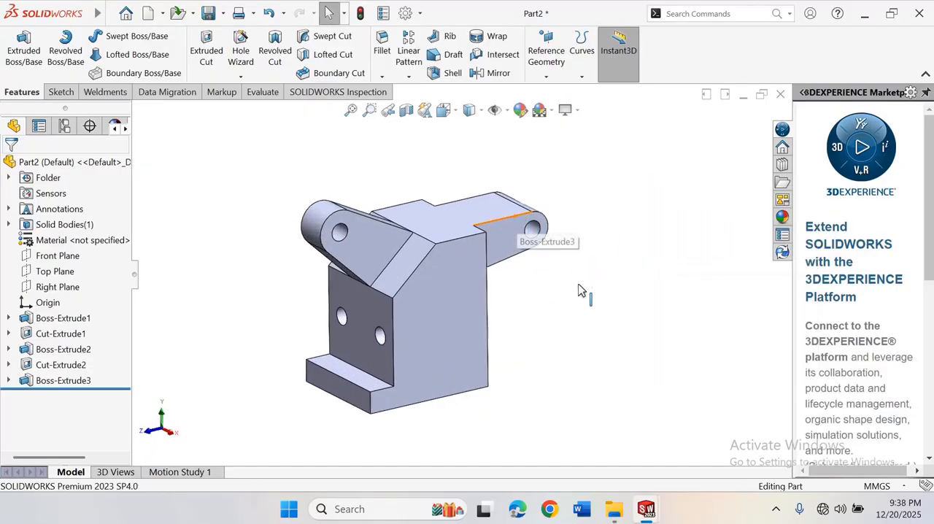
Orient the view normal to the bracket's upper flat face and start a new sketch on that face
left_click(453, 221)
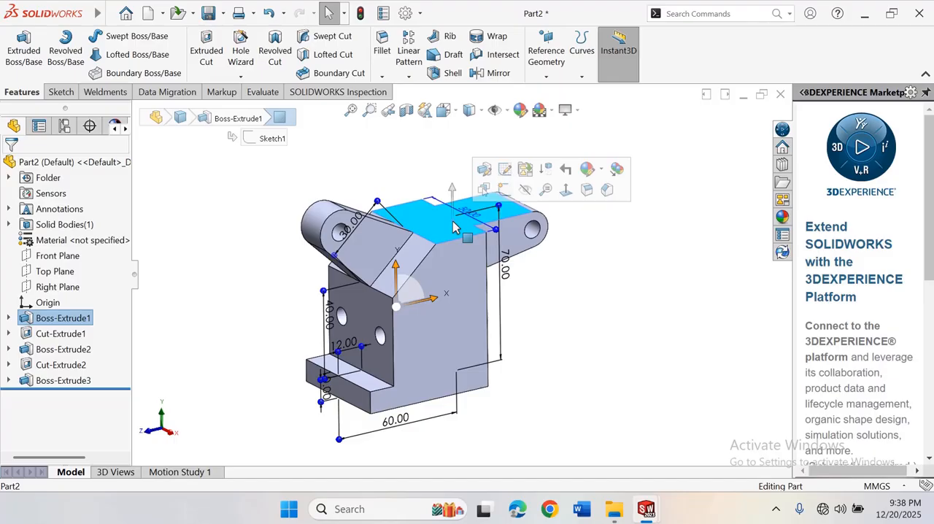
left_click(565, 189)
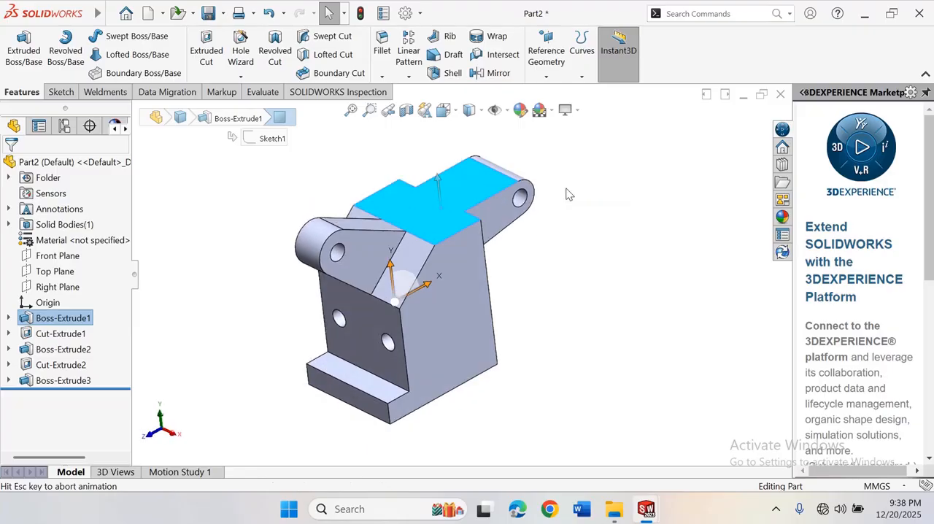
scroll(563, 193, "up", 3)
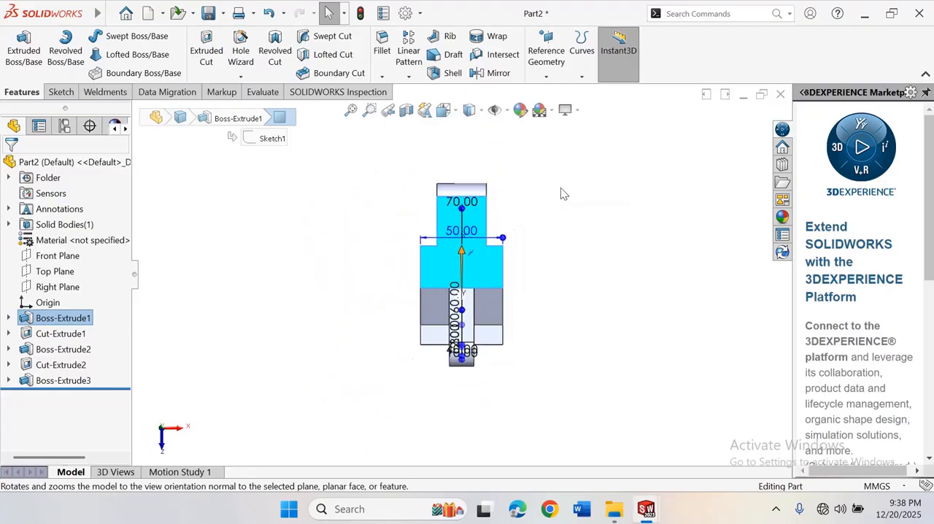
scroll(478, 183, "down", 3)
left_click(476, 361)
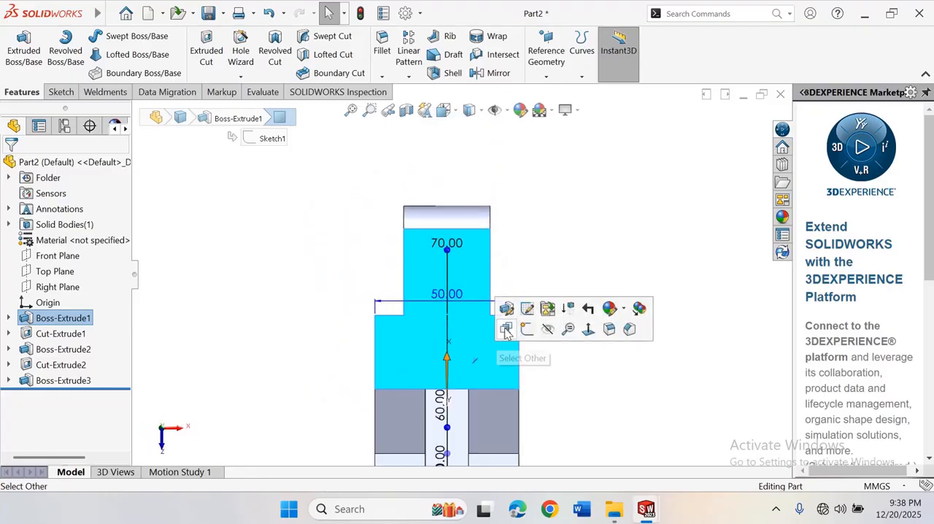
left_click(530, 330)
Sketch a corner rectangle about 15.4 mm wide along the back arm, from the arm's base to past its rounded end
scroll(512, 225, "up", 3)
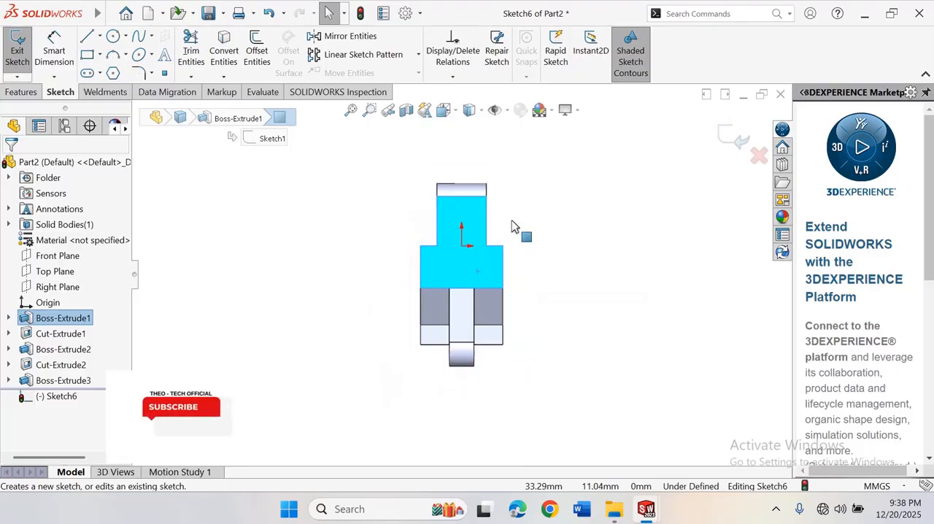
scroll(469, 221, "down", 3)
scroll(470, 226, "down", 2)
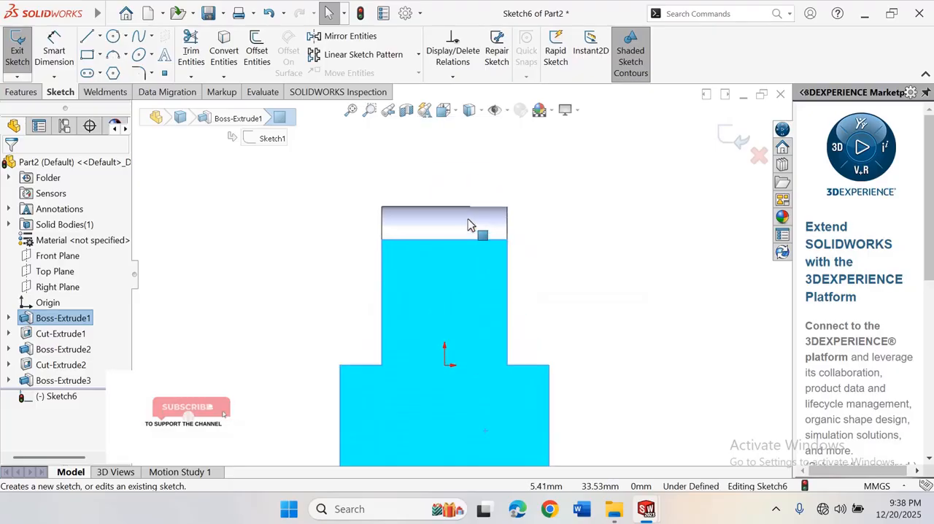
scroll(559, 390, "up", 1)
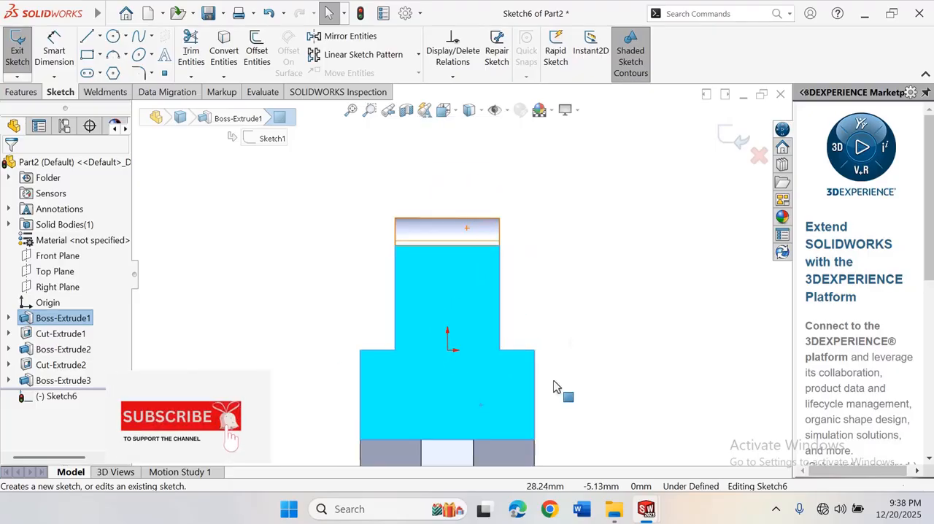
left_click(100, 55)
left_click(109, 74)
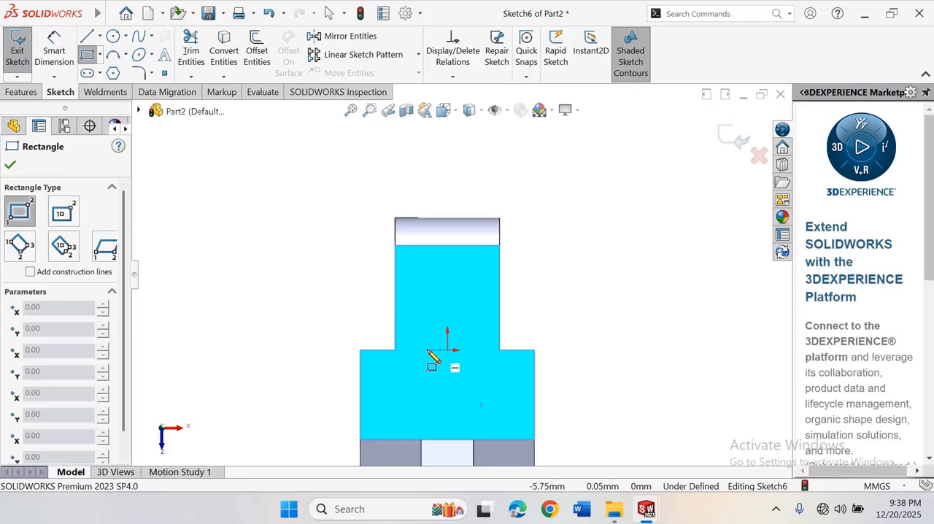
left_click(425, 350)
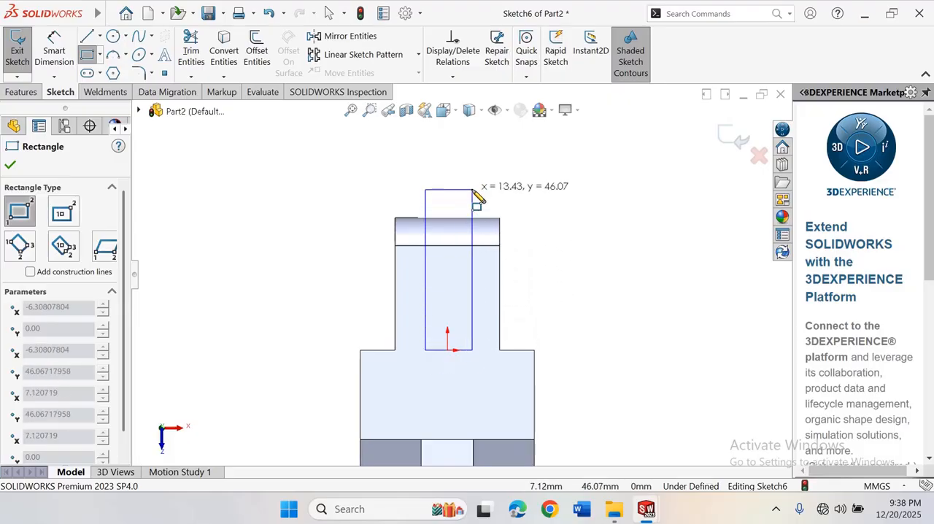
left_click(479, 191)
right_click(483, 193)
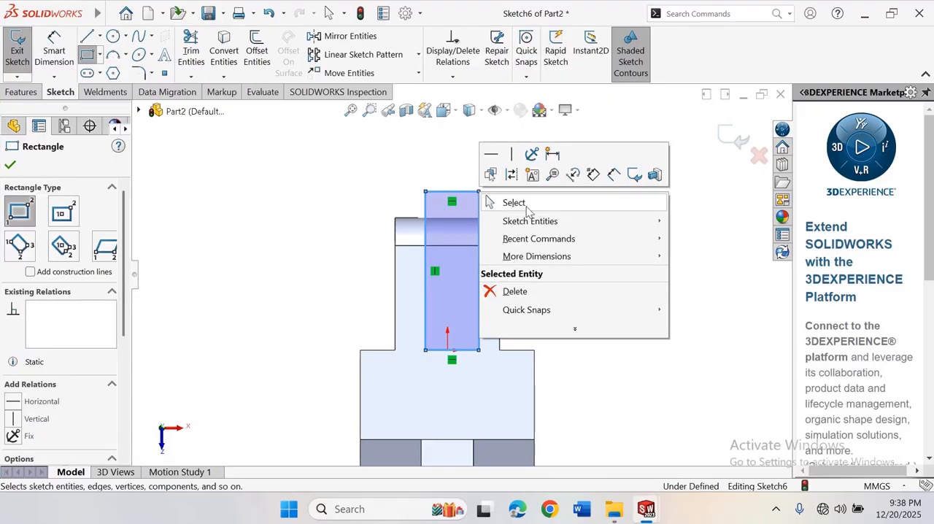
left_click(513, 200)
Dimension the rectangle's width to 15 mm
right_click_drag(664, 247, 664, 188)
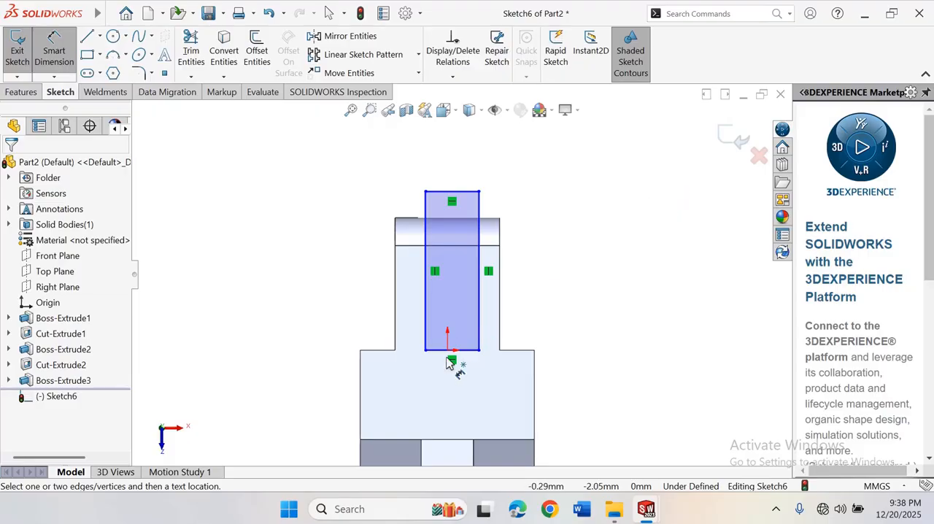
left_click(476, 192)
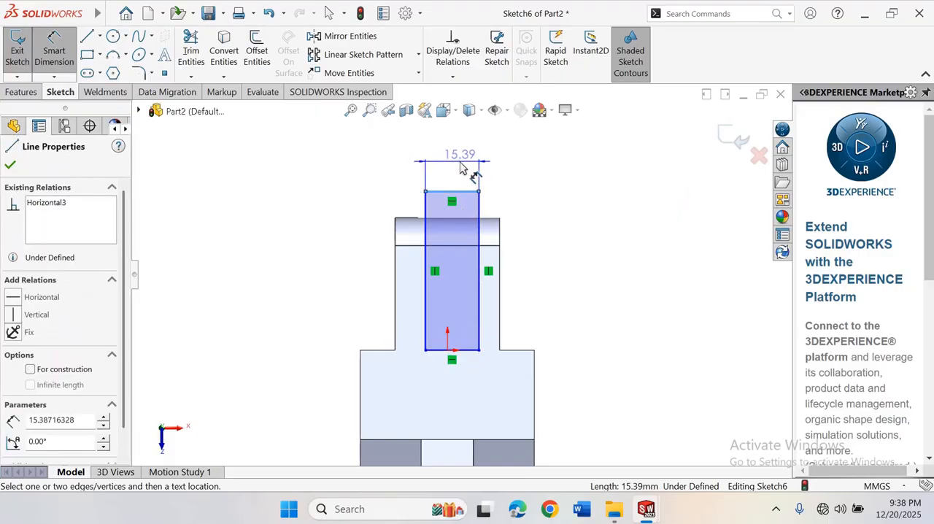
left_click(460, 167)
type("1")
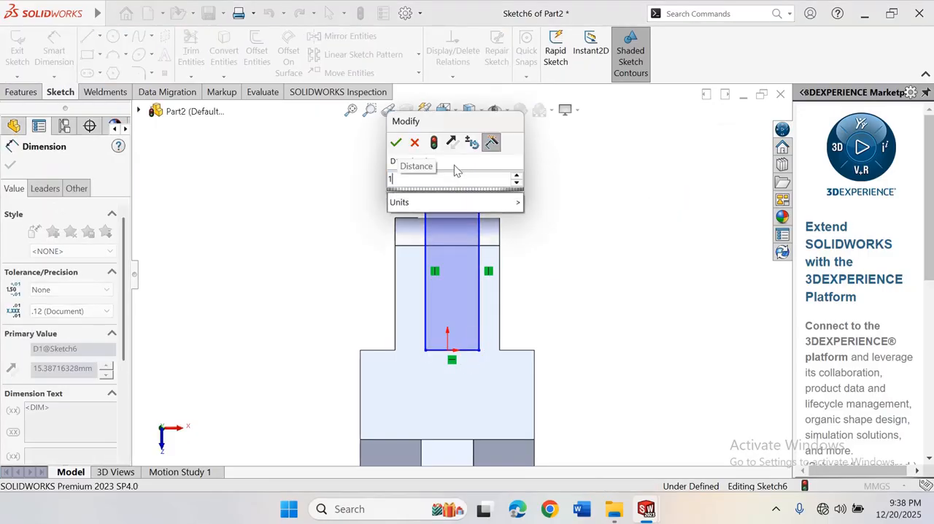
type("5")
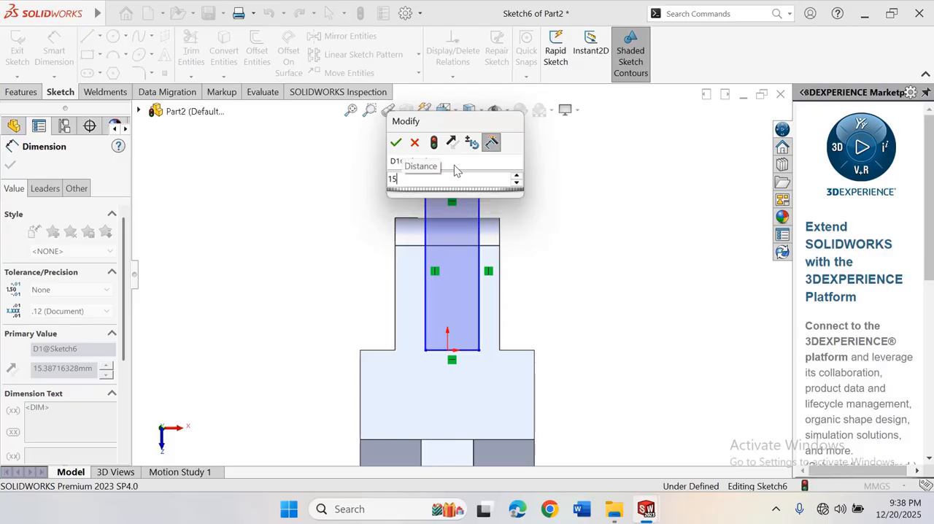
key("Return")
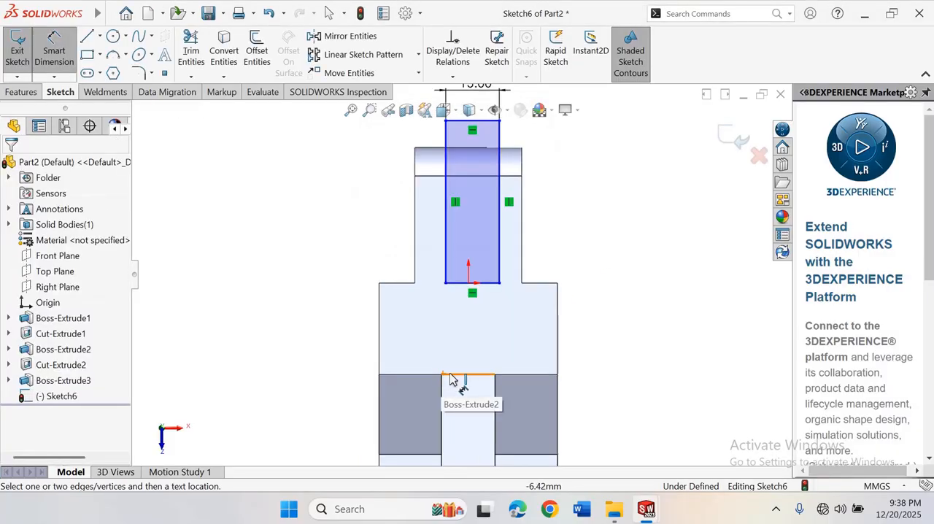
Dimension the distance between the rectangle's left side and the back arm's left edge to 8.5 mm
left_click(447, 278)
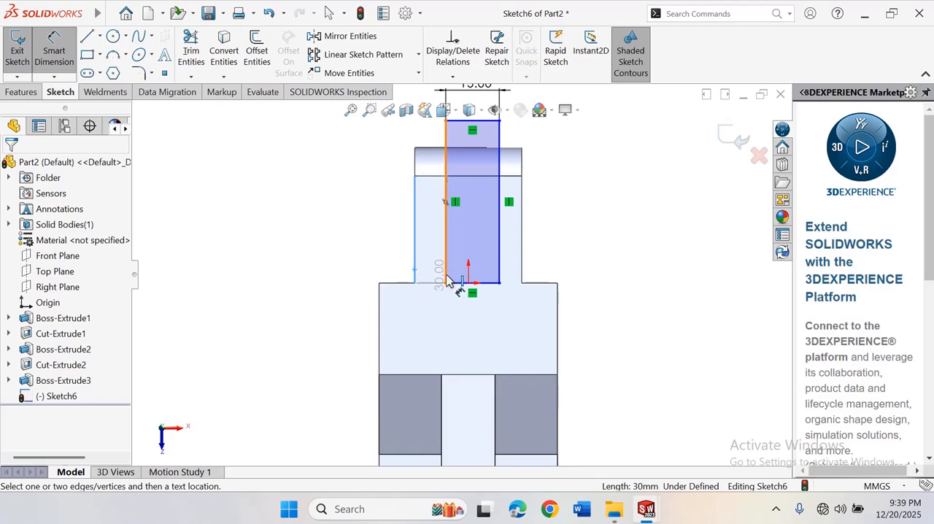
left_click(415, 271)
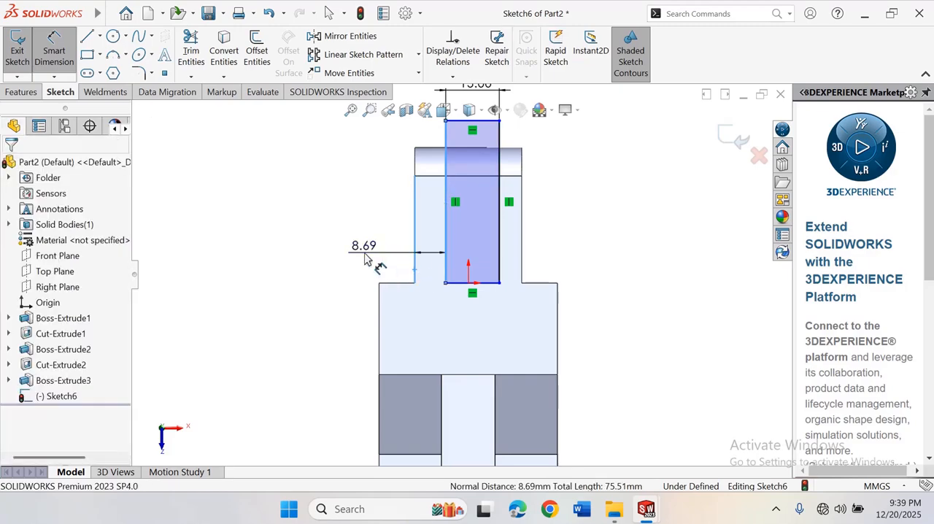
left_click(366, 260)
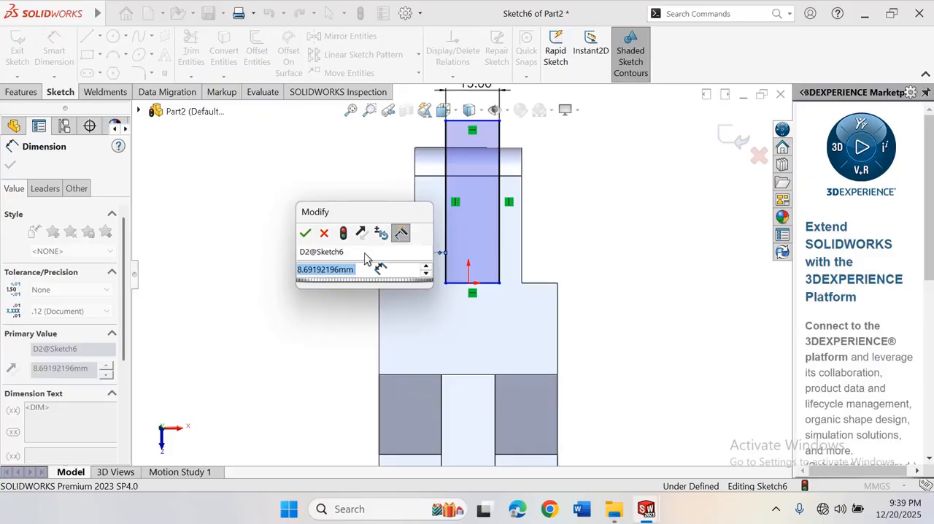
type("8")
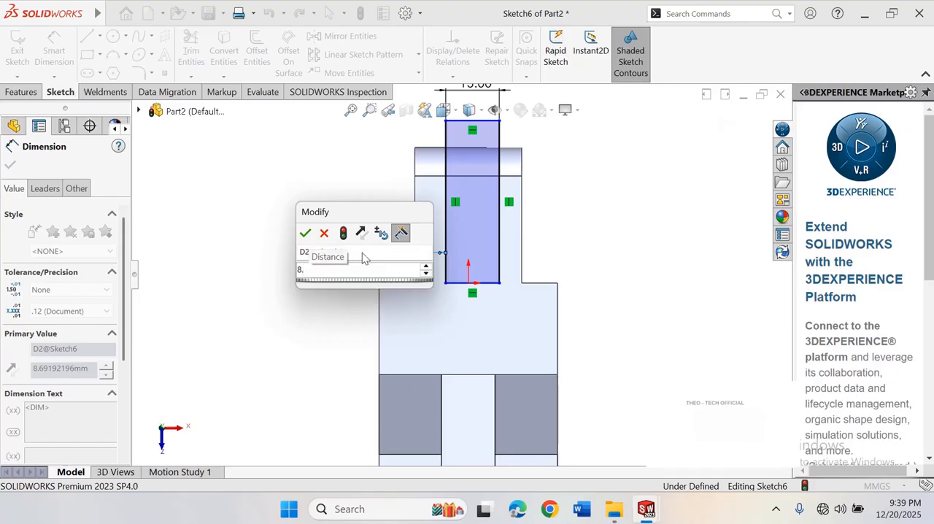
type(".5")
left_click(305, 232)
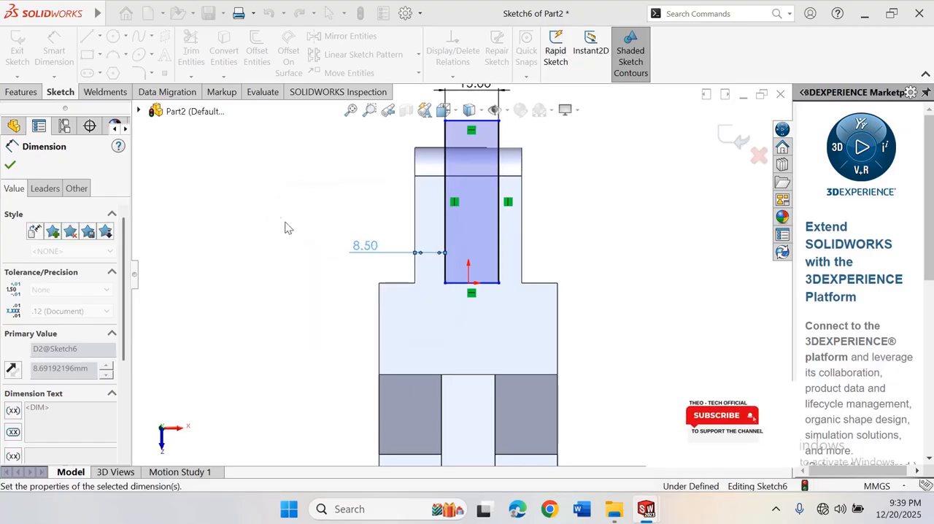
key("Escape")
Rotate the model to examine the slot sketch's position on the back arm
scroll(588, 264, "up", 6)
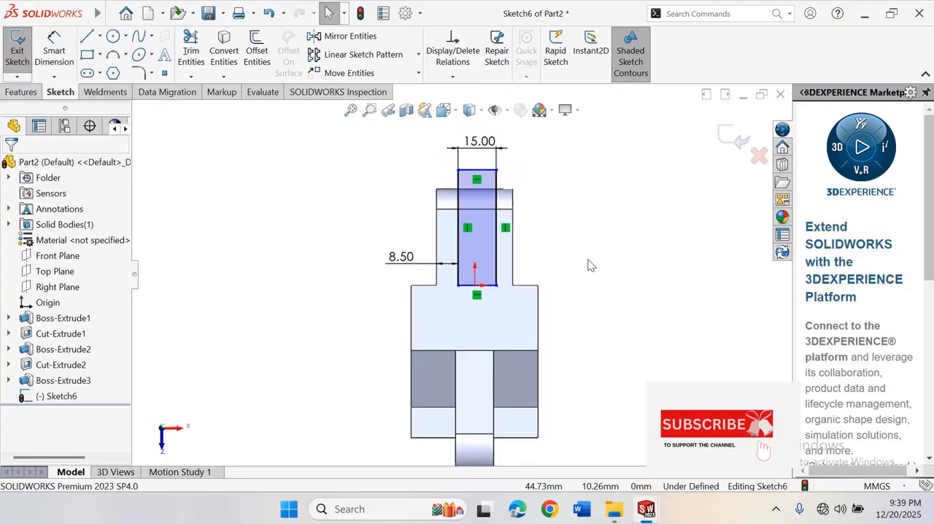
scroll(508, 256, "down", 3)
right_click(559, 265)
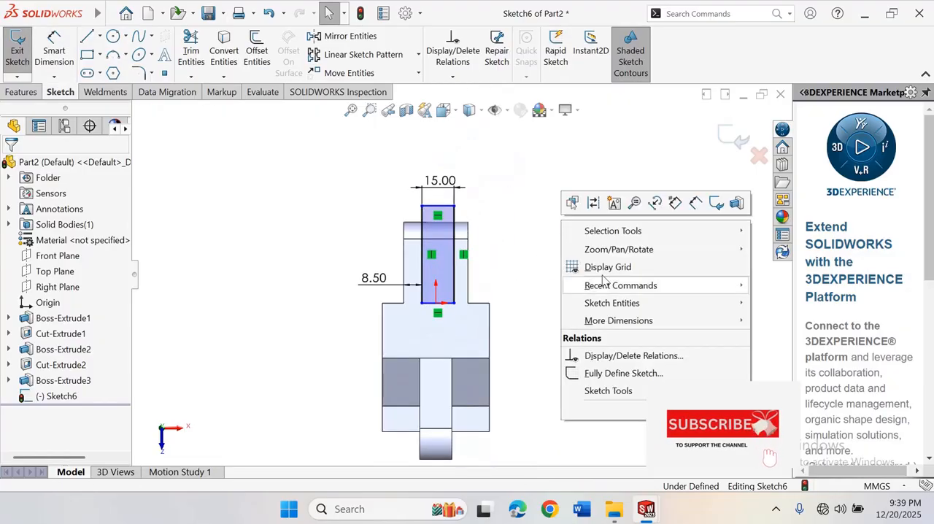
mouse_move(619, 252)
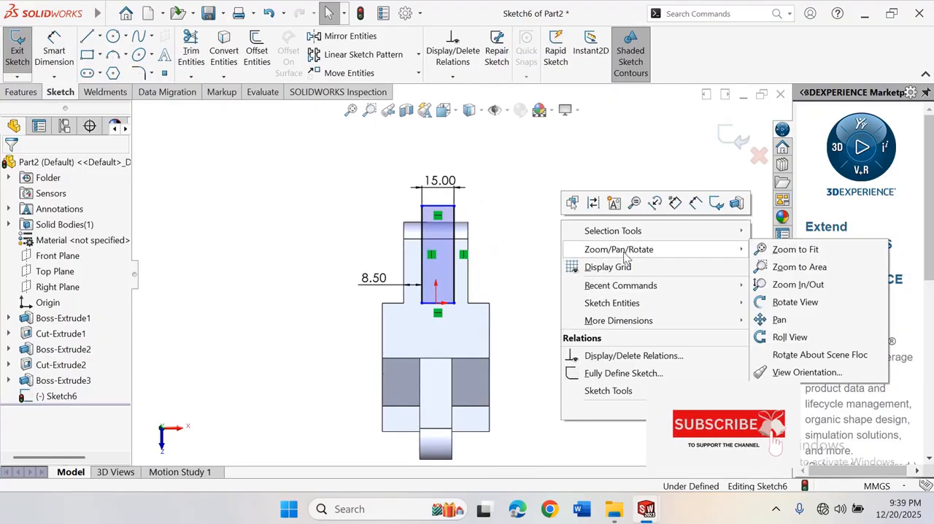
left_click(787, 302)
mouse_move(645, 365)
left_mouse_down()
mouse_move(536, 202)
mouse_move(561, 310)
mouse_move(544, 335)
mouse_move(549, 363)
mouse_move(552, 284)
left_mouse_up()
scroll(461, 340, "up", 4)
scroll(459, 342, "down", 3)
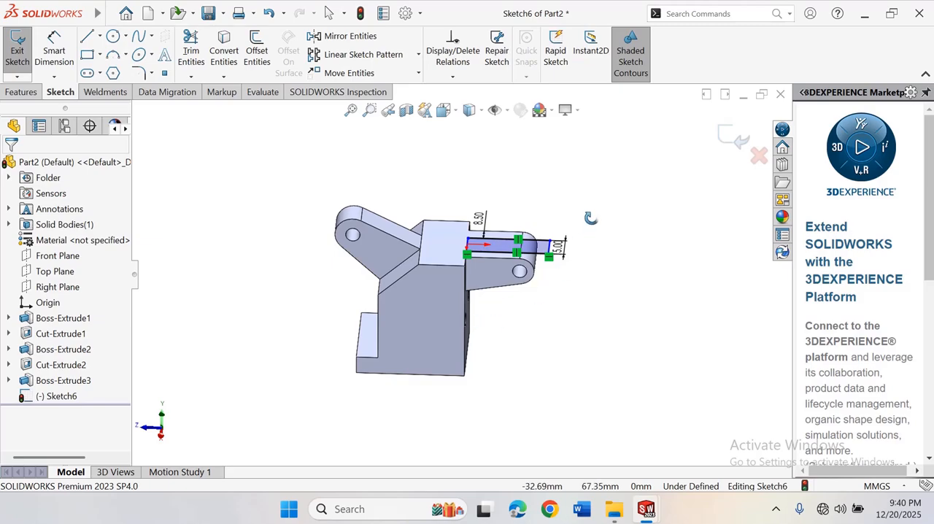
right_click(575, 199)
left_click(605, 299)
scroll(542, 268, "up", 2)
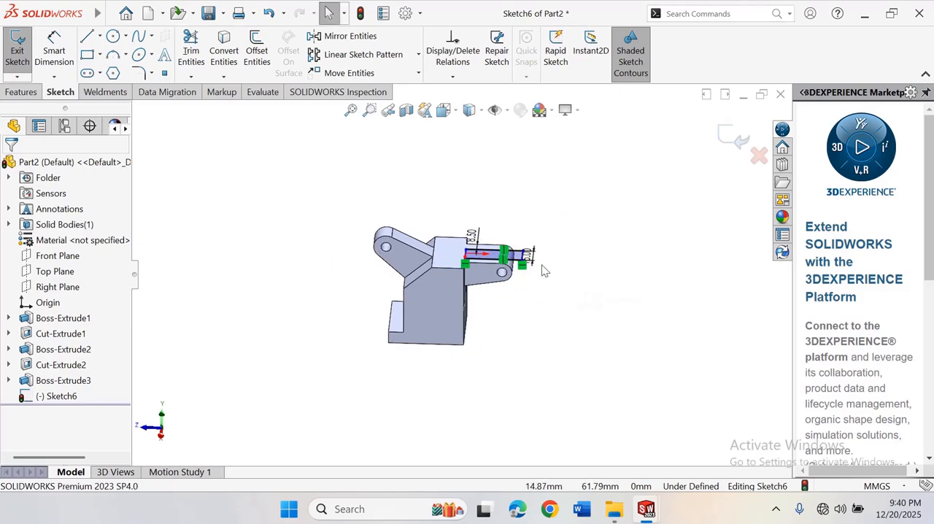
scroll(546, 276, "down", 3)
Start an Extruded Cut from the slot rectangle on the back arm and examine its preview in 3D
left_click(21, 92)
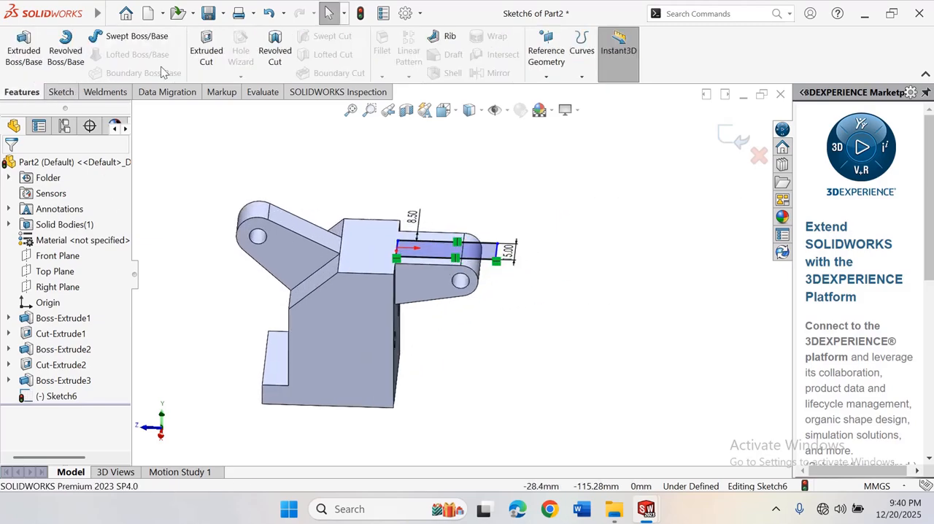
left_click(204, 53)
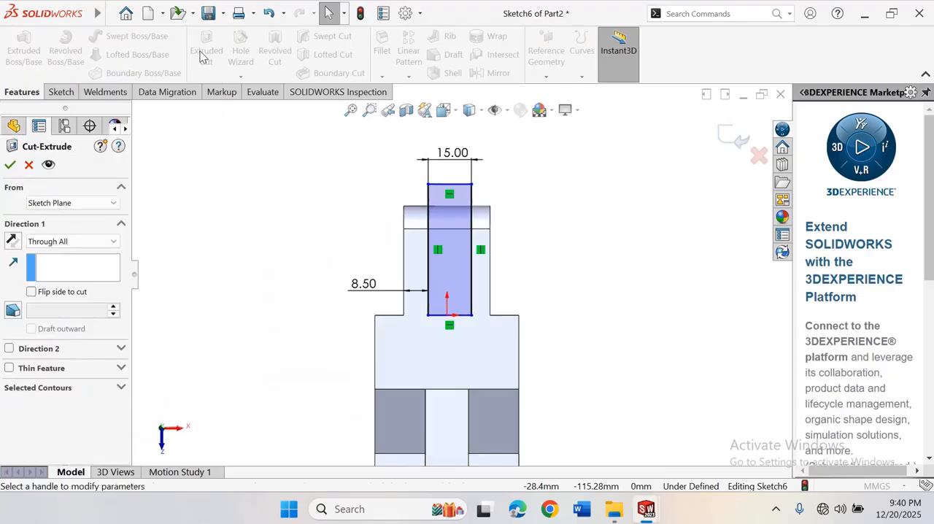
right_click(594, 182)
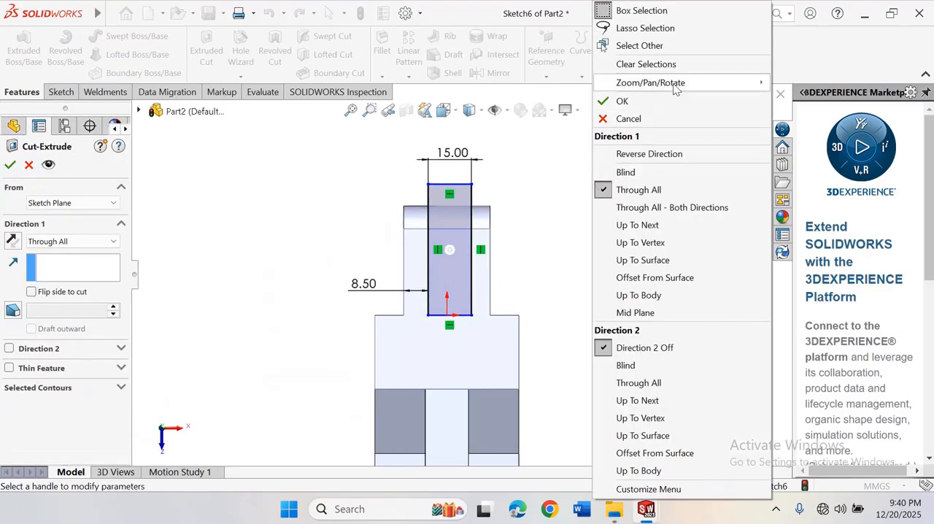
mouse_move(677, 86)
left_click(783, 159)
left_click_drag(593, 257, 583, 237)
scroll(561, 252, "up", 3)
scroll(559, 284, "down", 5)
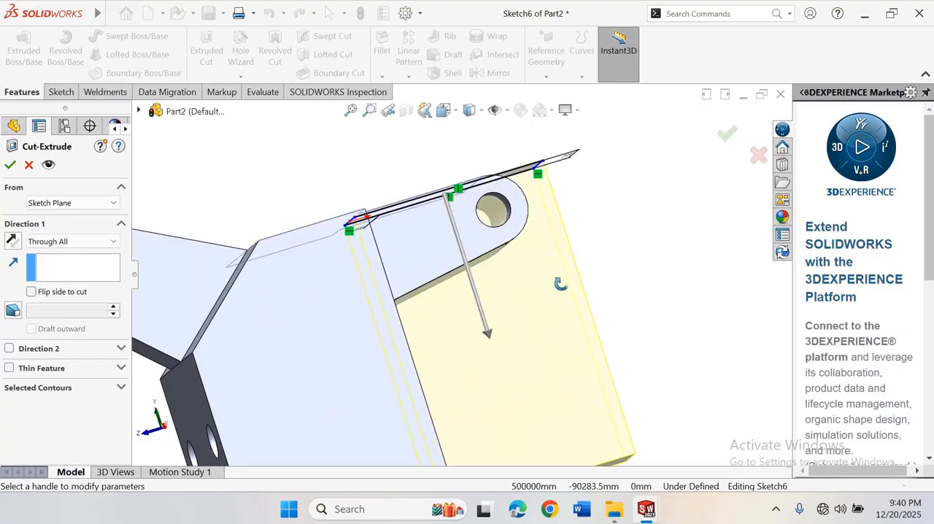
left_click_drag(559, 284, 699, 272)
scroll(438, 306, "up", 5)
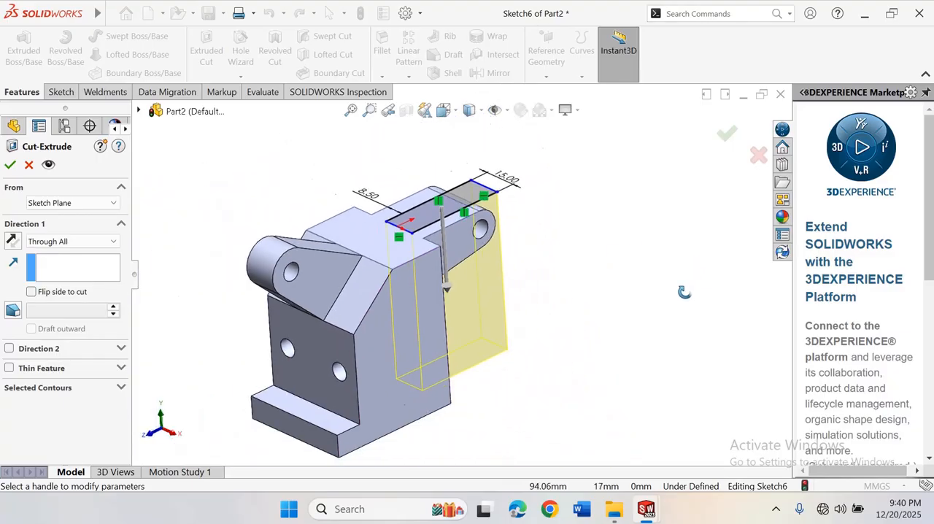
scroll(435, 307, "down", 2)
scroll(436, 307, "down", 3)
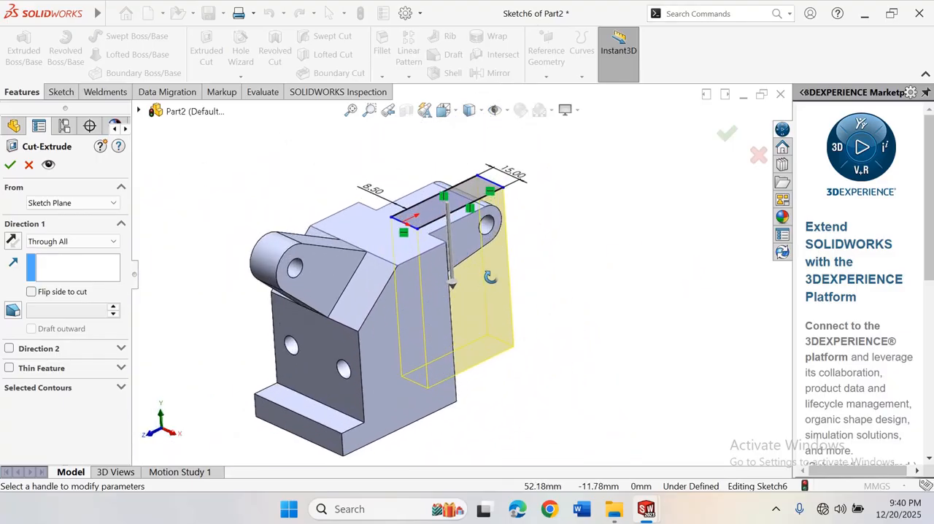
Set the slot cut's end condition to Blind with a depth of 25 mm and complete the cut
left_click(110, 242)
left_click(43, 252)
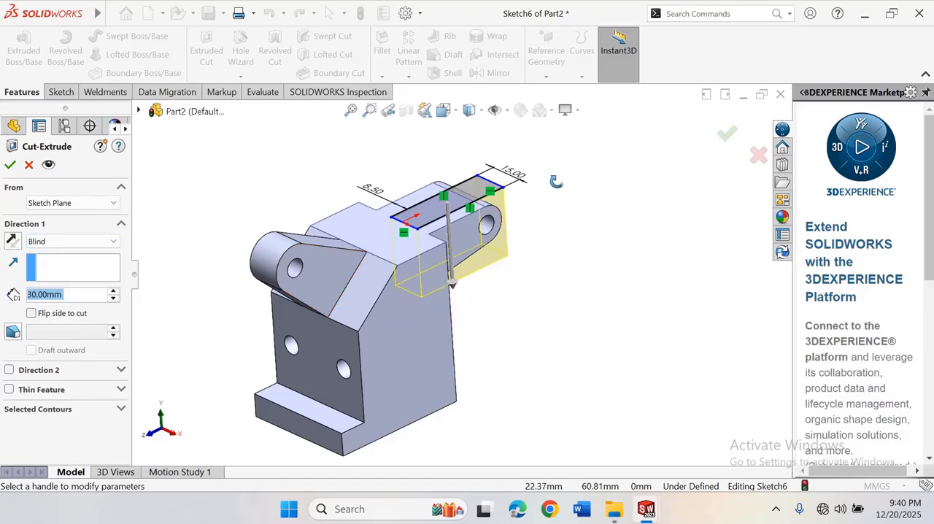
right_click(556, 170)
left_click(598, 248)
left_click_drag(598, 248, 457, 275)
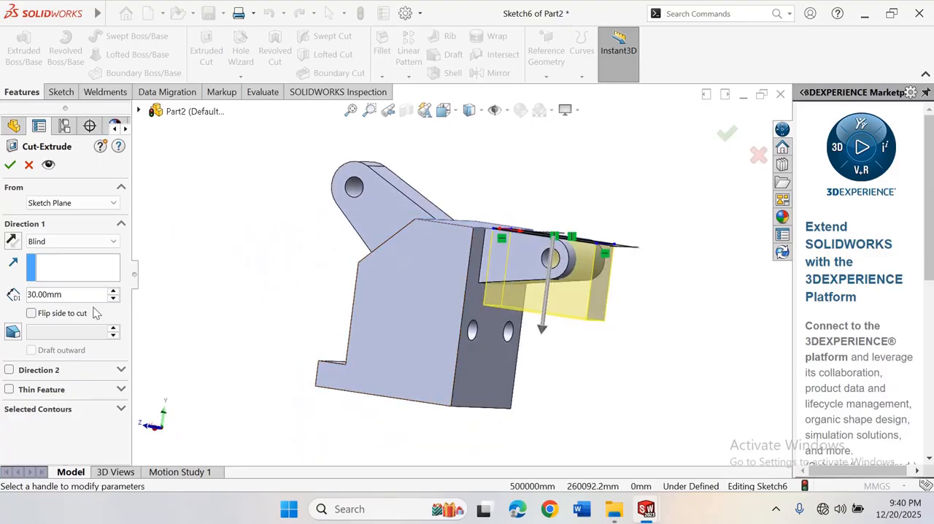
left_click(113, 291)
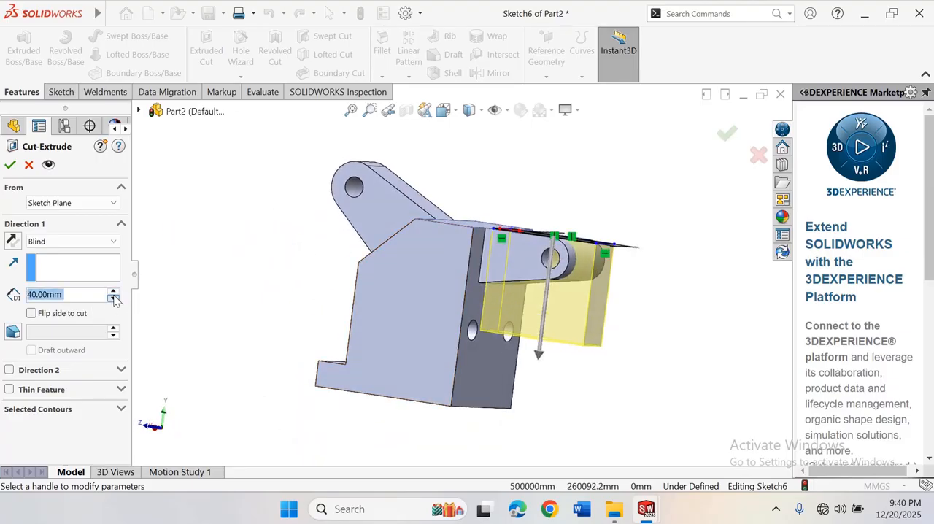
left_click(113, 299)
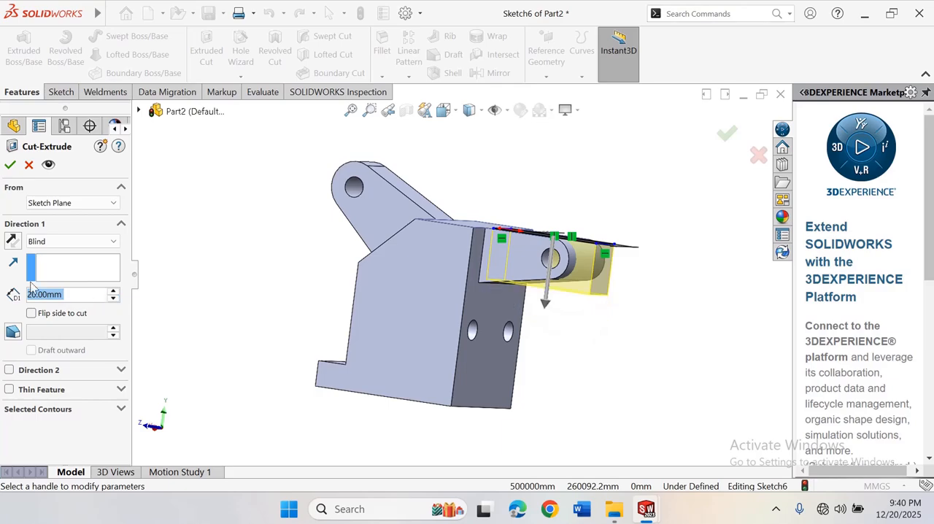
type("5")
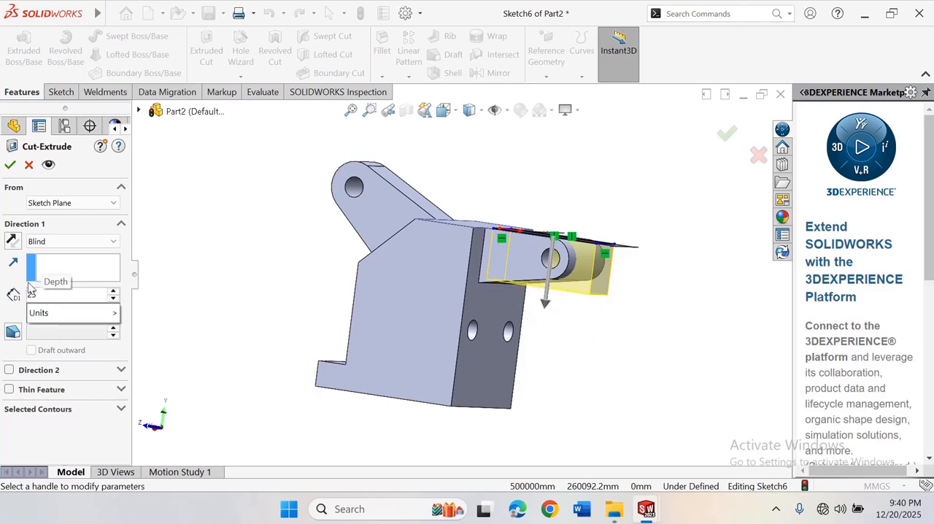
key("Return")
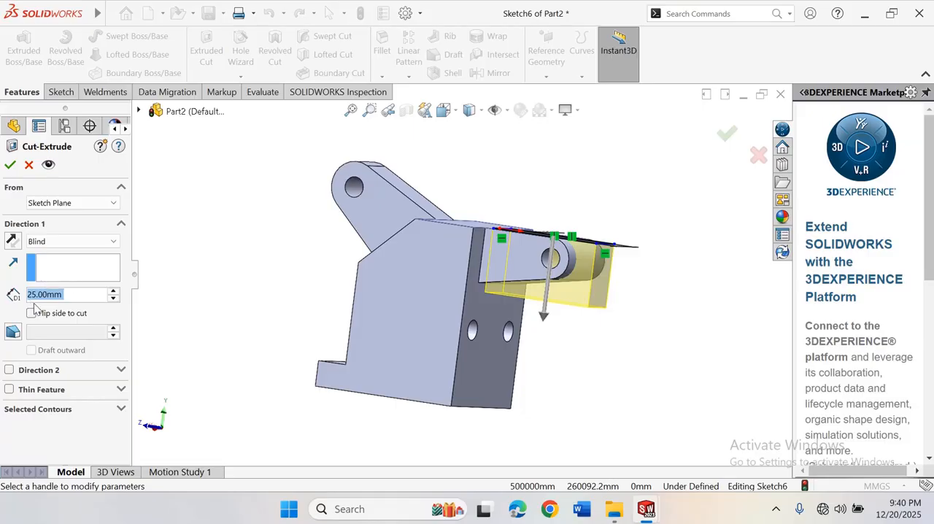
left_click(10, 165)
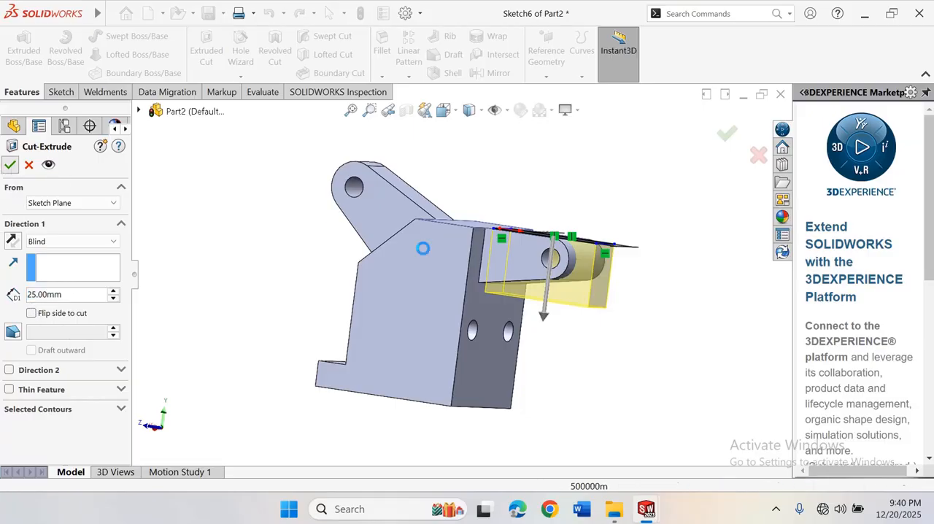
Examine the slotted back arm from several angles, deselect the cut, and return the model to the isometric view
scroll(463, 273, "up", 3)
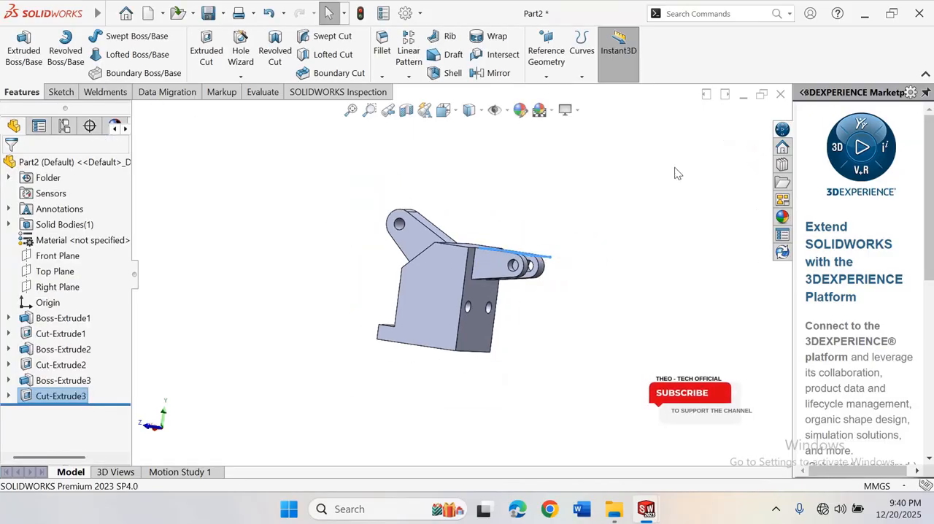
right_click(616, 170)
mouse_move(670, 208)
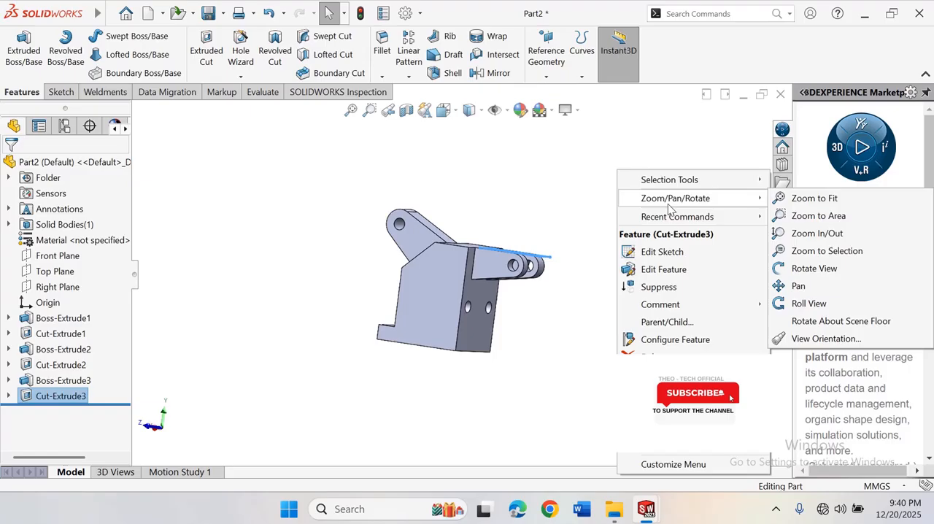
left_click(813, 268)
left_click_drag(685, 246, 654, 333)
scroll(478, 227, "down", 1)
scroll(511, 215, "down", 3)
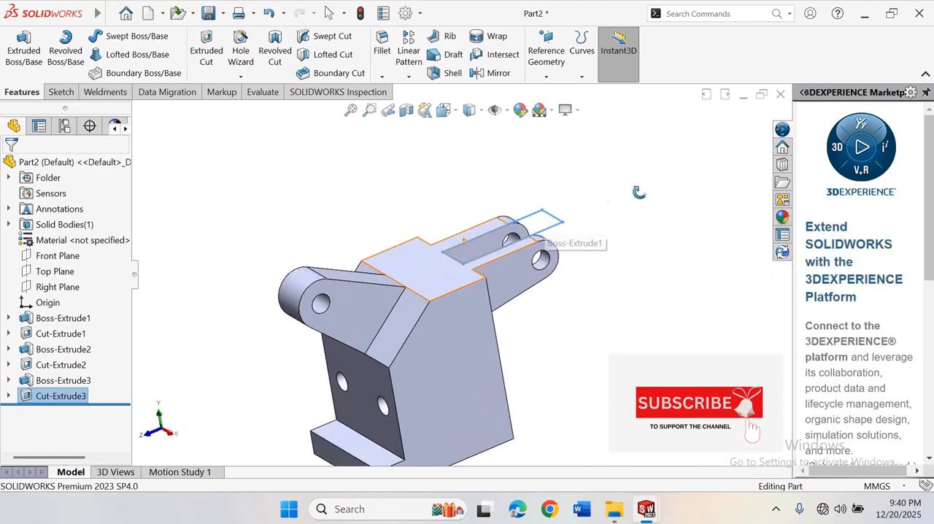
right_click(638, 188)
left_click(670, 285)
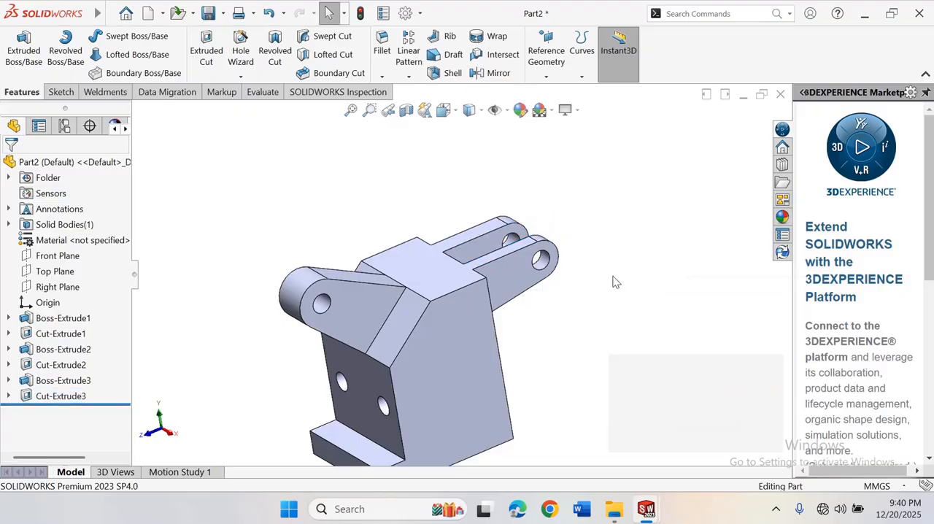
scroll(615, 282, "up", 4)
scroll(442, 292, "down", 3)
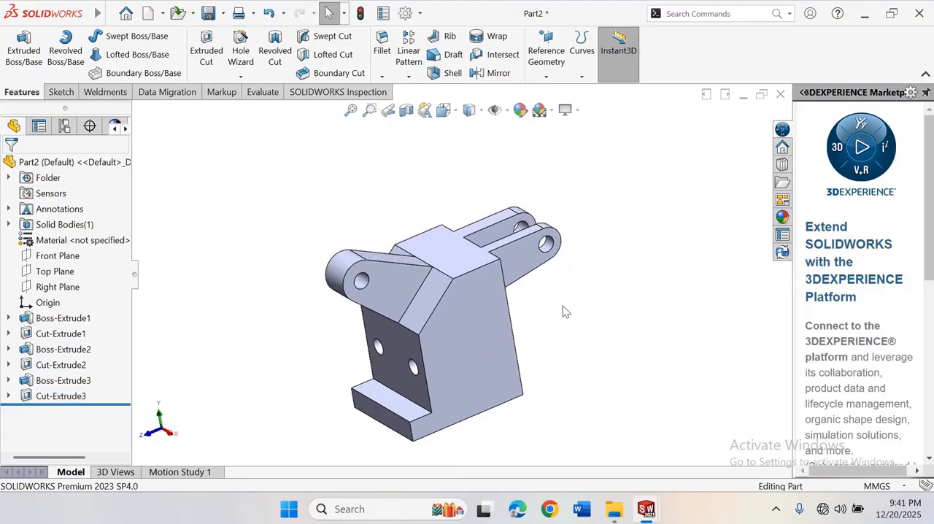
key("ctrl+7")
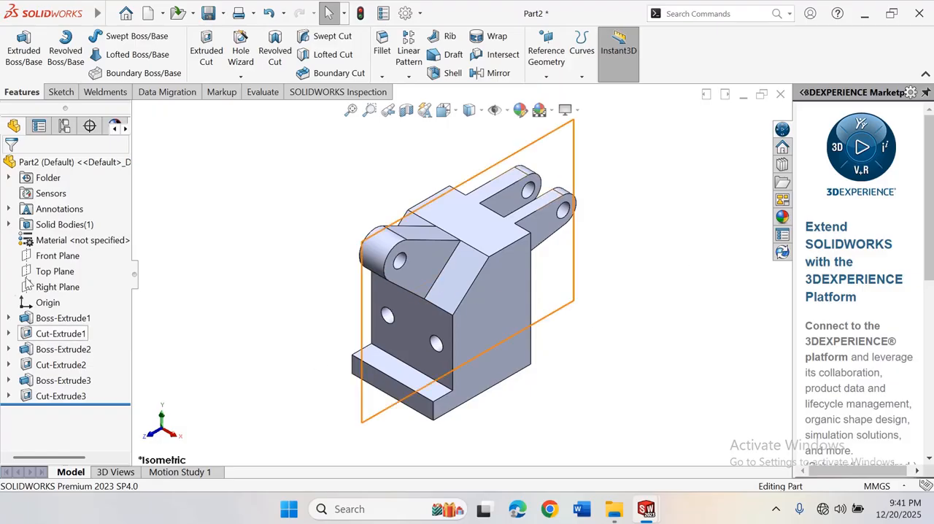
Assign the steel material Alloy Steel (SS) to the part
right_click(100, 241)
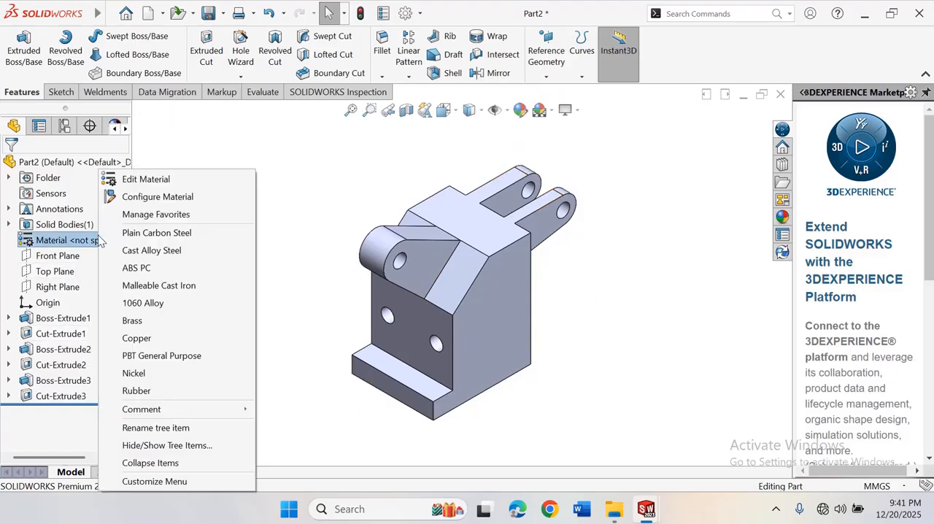
left_click(146, 179)
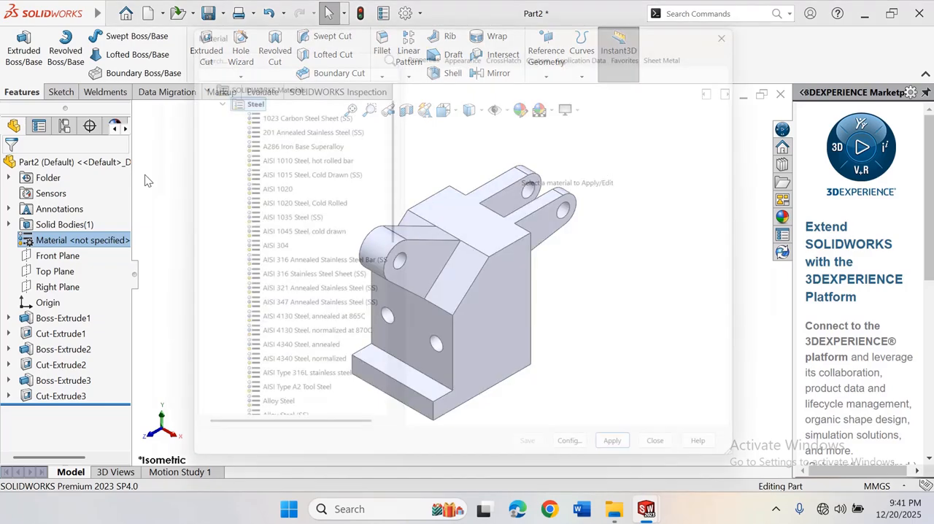
scroll(328, 239, "down", 3)
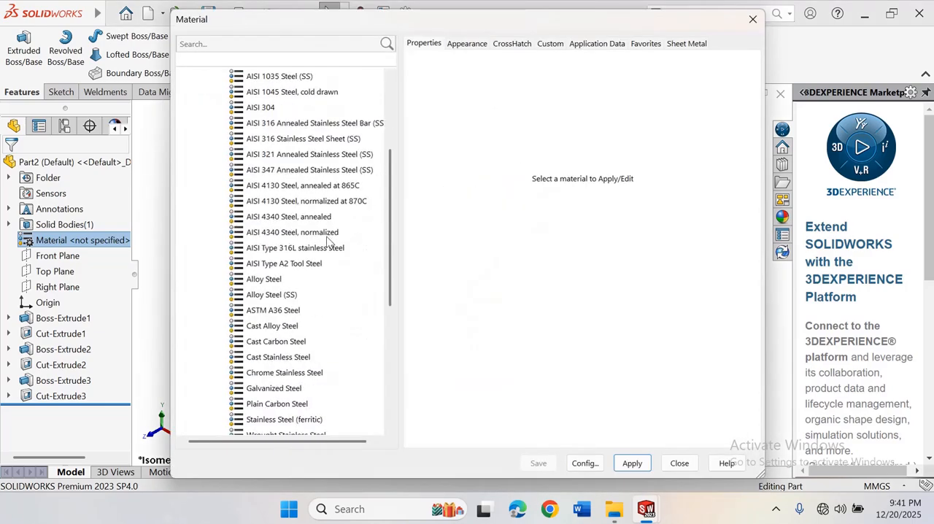
scroll(275, 334, "down", 4)
scroll(276, 335, "down", 1)
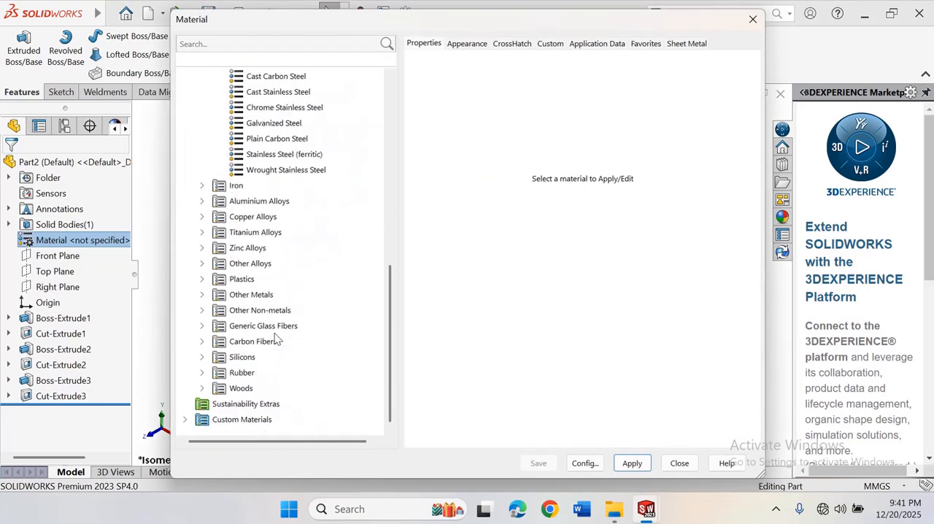
scroll(274, 333, "up", 4)
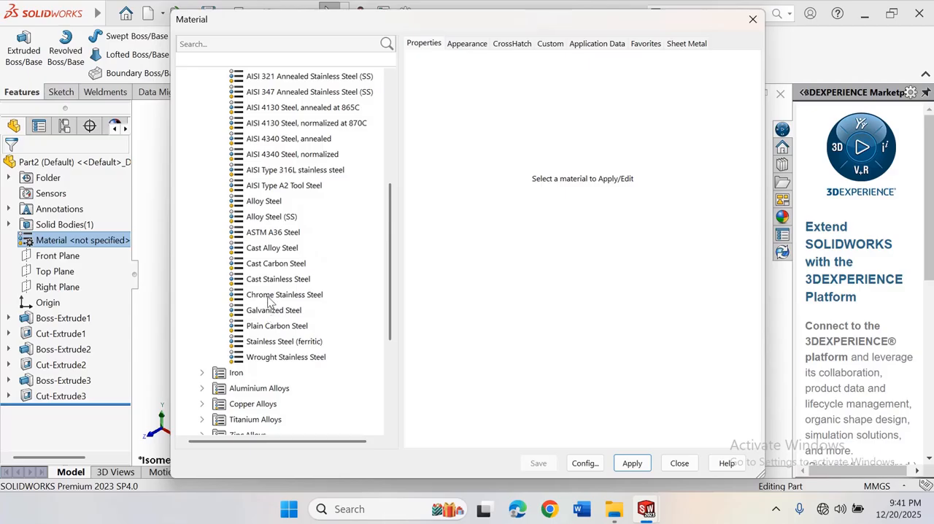
left_click(276, 219)
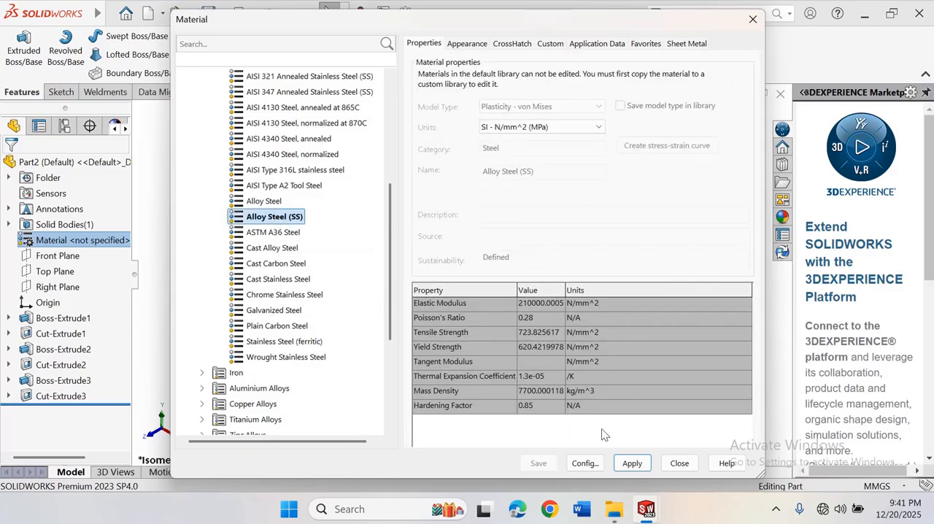
left_click(679, 462)
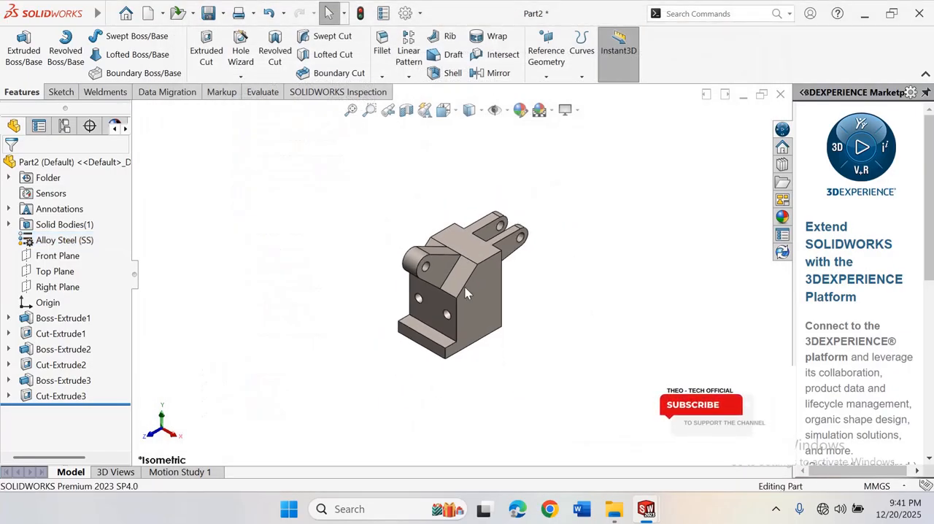
right_click(647, 226)
left_click(642, 263)
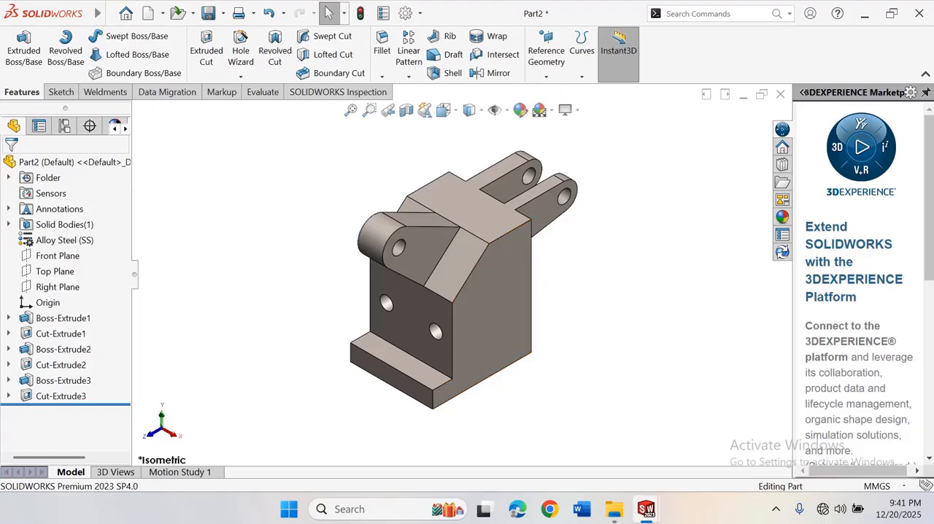
mouse_move(646, 510)
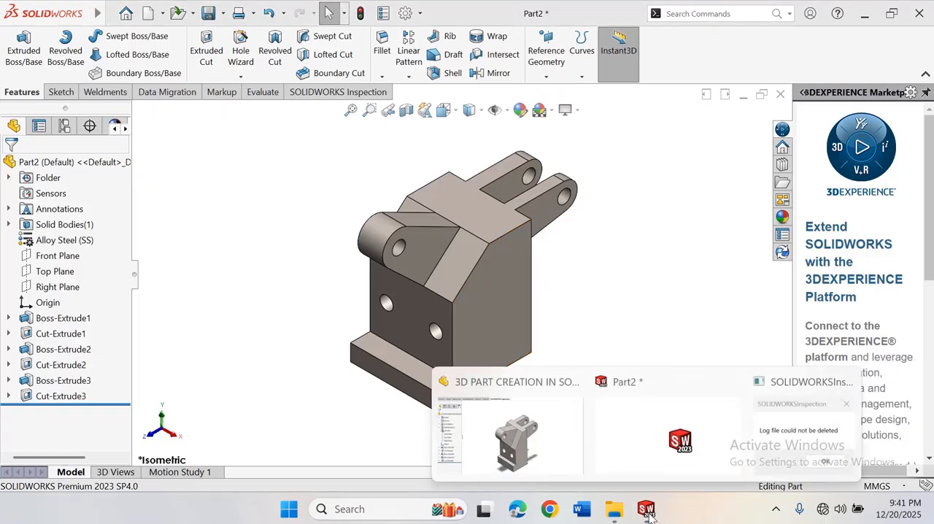